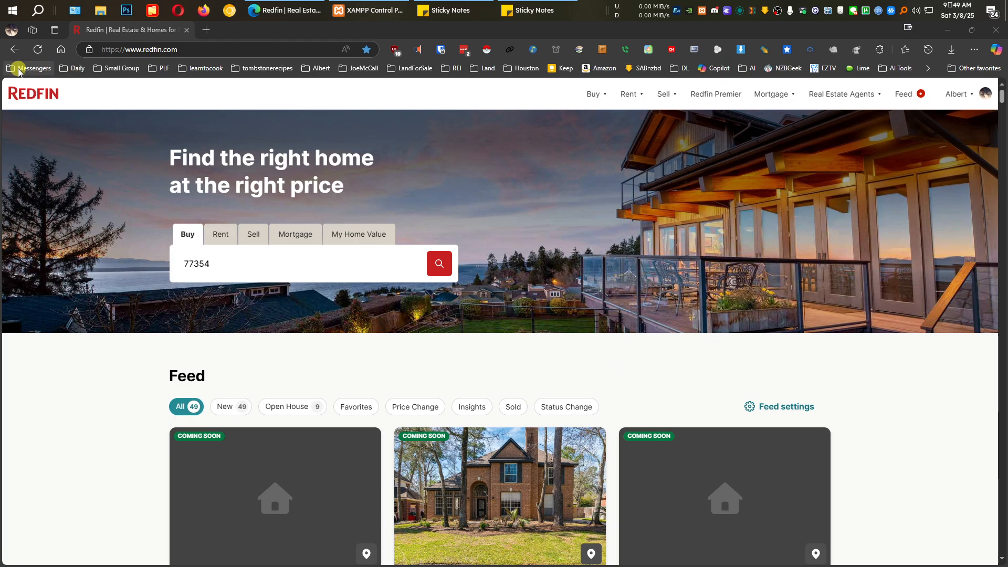
Search Redfin for homes to buy in ZIP code 77354, TX, using the recent search.
click(274, 269)
click(273, 269)
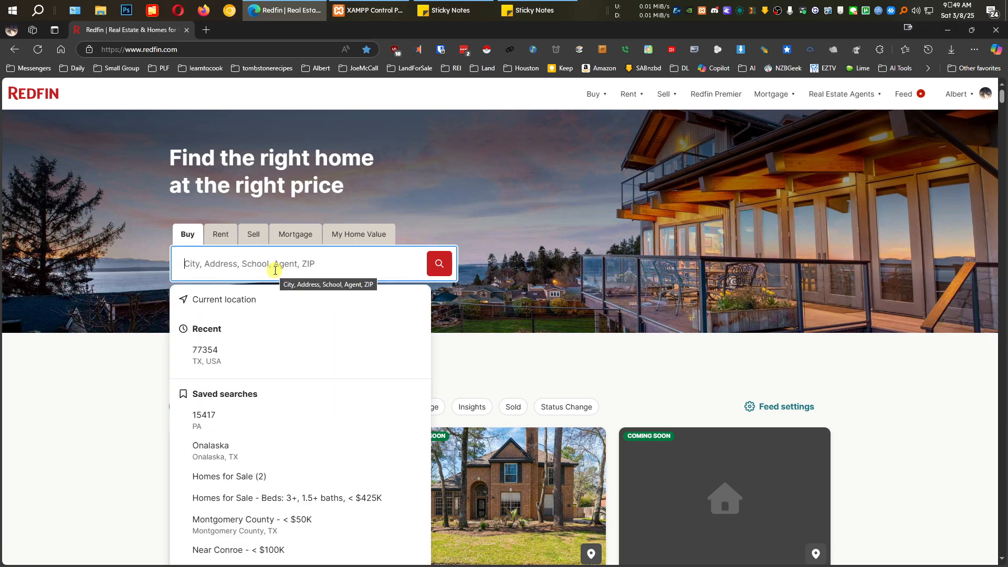
click(301, 362)
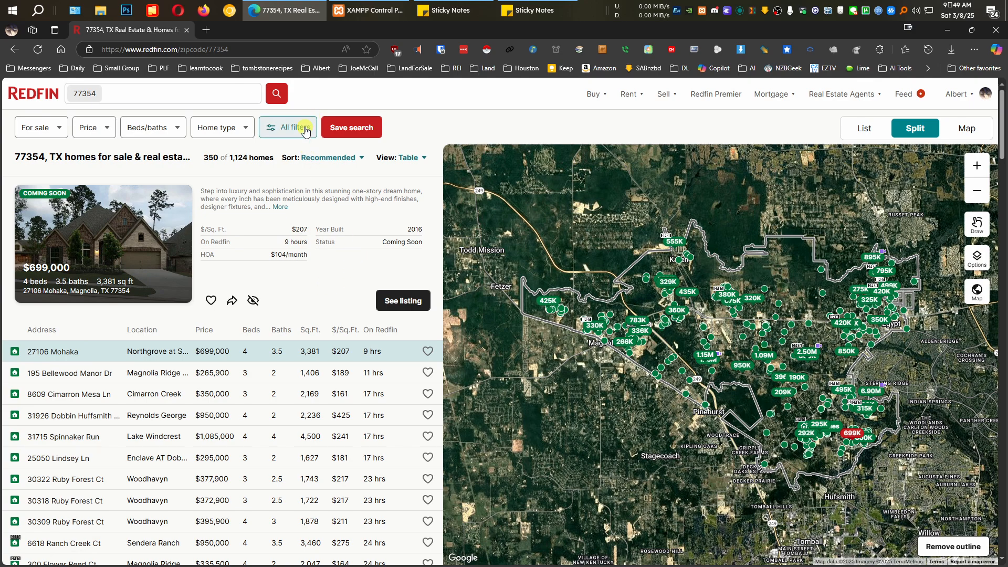
click(228, 127)
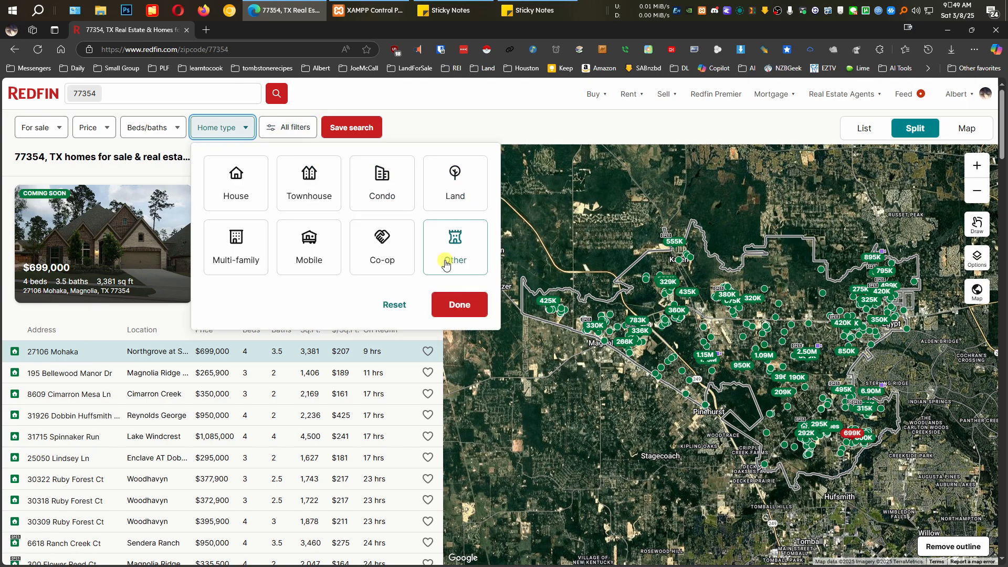
click(485, 119)
click(241, 126)
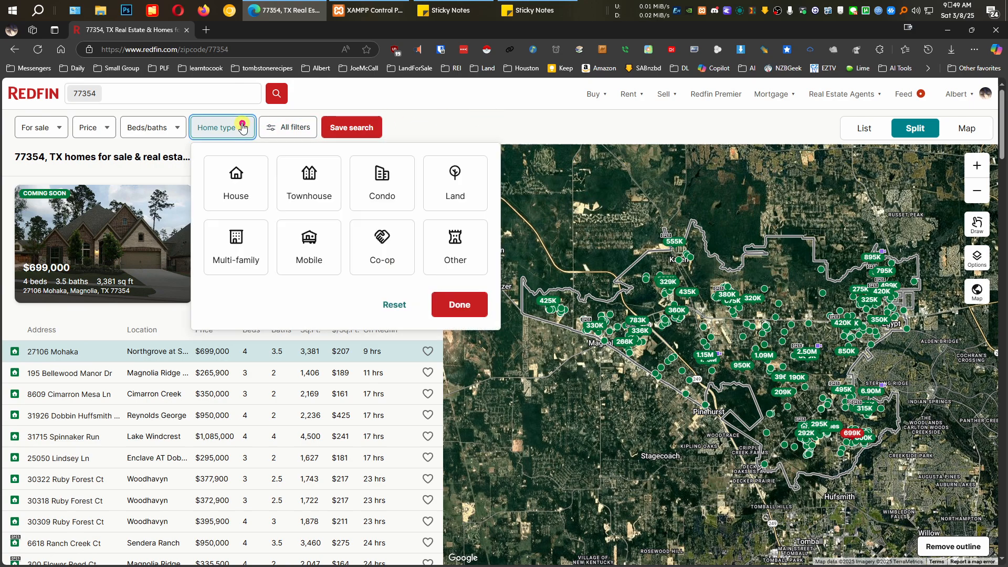
Filter the for-sale listings to a minimum lot size of 1 acre and show the matching homes.
click(279, 137)
scroll(893, 363, down, 5)
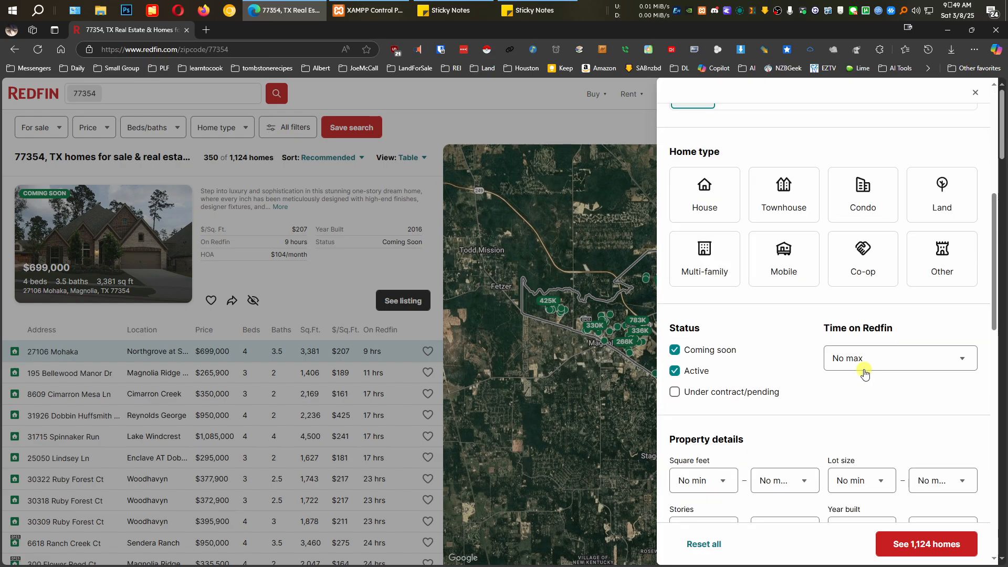
scroll(910, 366, down, 2)
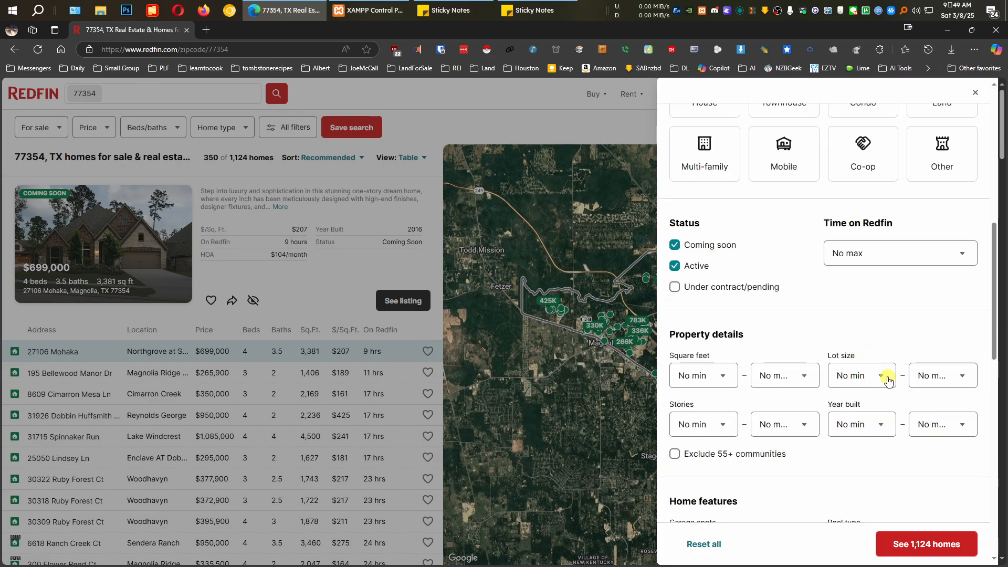
click(881, 380)
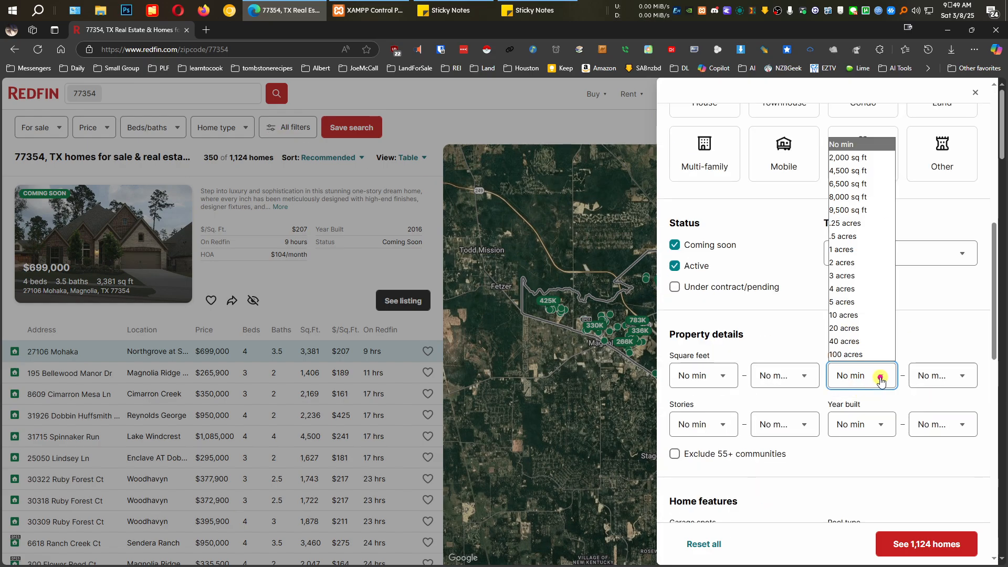
click(848, 249)
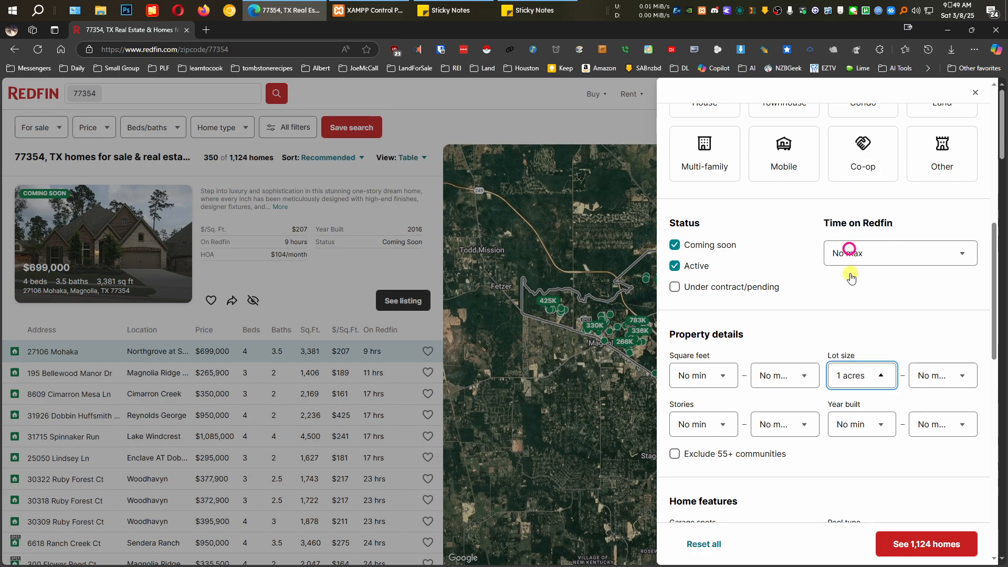
click(945, 549)
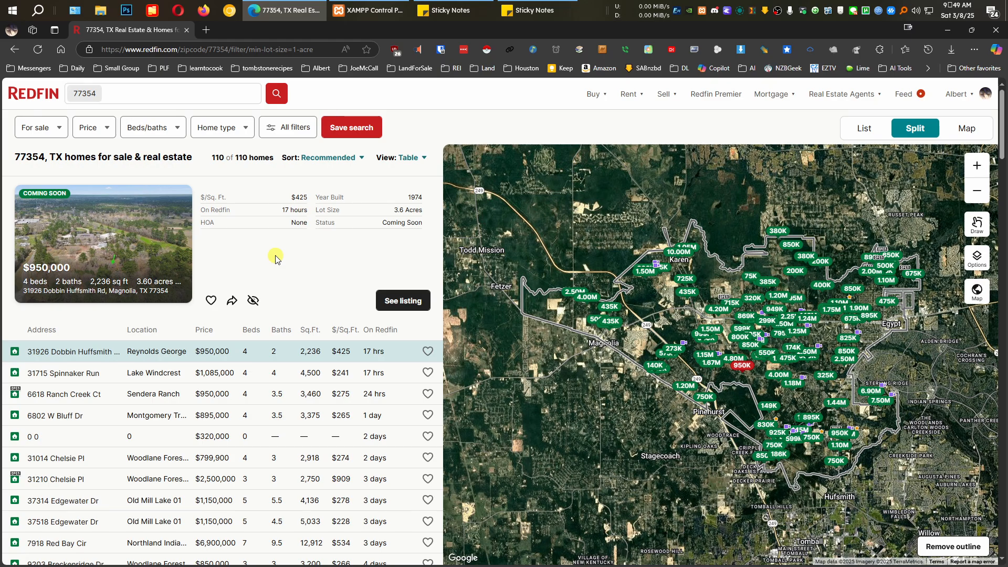
Download all of the filtered for-sale listings as a CSV file.
scroll(288, 336, down, 15)
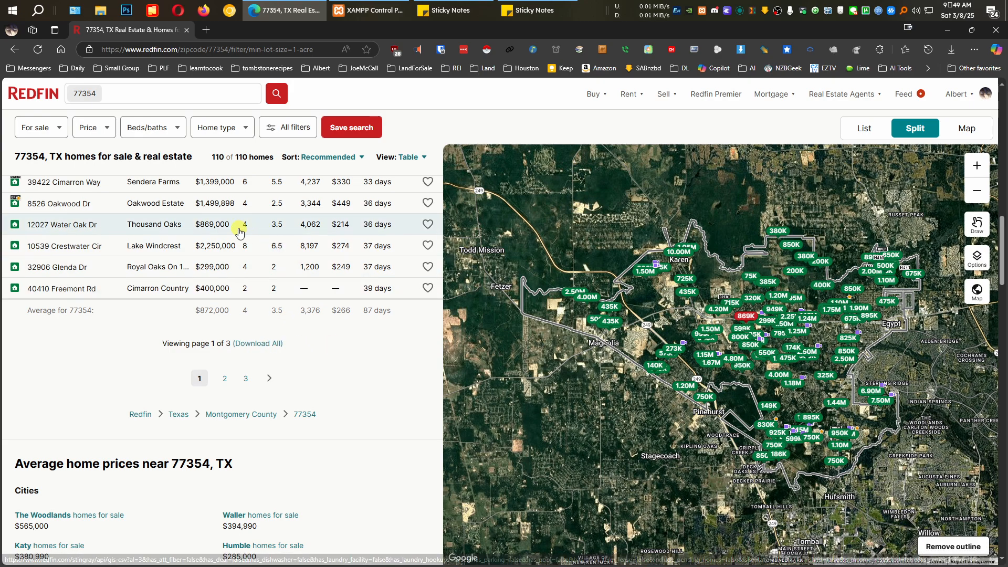
click(255, 346)
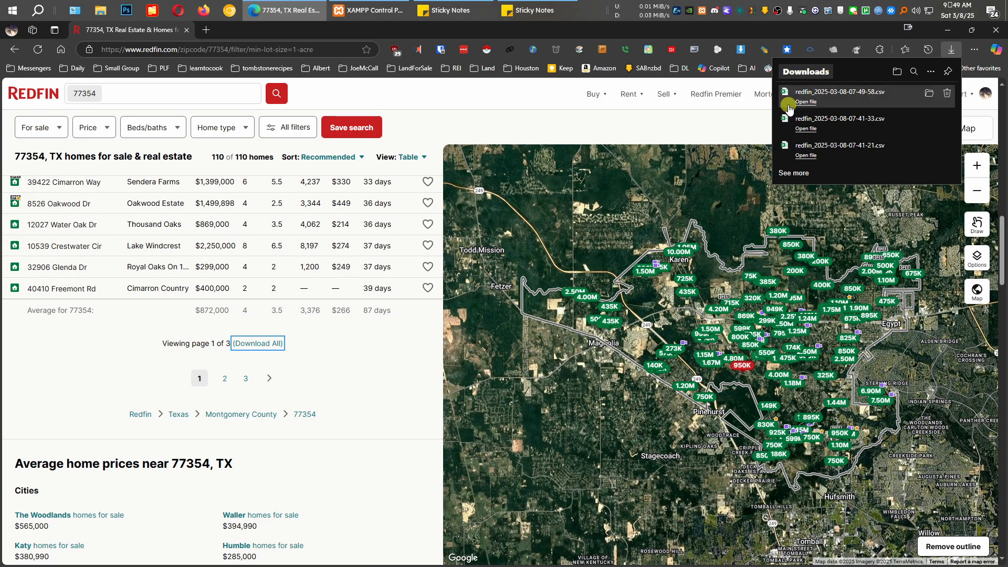
click(383, 362)
Switch the listing filter to sold homes with a minimum lot size of 1 acre and show the matches.
scroll(373, 351, up, 1)
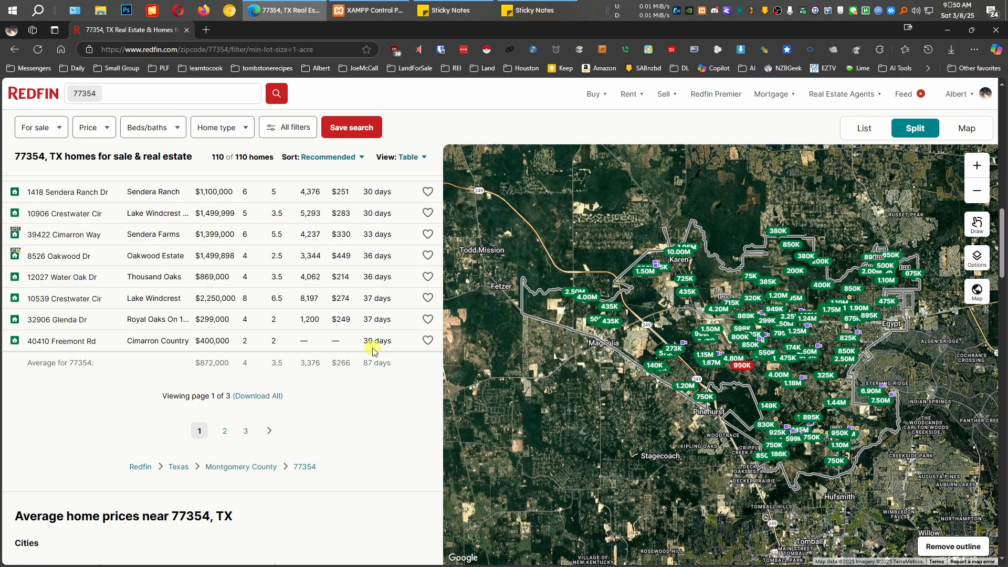
scroll(373, 351, up, 20)
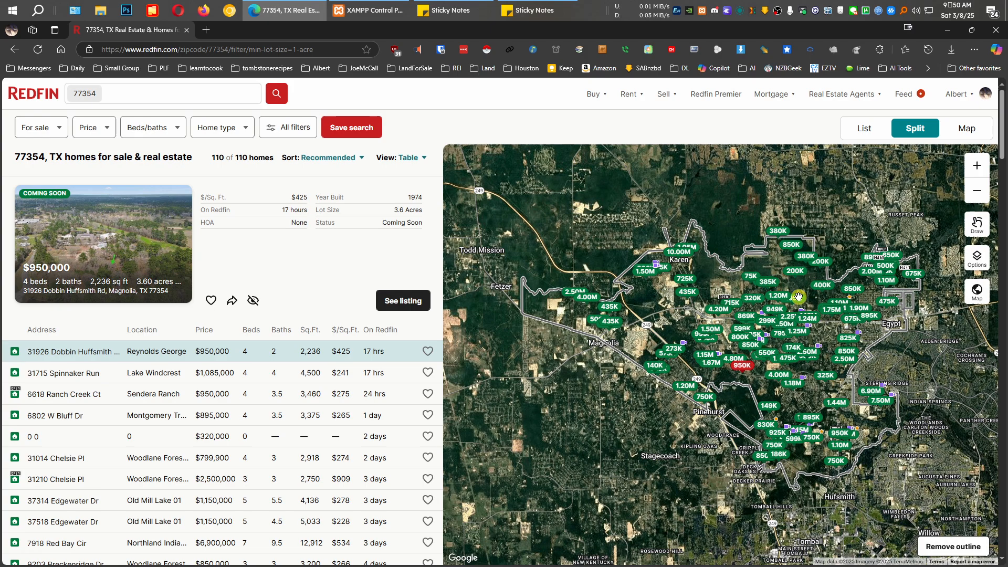
click(281, 130)
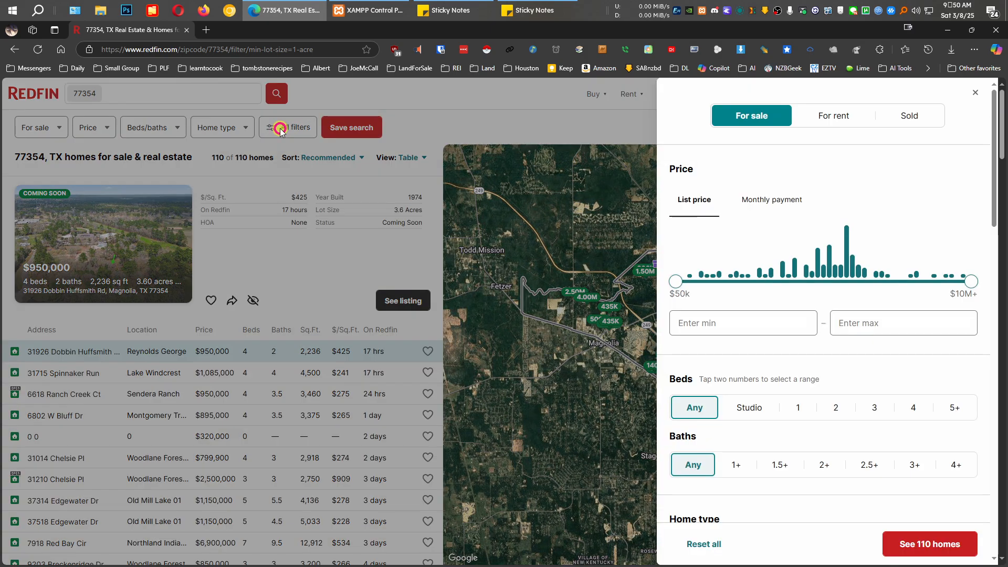
click(914, 119)
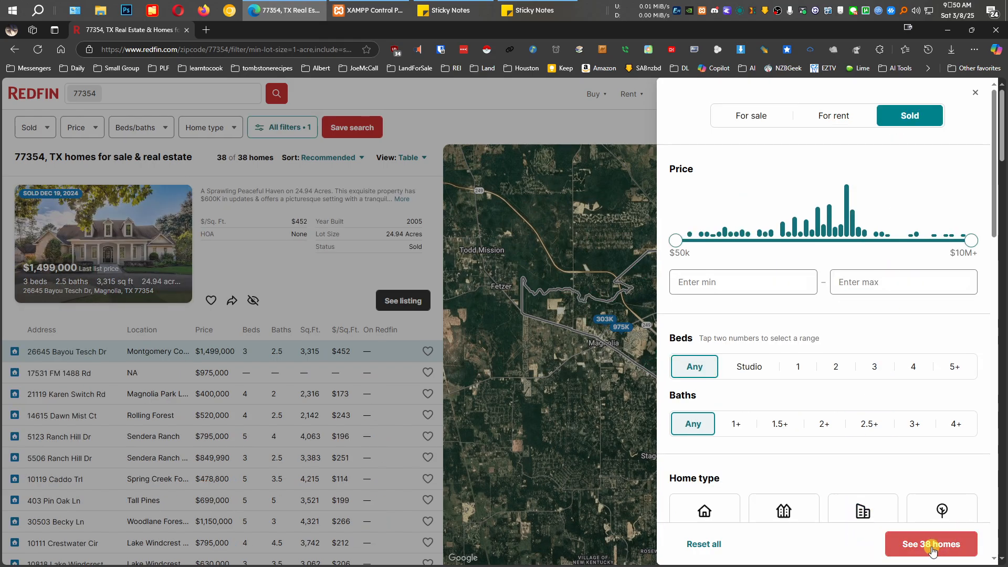
scroll(884, 333, down, 7)
scroll(876, 325, down, 3)
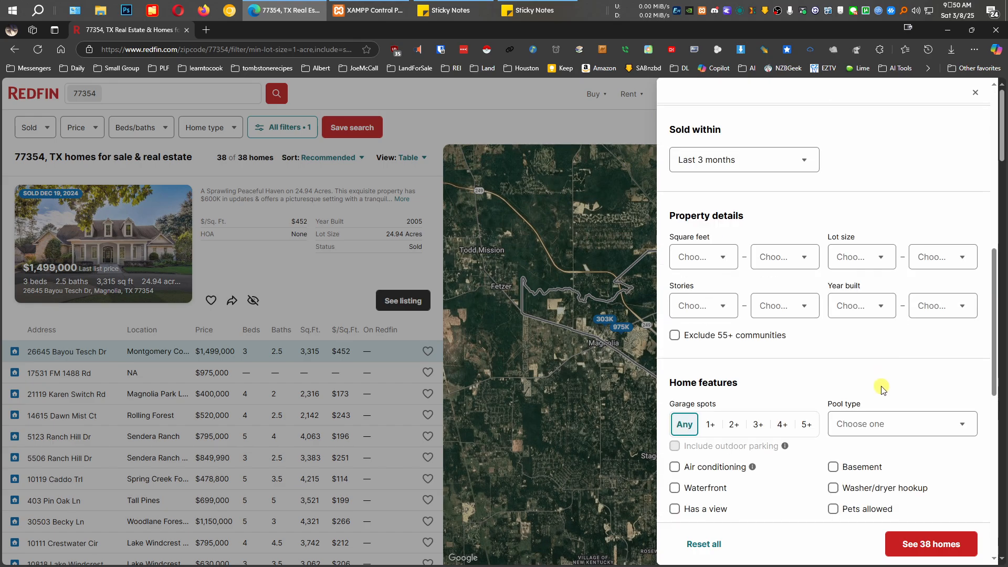
click(864, 255)
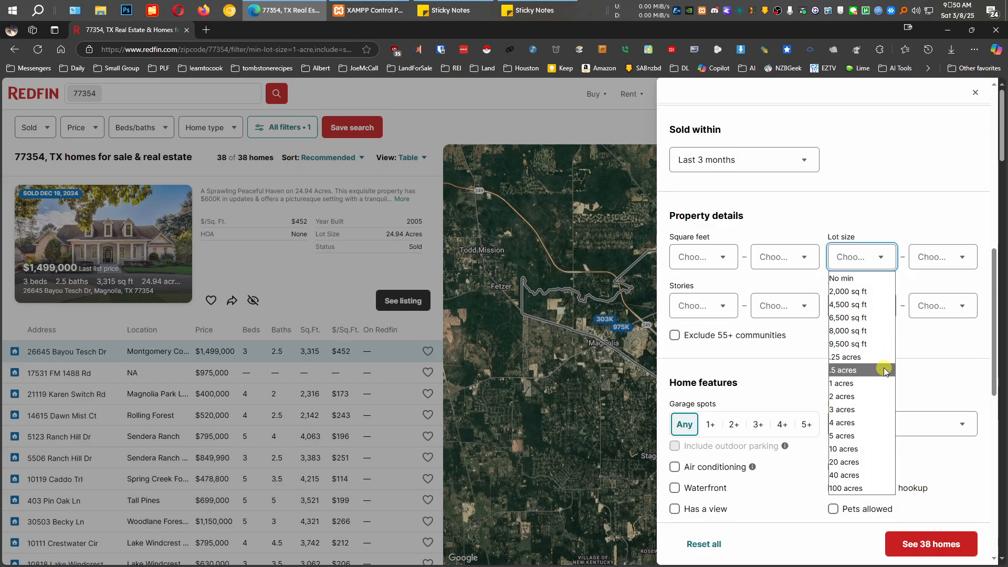
click(875, 383)
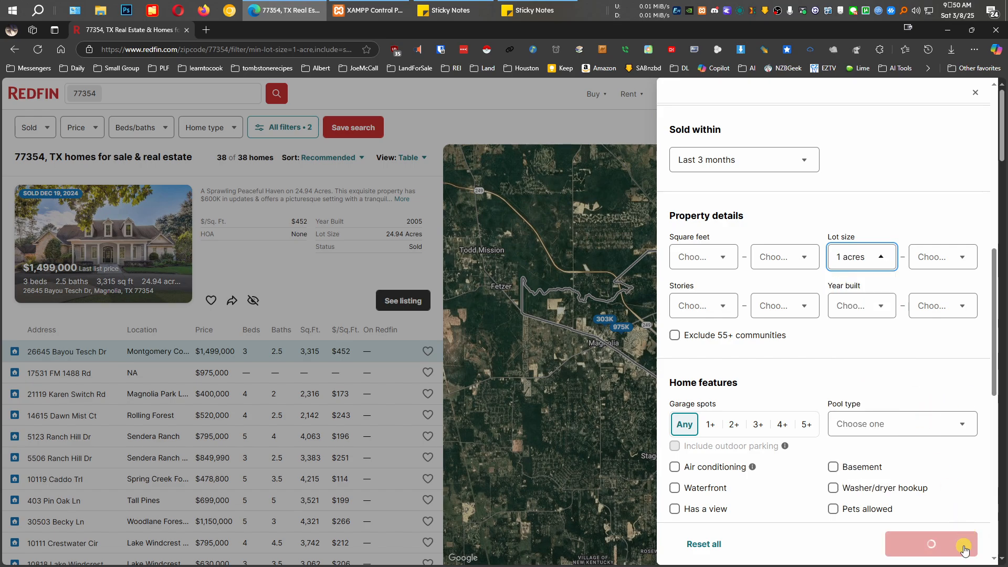
click(939, 547)
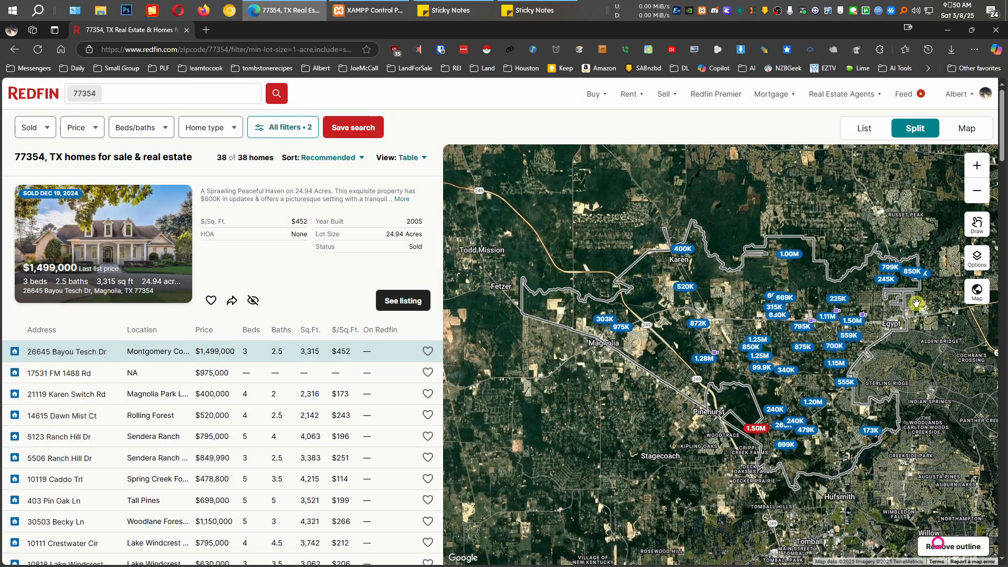
Download all of the sold listings and open the resulting CSV file in Excel.
scroll(293, 281, down, 15)
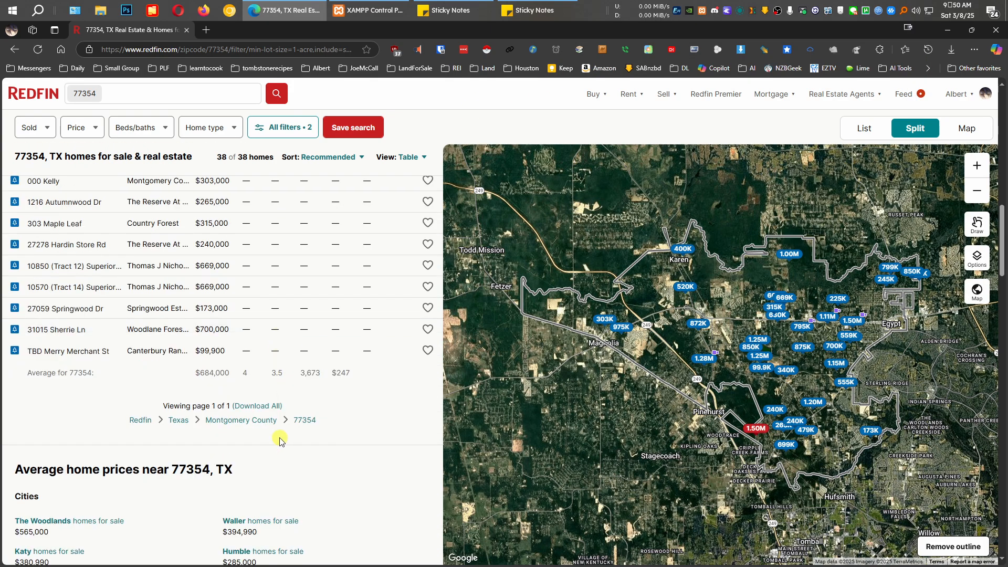
click(258, 405)
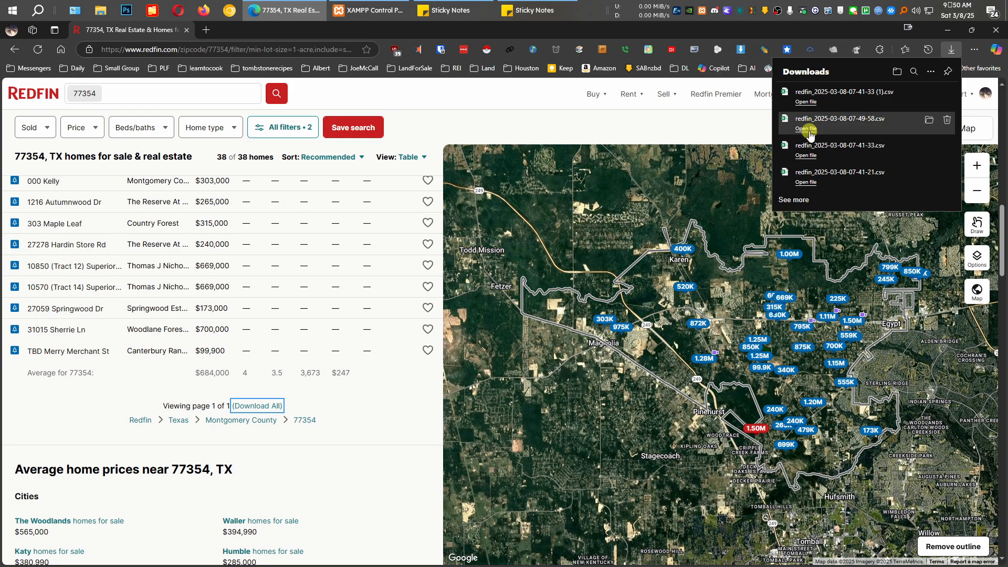
click(813, 101)
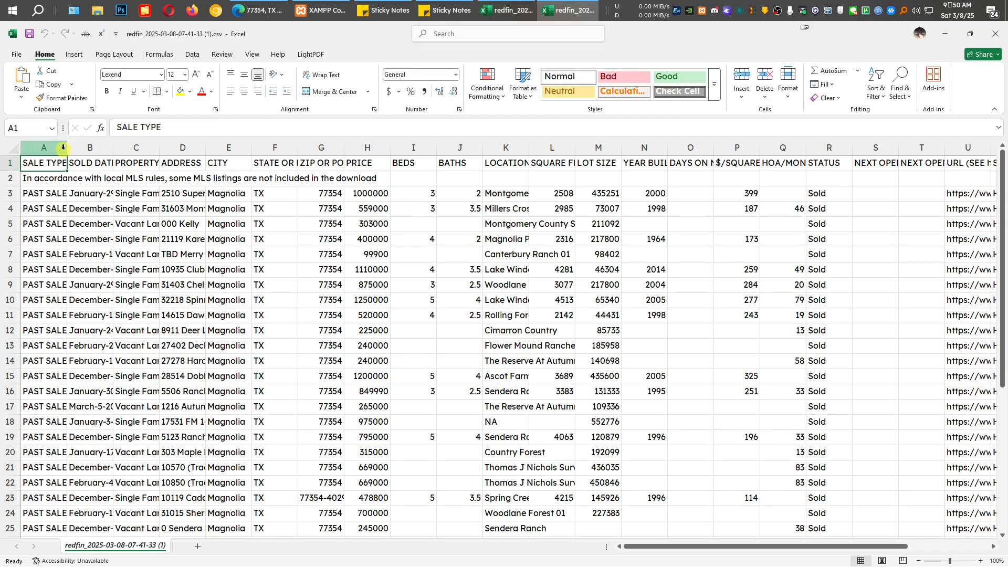
Widen the SALE TYPE column and clear the MLS notice from row 2.
drag(66, 149, 117, 149)
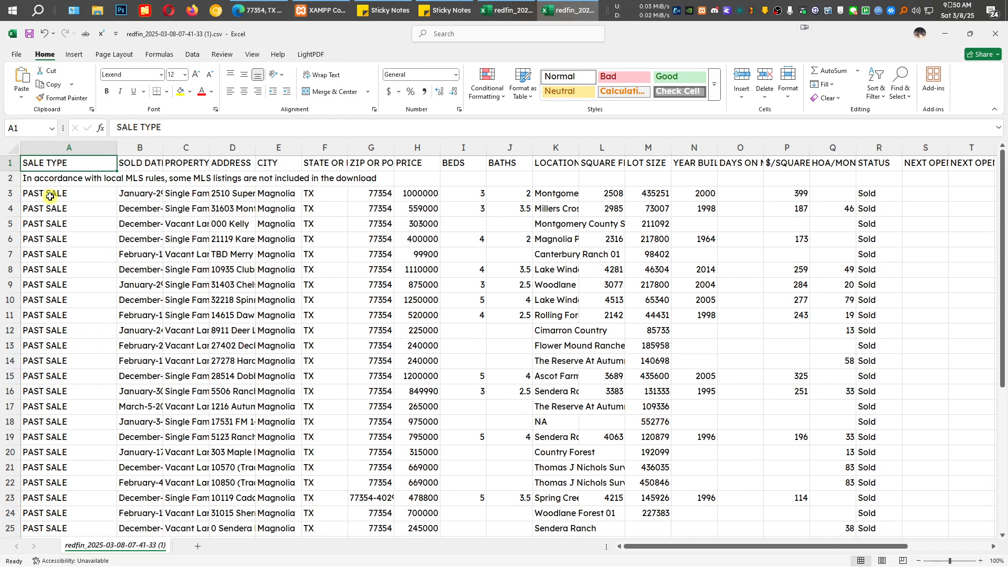
click(4, 178)
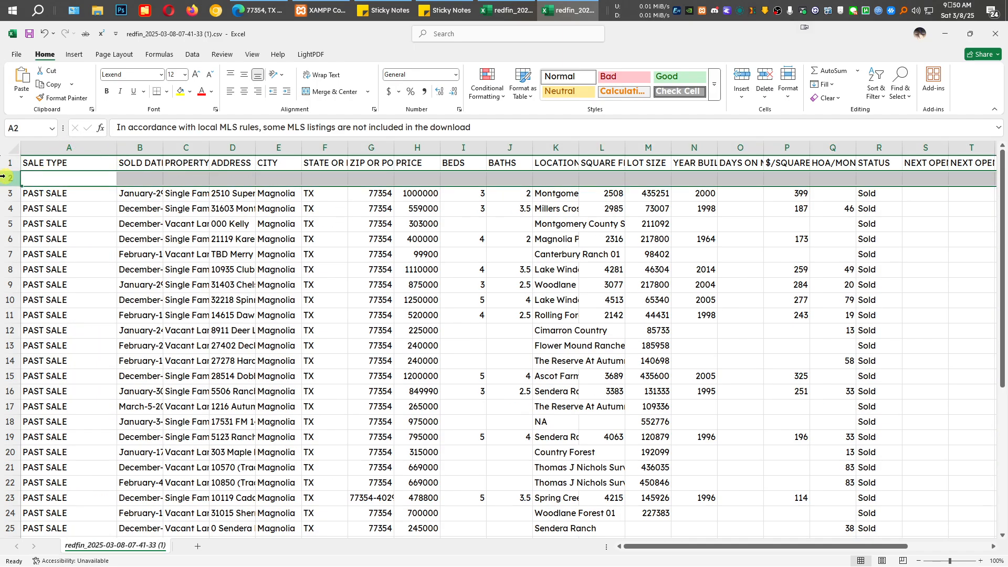
key(Delete)
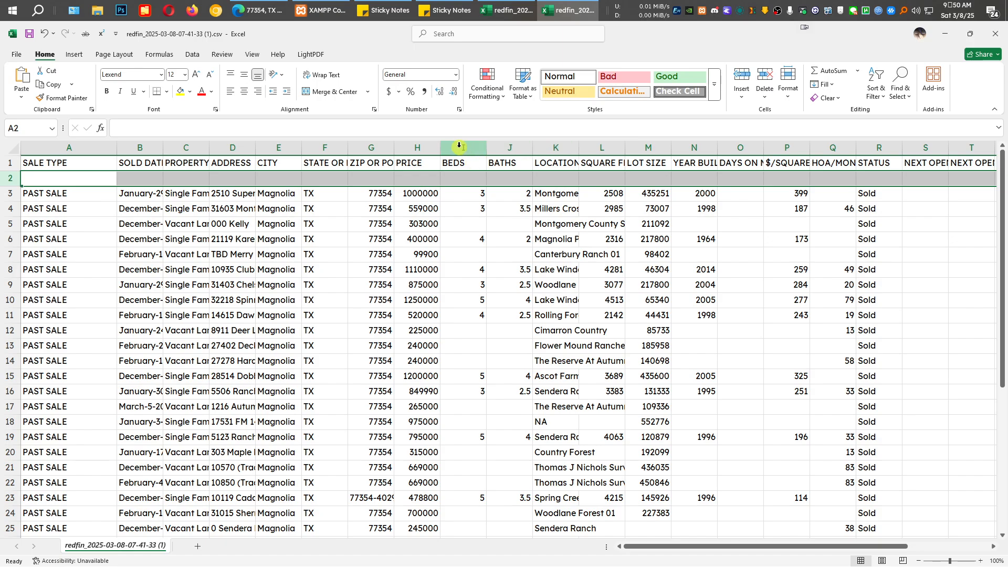
Insert two blank columns between the PRICE and BEDS columns.
drag(460, 145, 508, 143)
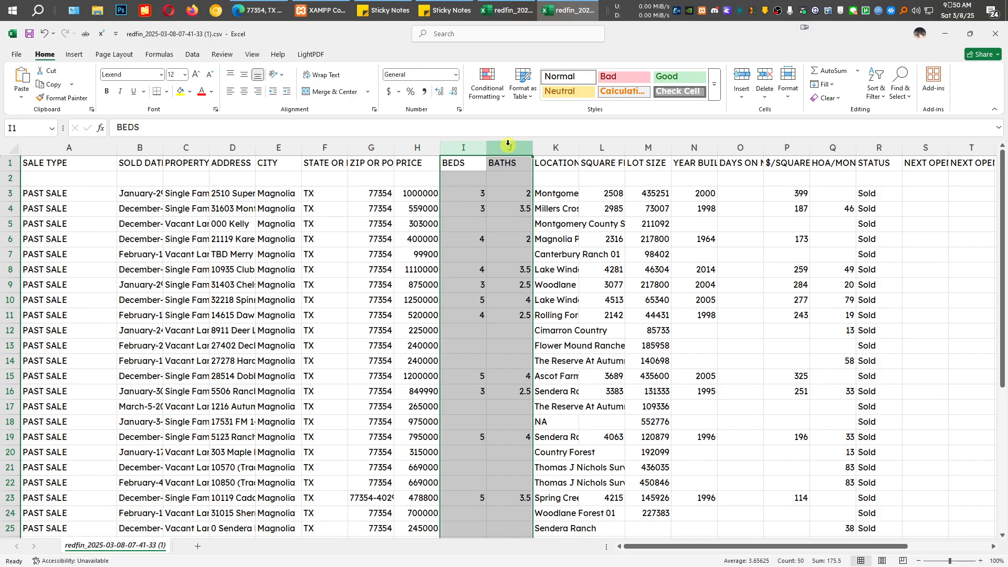
right_click(509, 144)
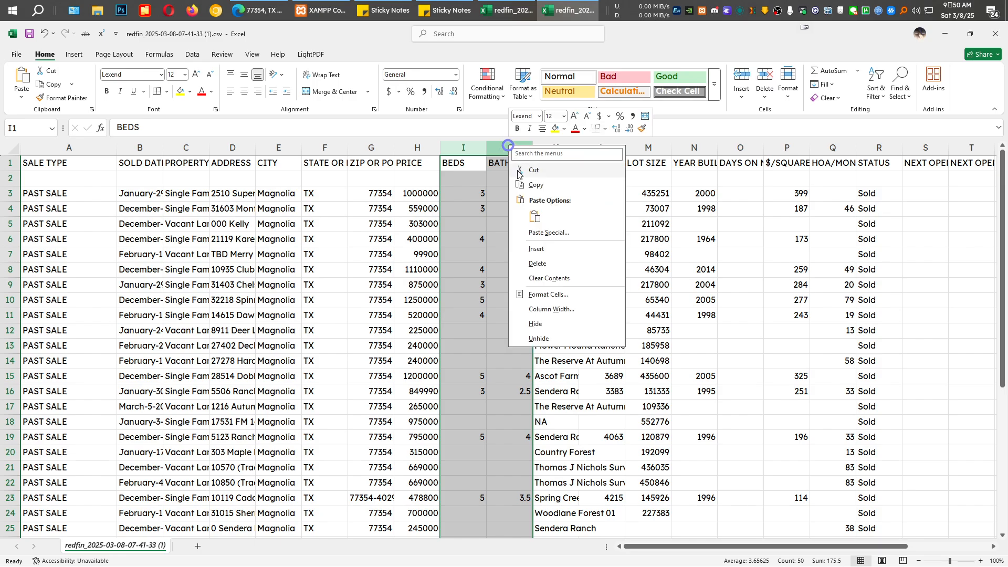
click(550, 253)
Enter the headers Acres in I1 and $/Acre in J1 for the two blank columns.
click(464, 164)
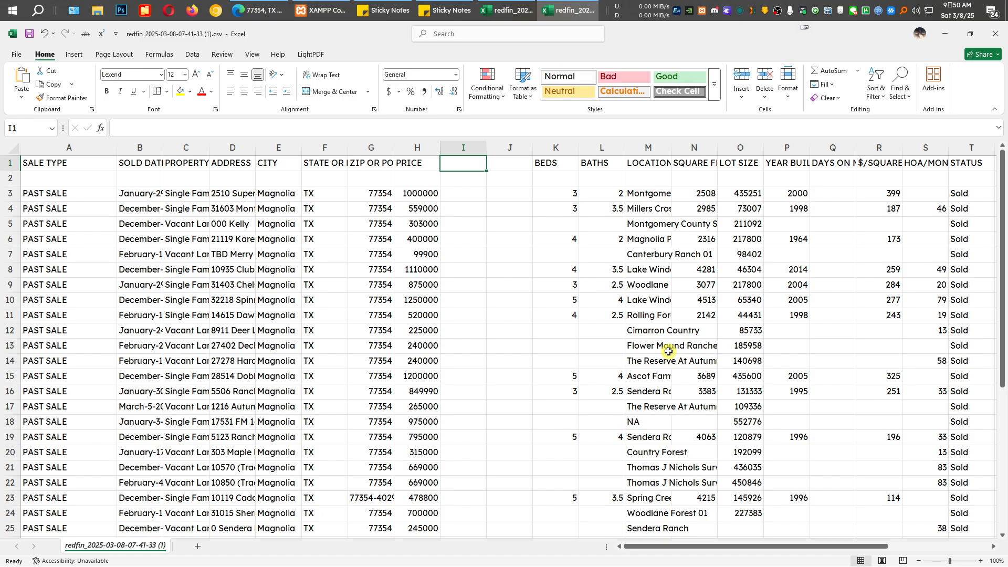
text(Acres)
key(Tab)
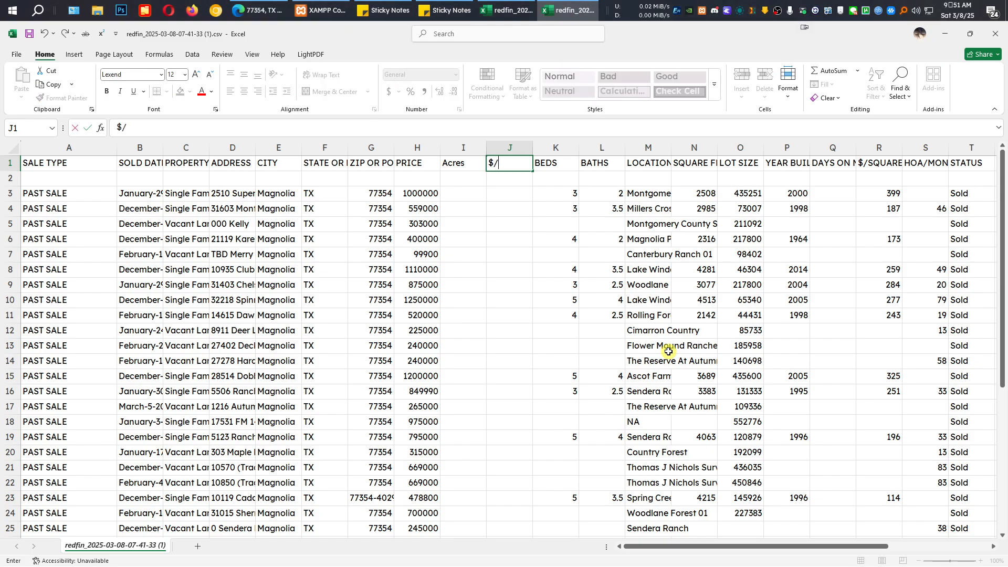
text(/Acre)
key(Return)
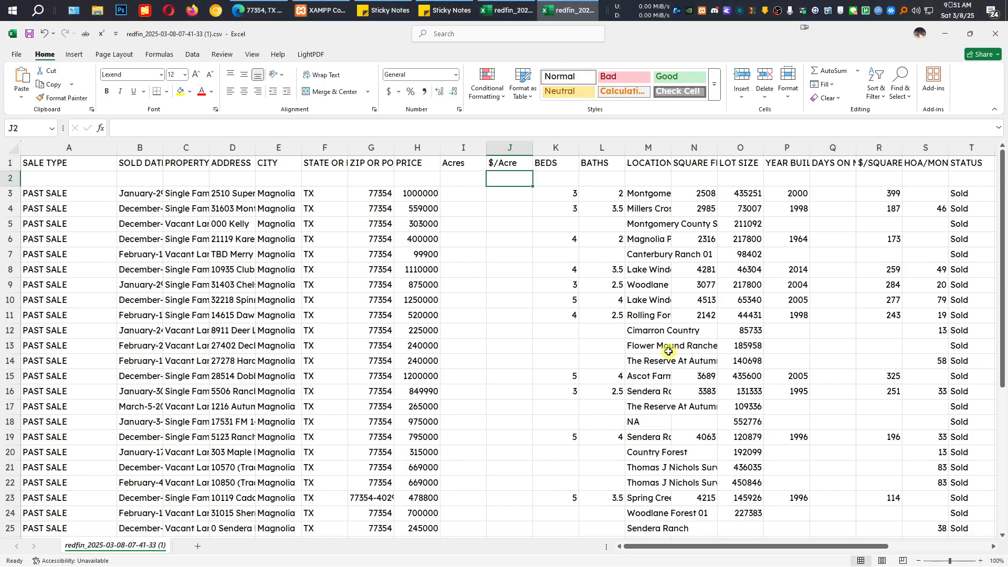
key(Return)
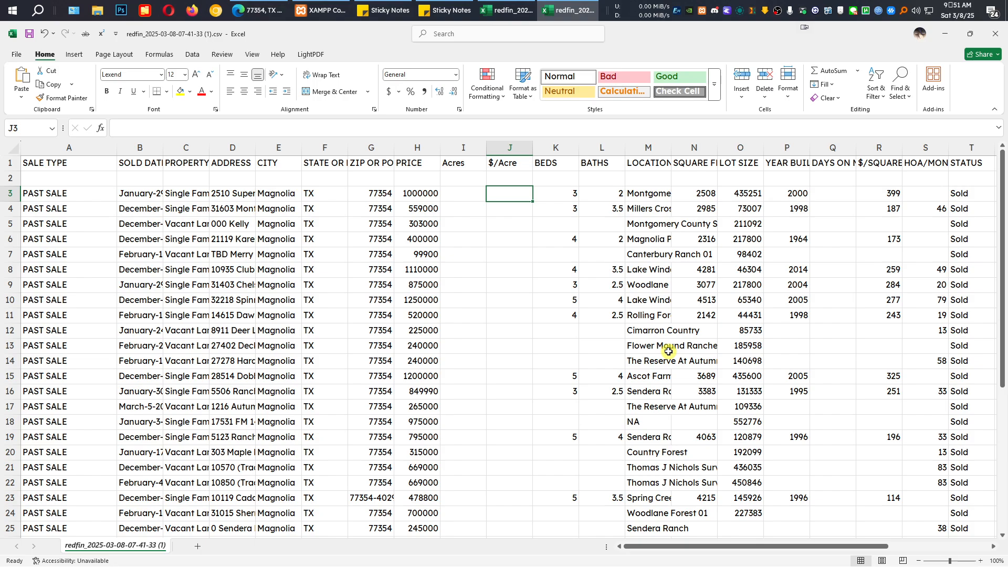
Format the PRICE column as Accounting in dollars with no decimal places.
click(418, 149)
click(389, 91)
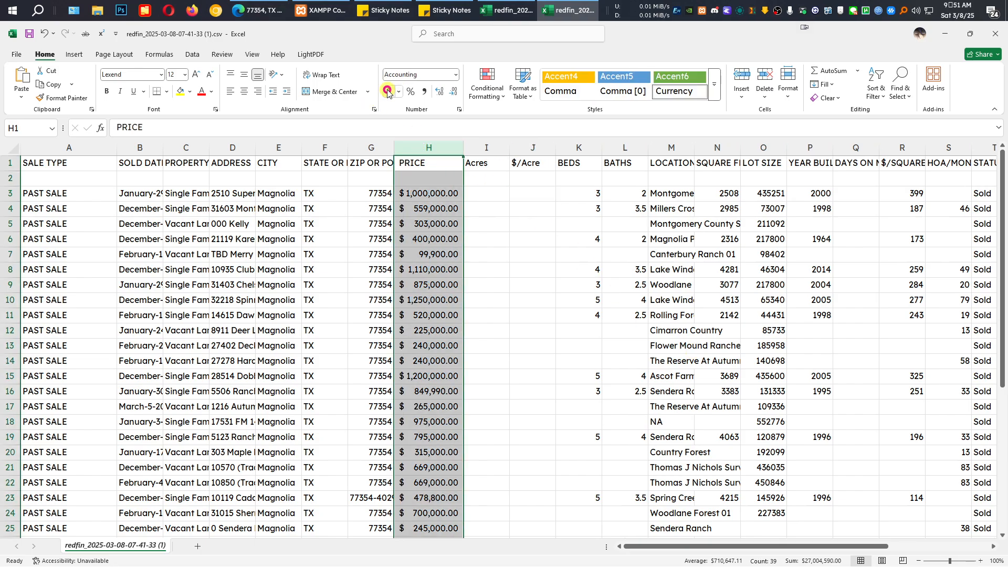
click(457, 92)
click(457, 92)
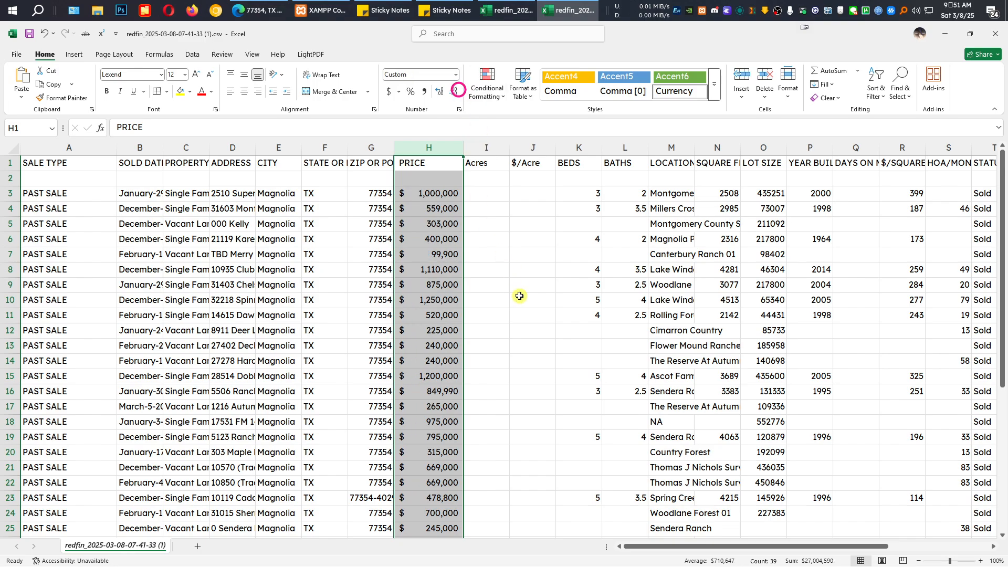
Enter the formula =O3/43560 in I3 to convert the first listing's lot size to acres.
click(490, 197)
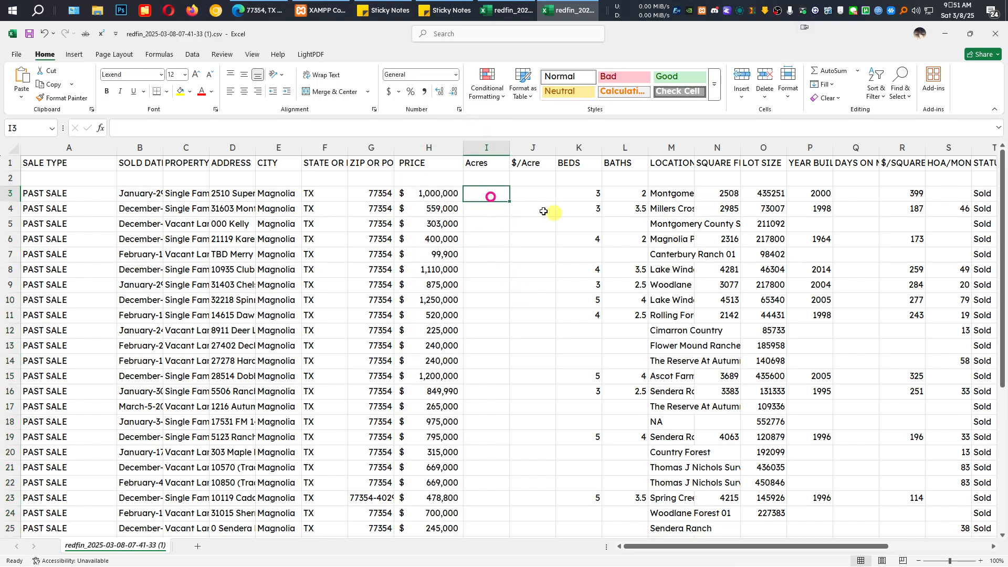
click(760, 148)
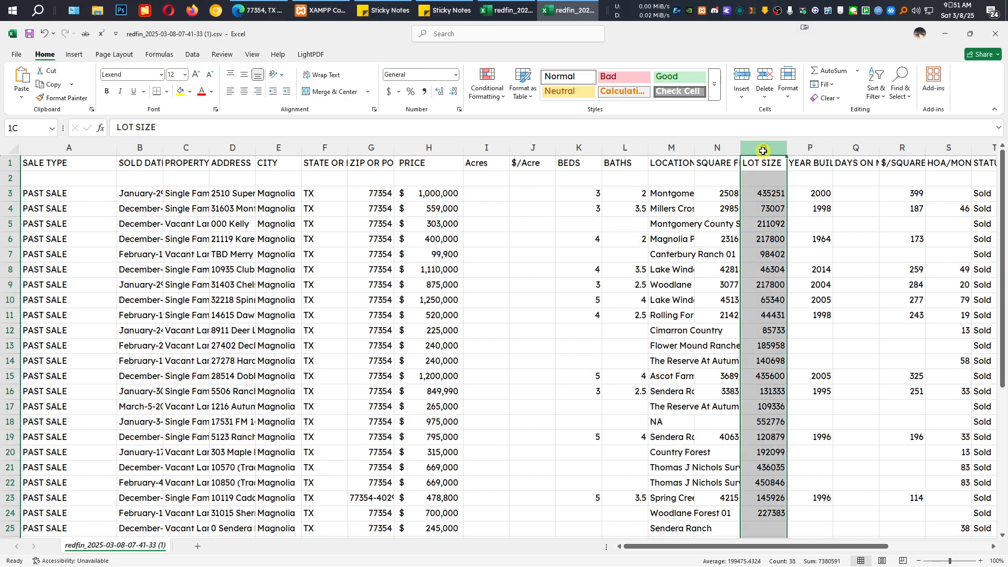
click(475, 192)
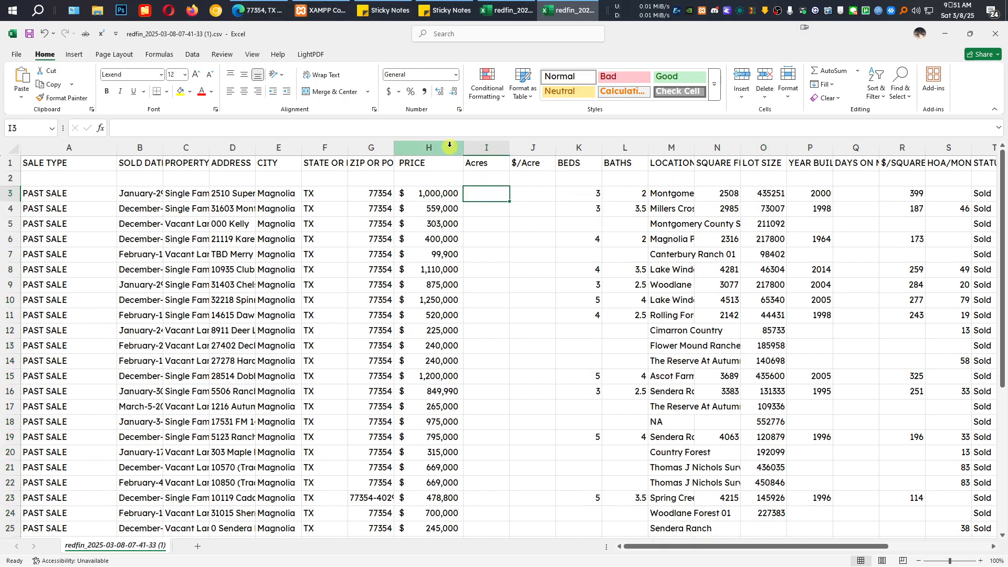
click(444, 133)
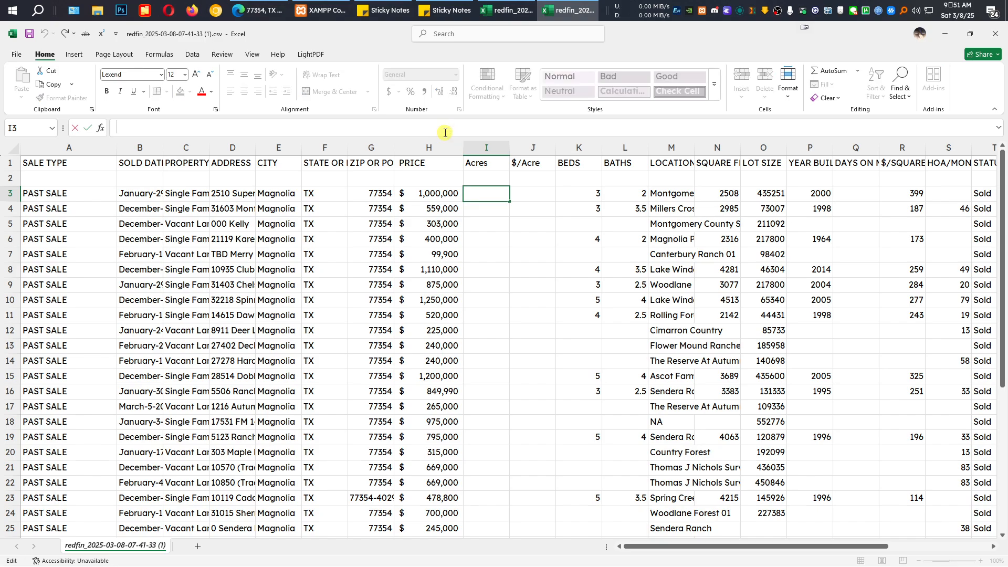
text(=)
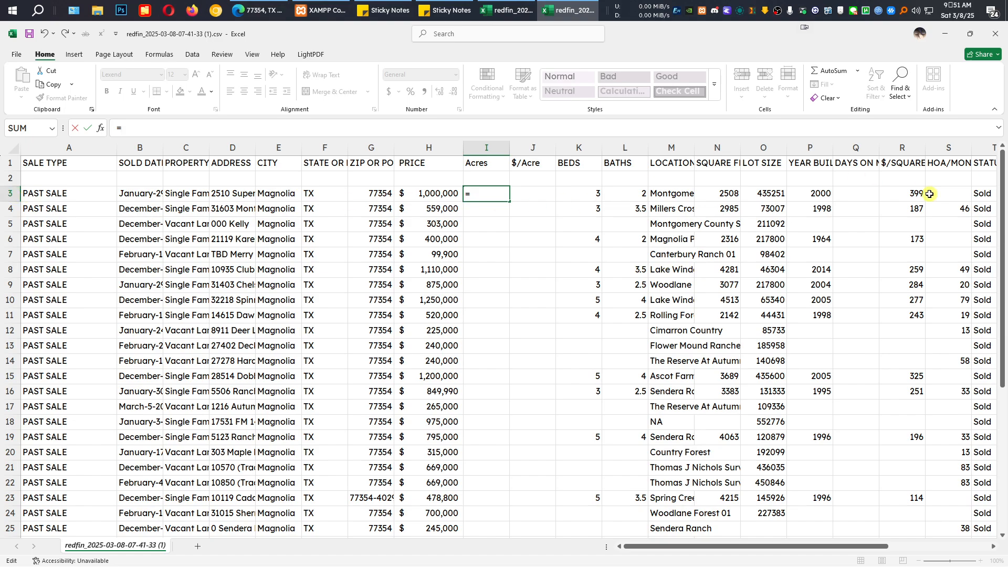
click(776, 195)
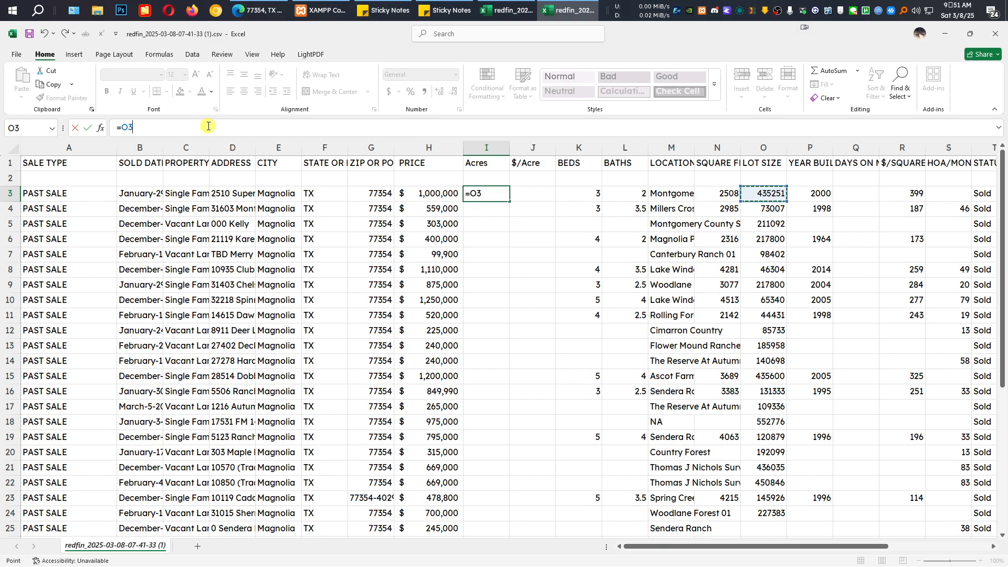
text(/43560)
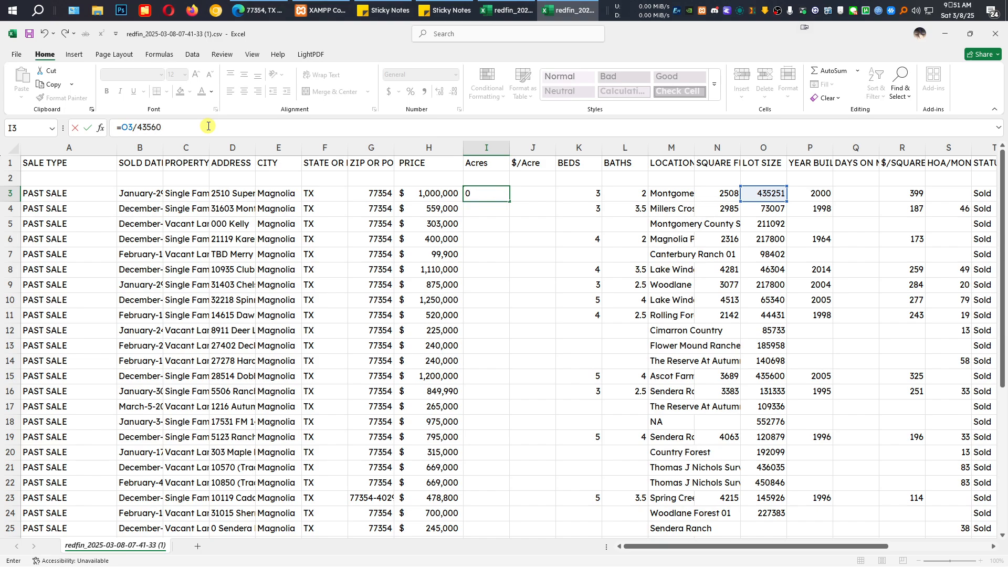
key(Return)
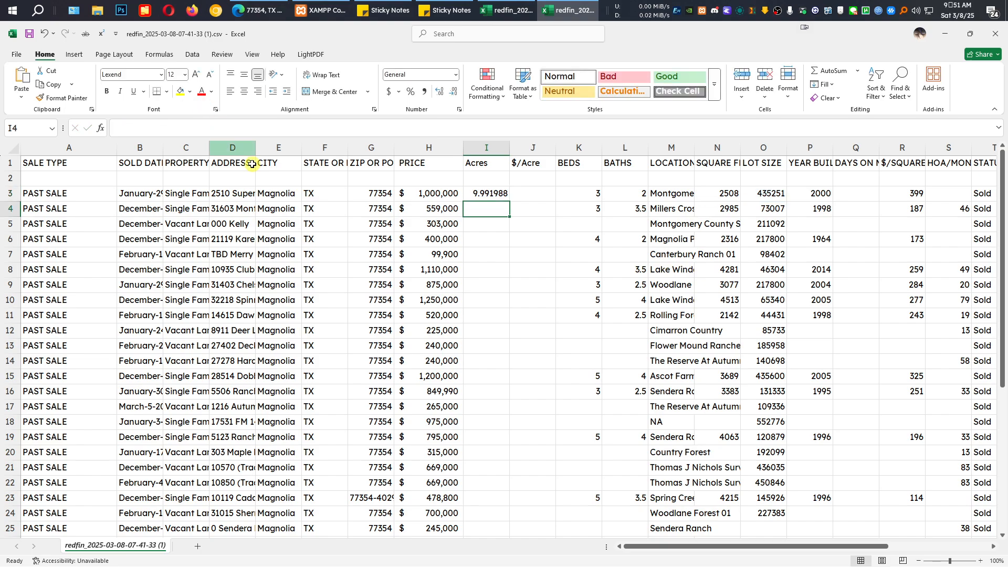
Fill the acreage formula from I3 down the Acres column for all the listings.
click(494, 193)
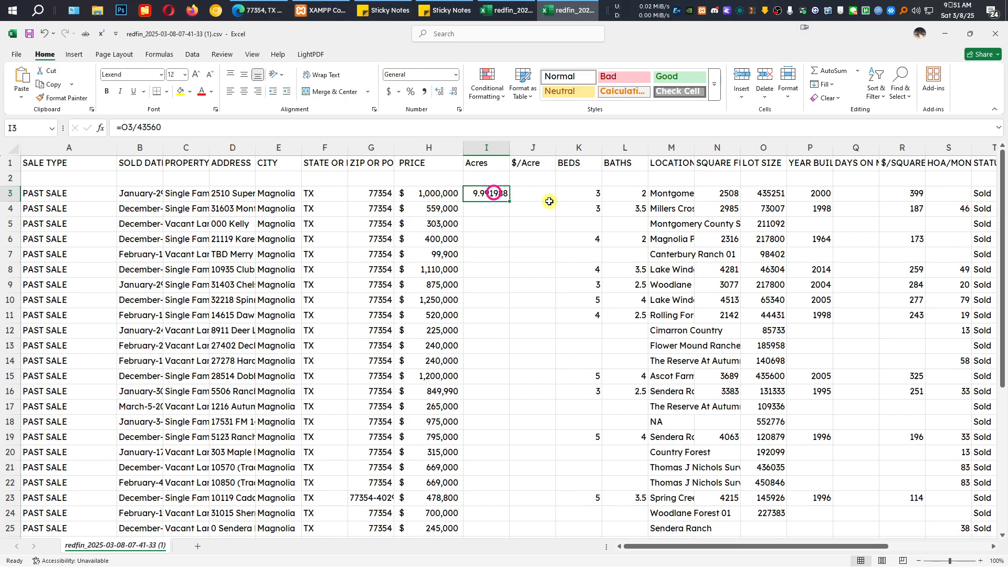
double_click(512, 201)
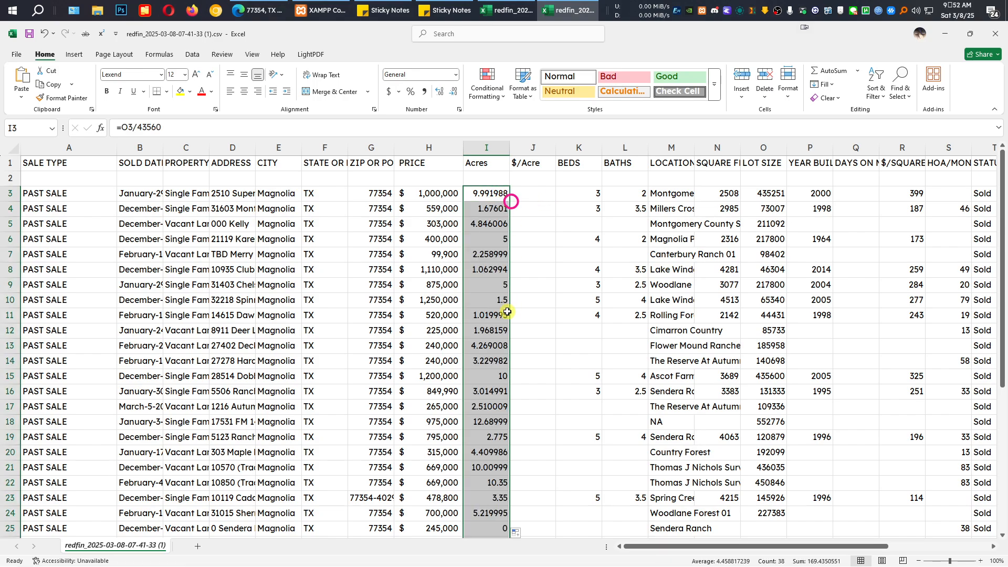
scroll(494, 340, down, 9)
scroll(514, 294, up, 9)
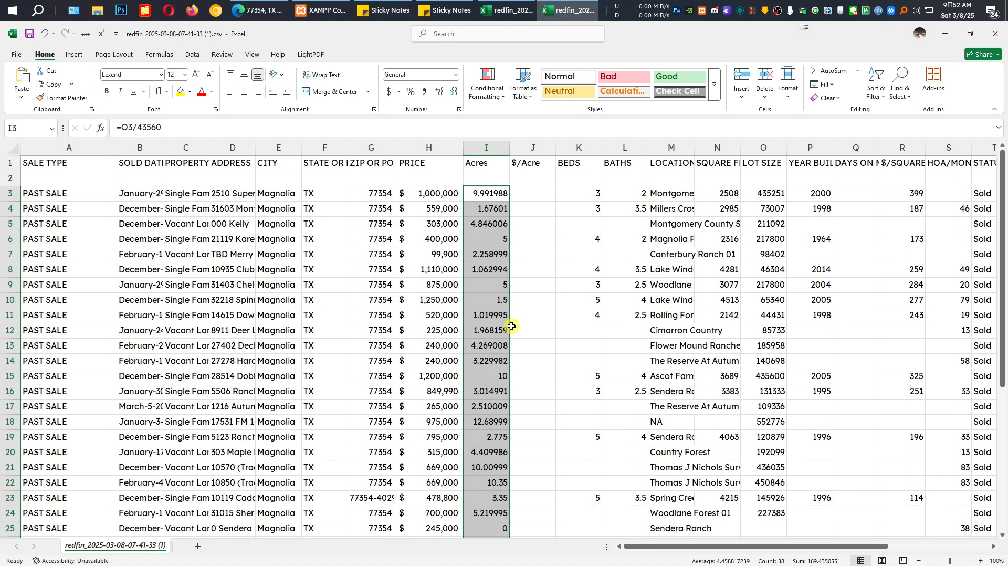
Format the filled Acres values as numbers with two decimal places.
click(442, 93)
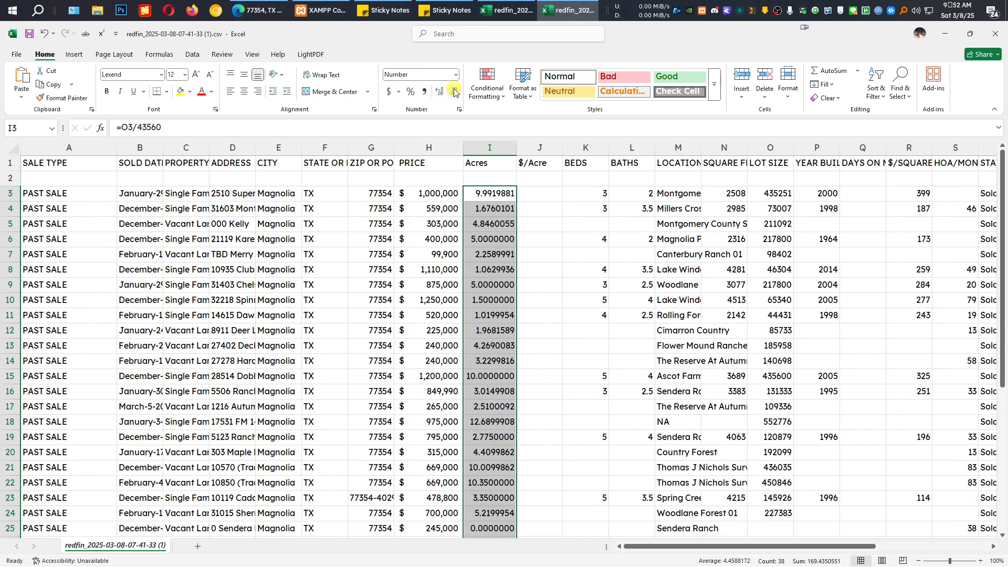
click(455, 93)
click(455, 92)
click(455, 93)
click(455, 92)
click(455, 93)
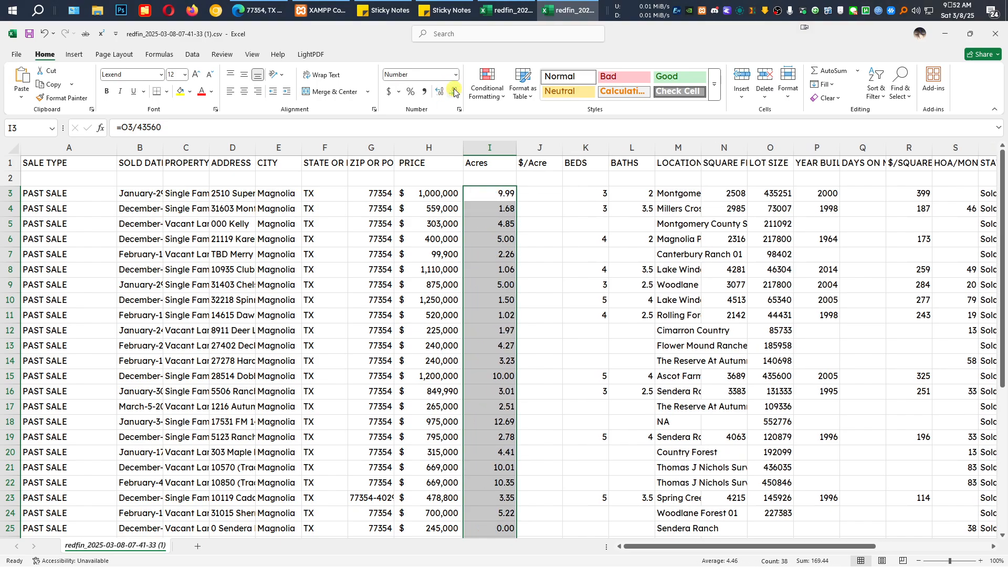
Enter the formula =H3/I3 in J3 to calculate the first listing's price per acre.
click(532, 190)
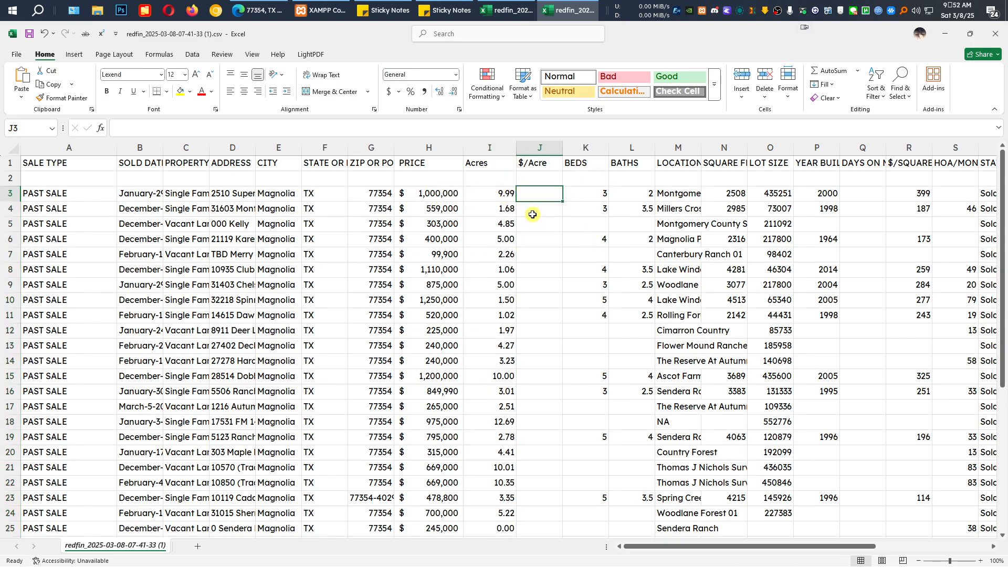
click(502, 192)
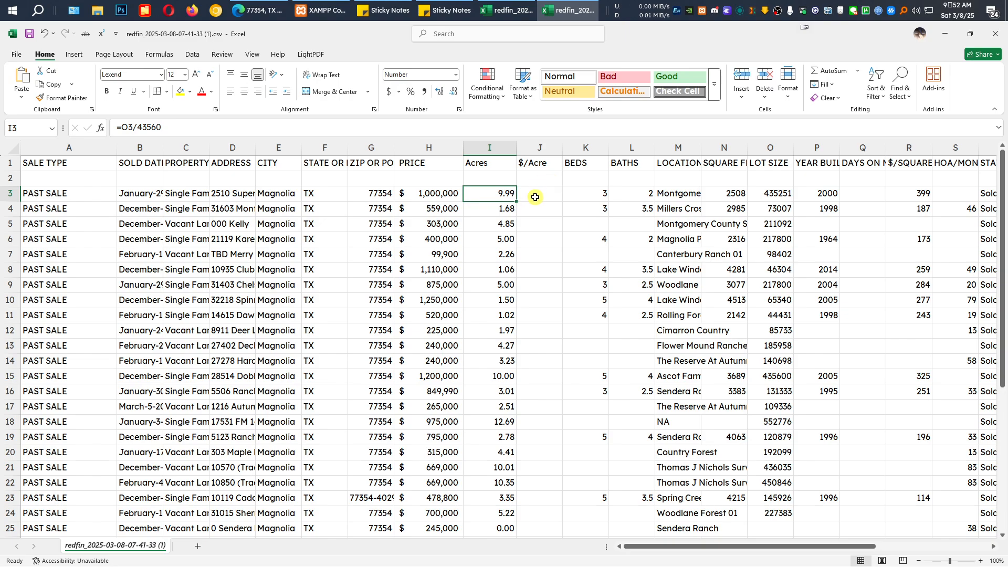
click(535, 197)
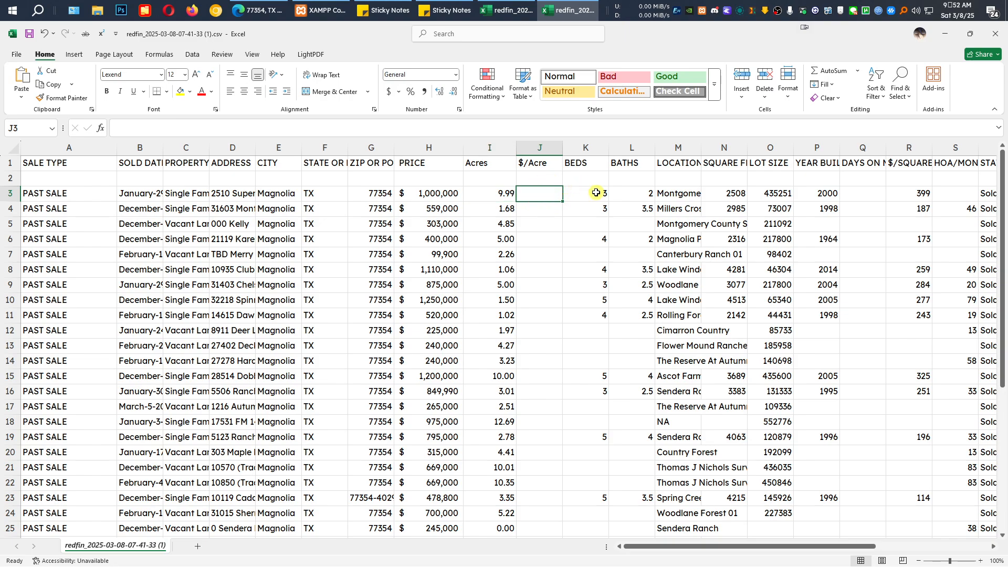
text(=)
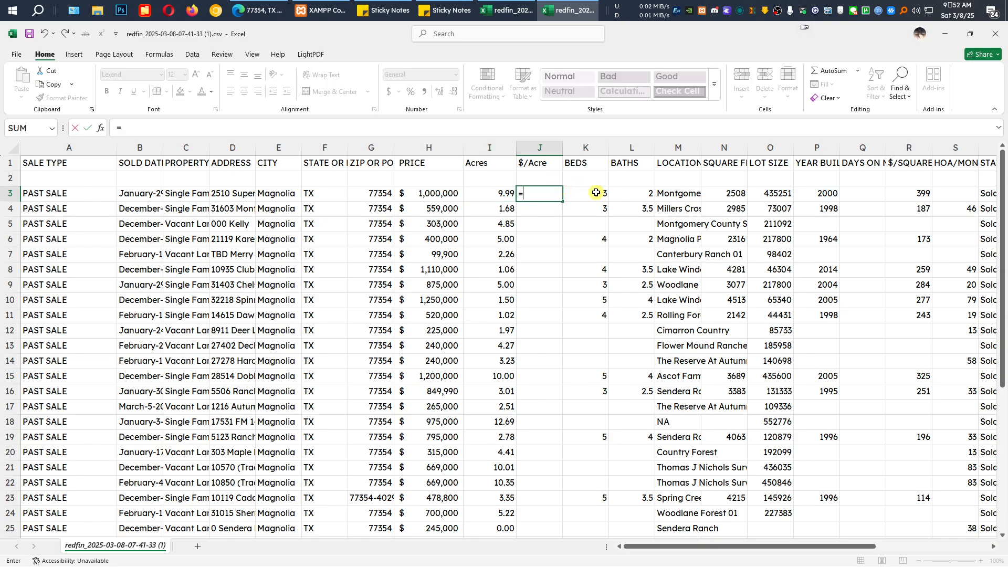
click(417, 196)
text(/)
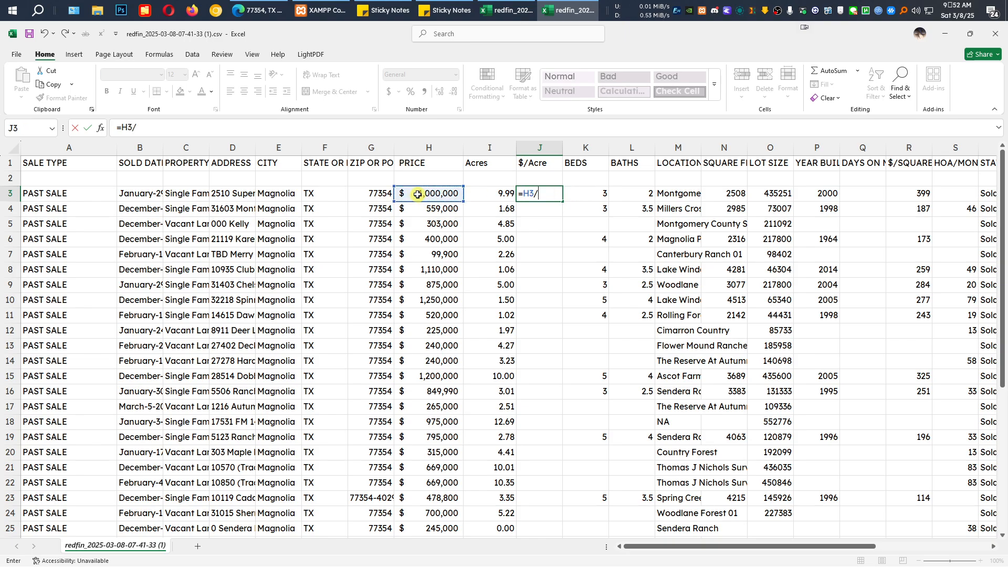
click(489, 197)
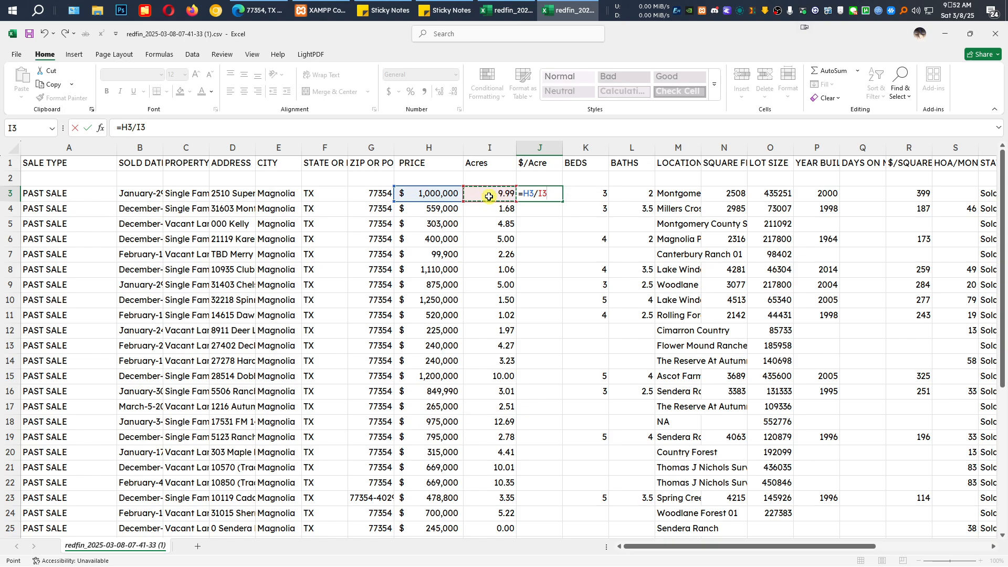
key(Return)
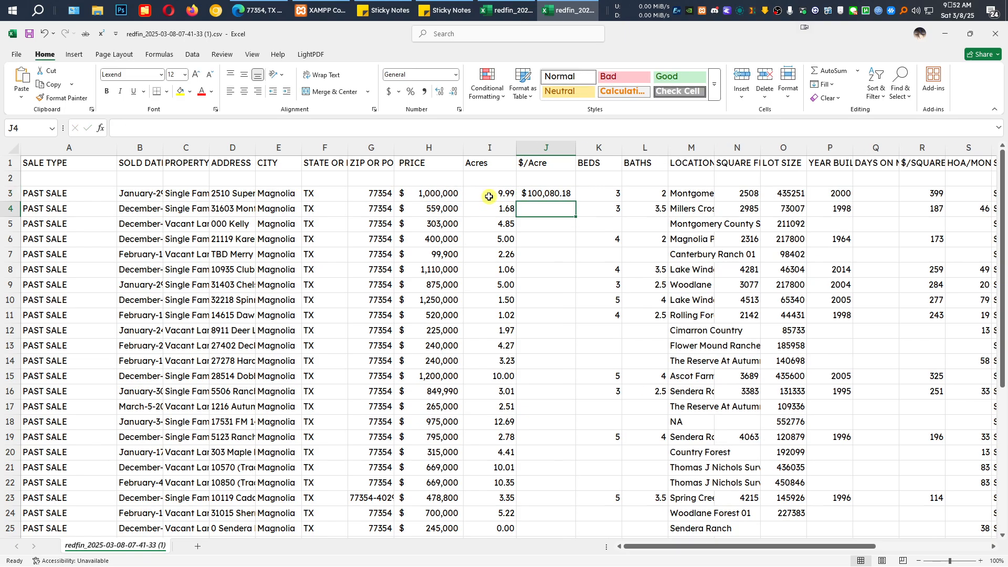
Fill the price-per-acre formula from J3 down to J40 and auto-fit the $/Acre column width.
click(558, 194)
drag(575, 201, 572, 516)
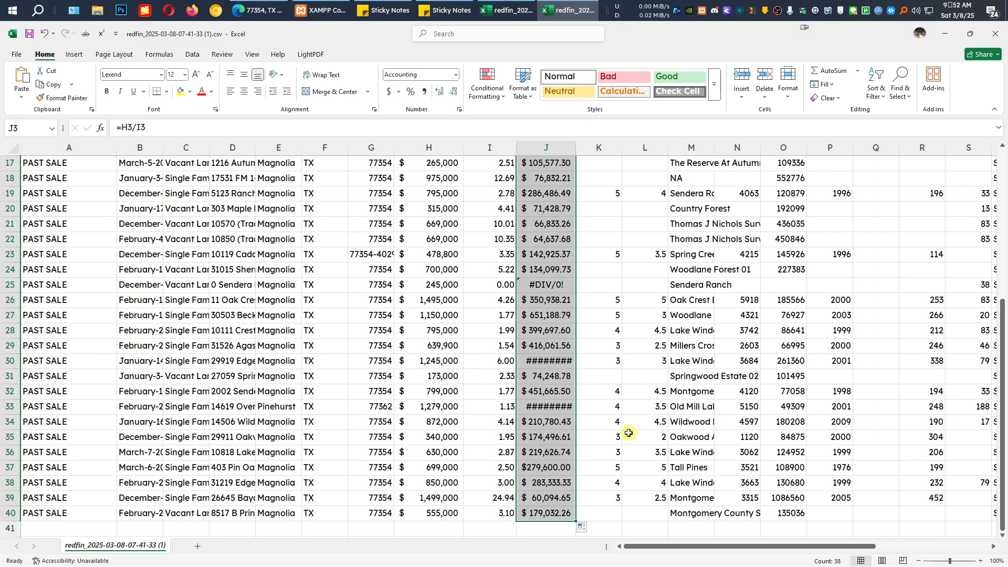
click(602, 405)
scroll(467, 257, up, 5)
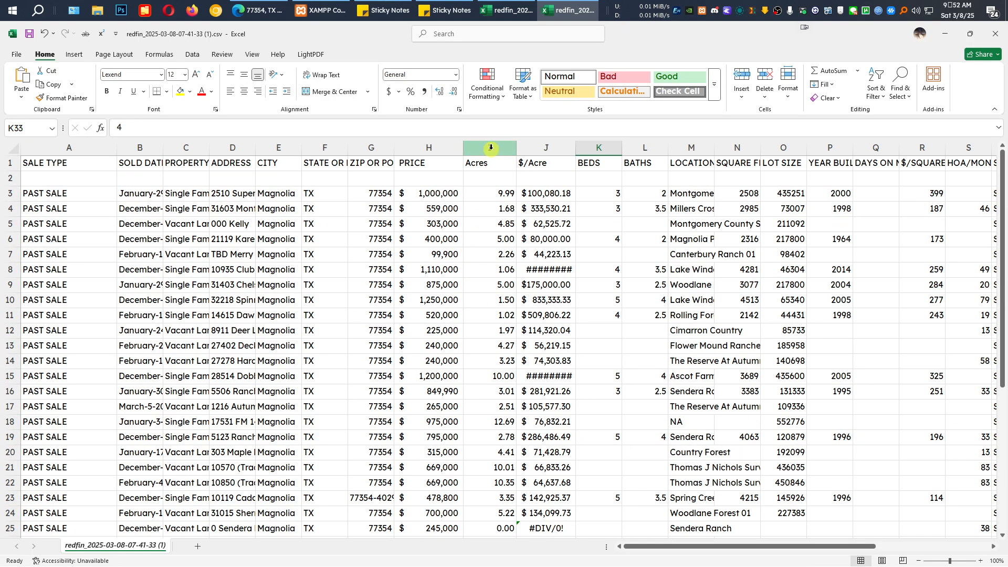
double_click(575, 147)
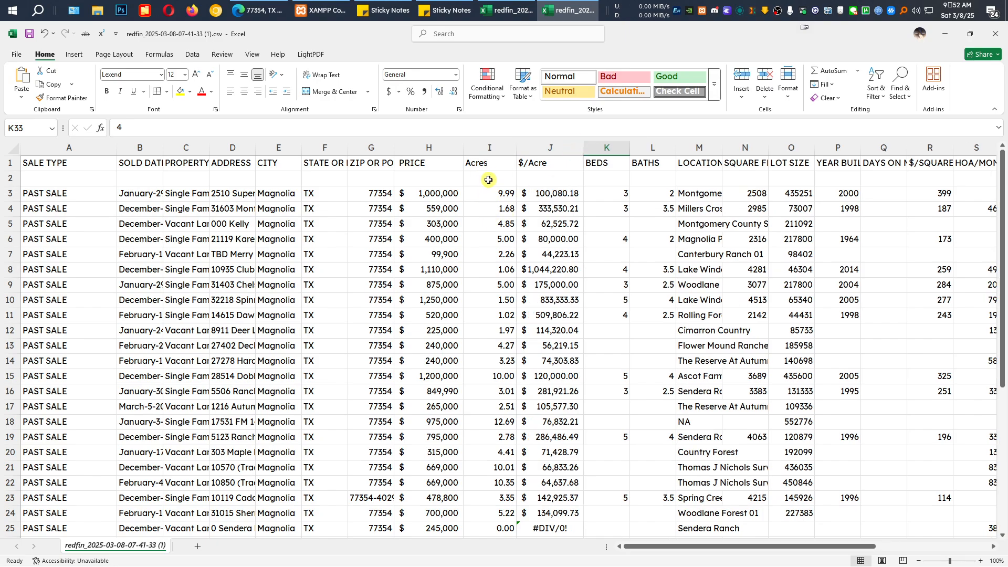
click(540, 194)
scroll(494, 420, down, 8)
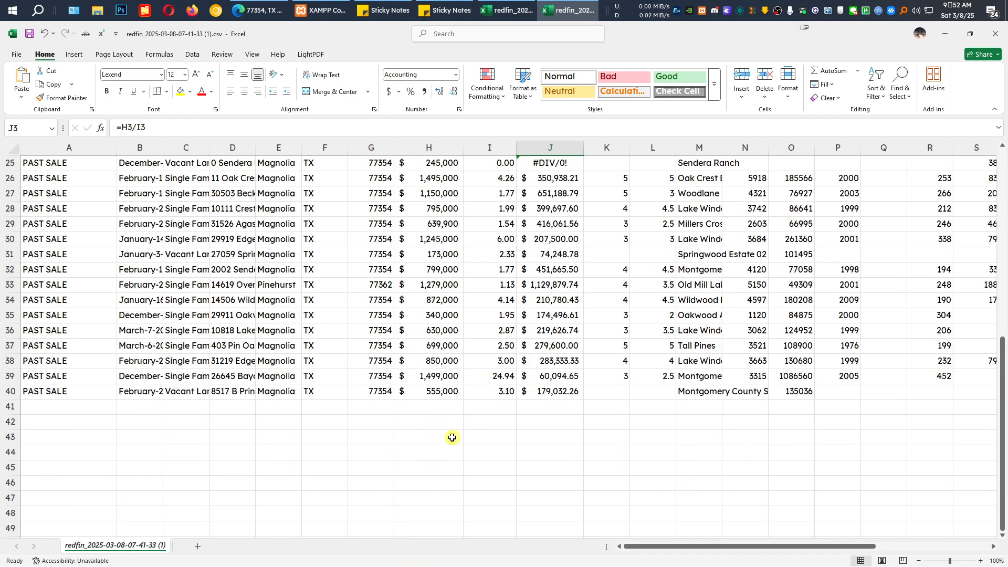
click(419, 425)
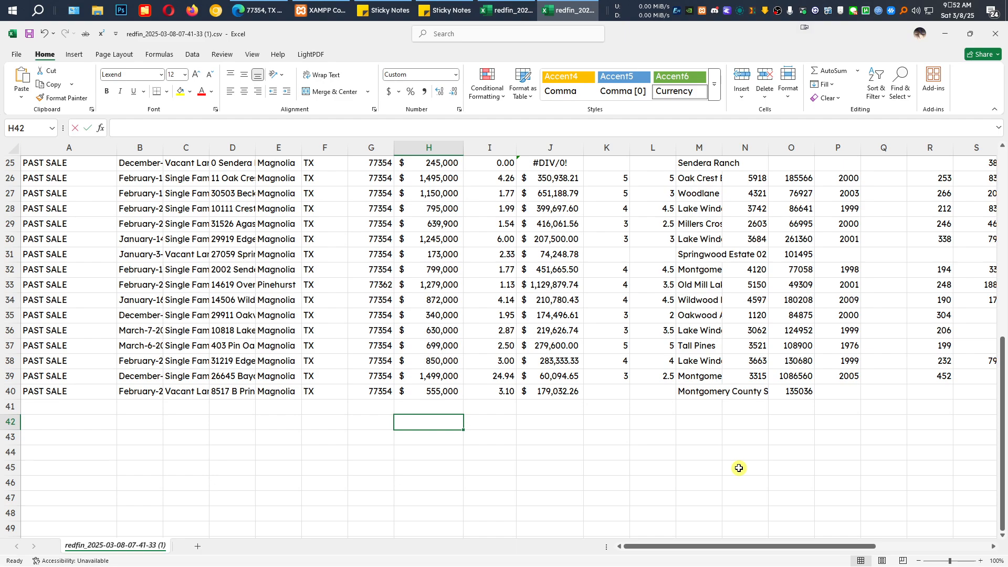
text(=me)
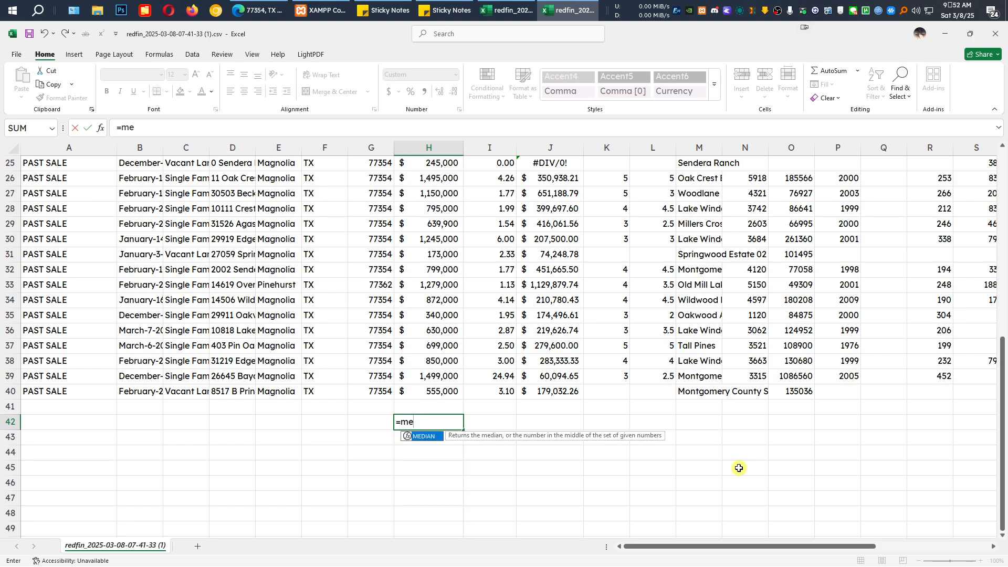
text(diu)
key(BackSpace)
key(BackSpace)
key(BackSpace)
key(BackSpace)
key(BackSpace)
text(av)
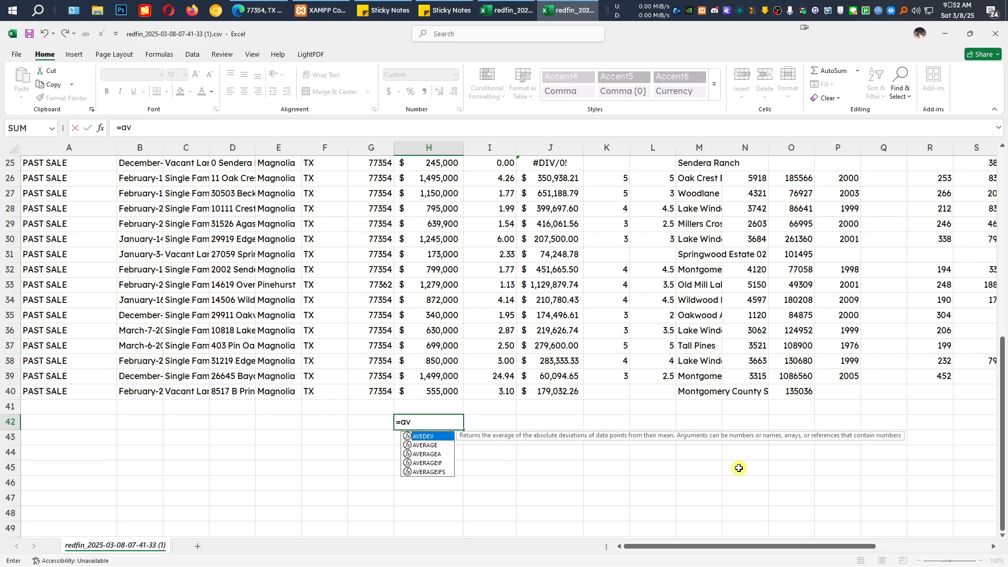
text(erage()
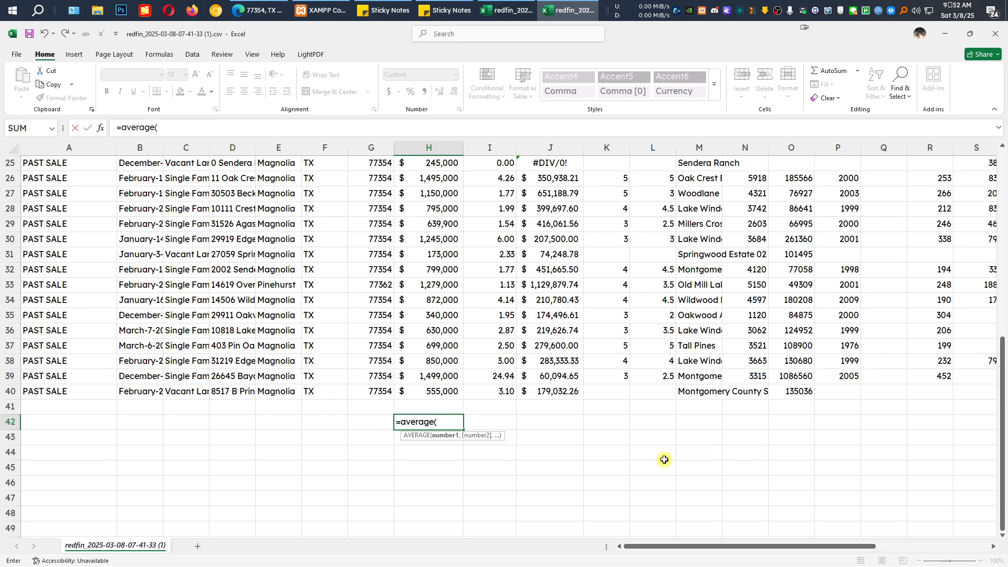
key(Escape)
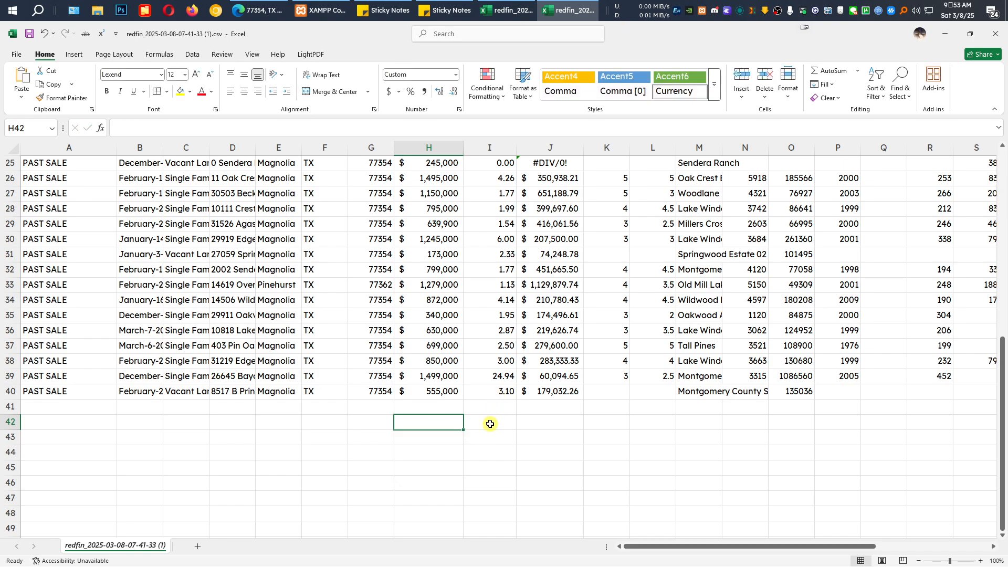
text(=)
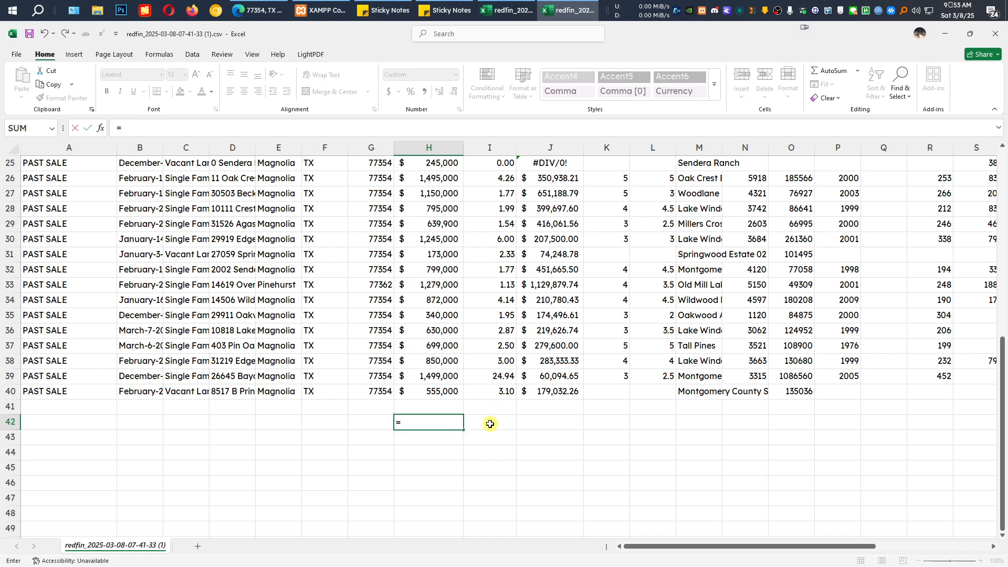
key(Escape)
Enter the label Average in G42 below the listings.
key(Left)
text(A)
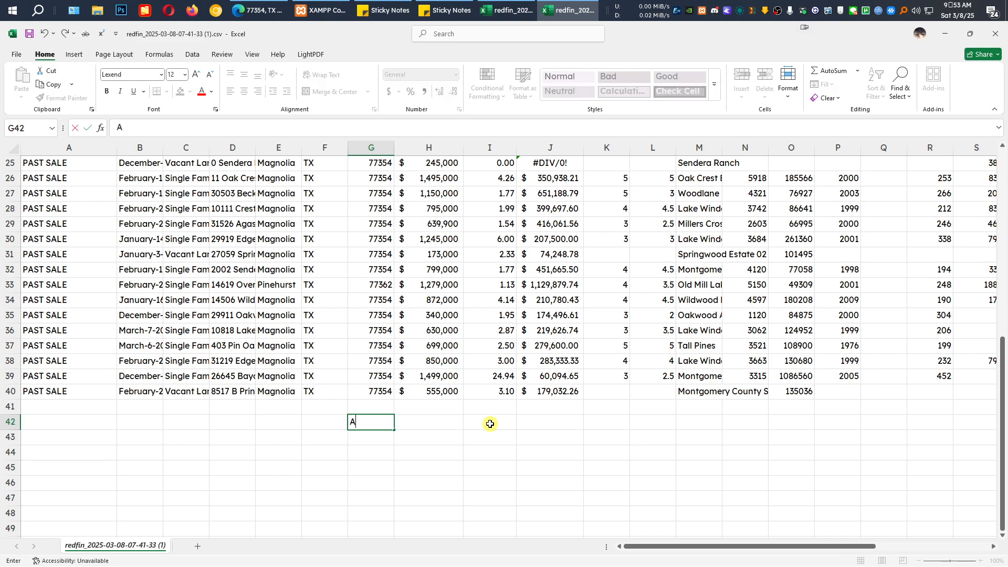
text(verage)
key(Tab)
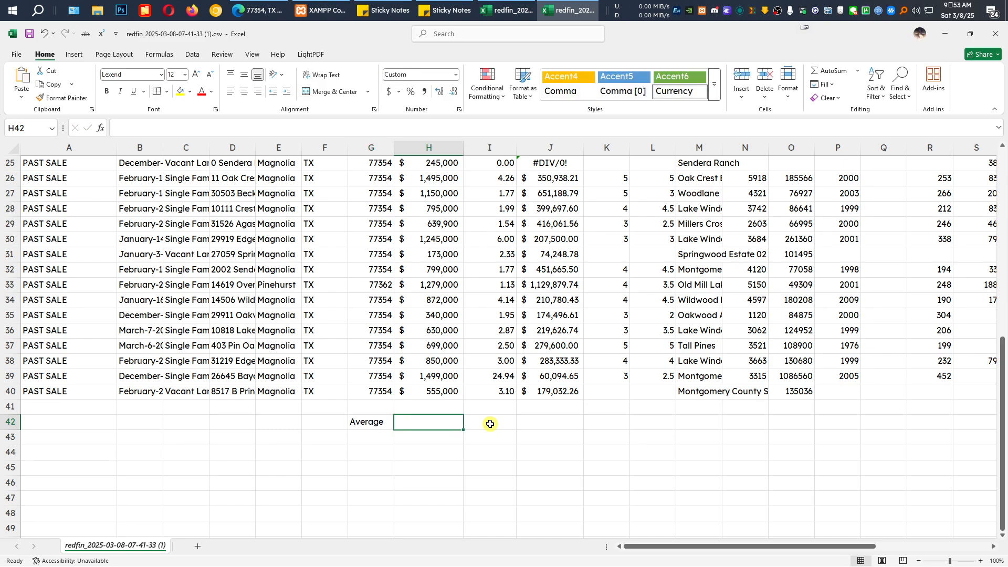
Enter the formula =AVERAGE(H3:H40) in H42 to calculate the average sale price.
text(=)
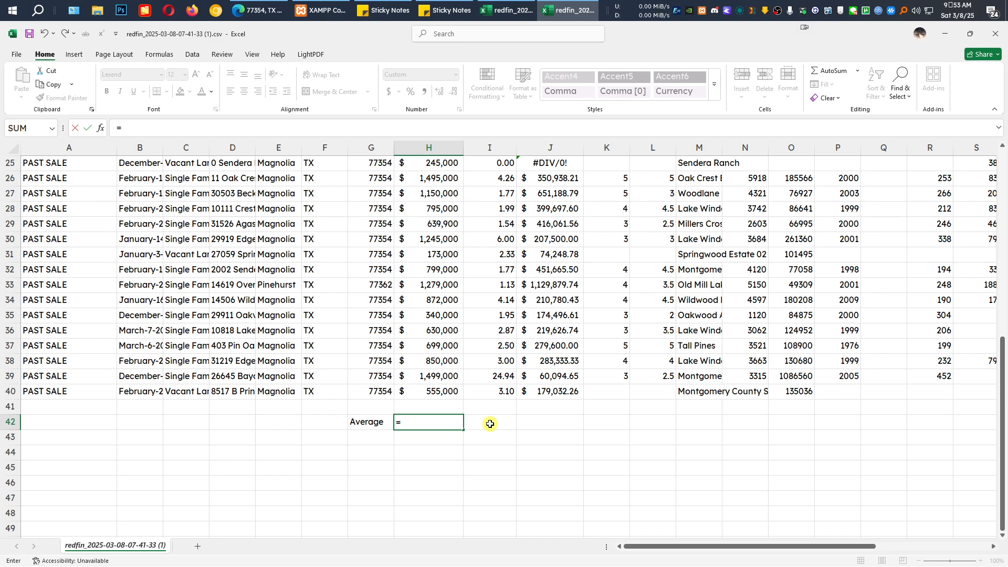
text(avera)
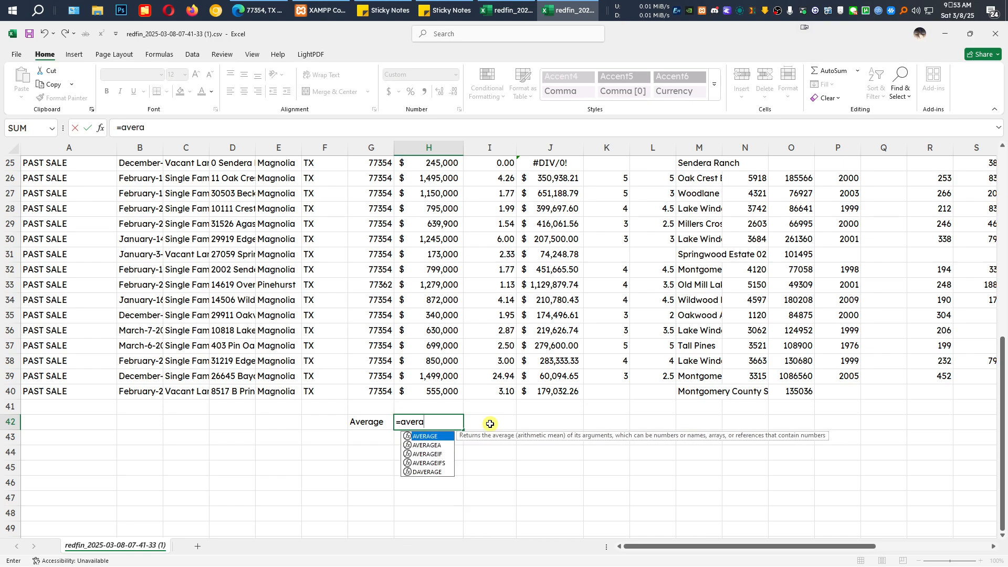
text(ge()
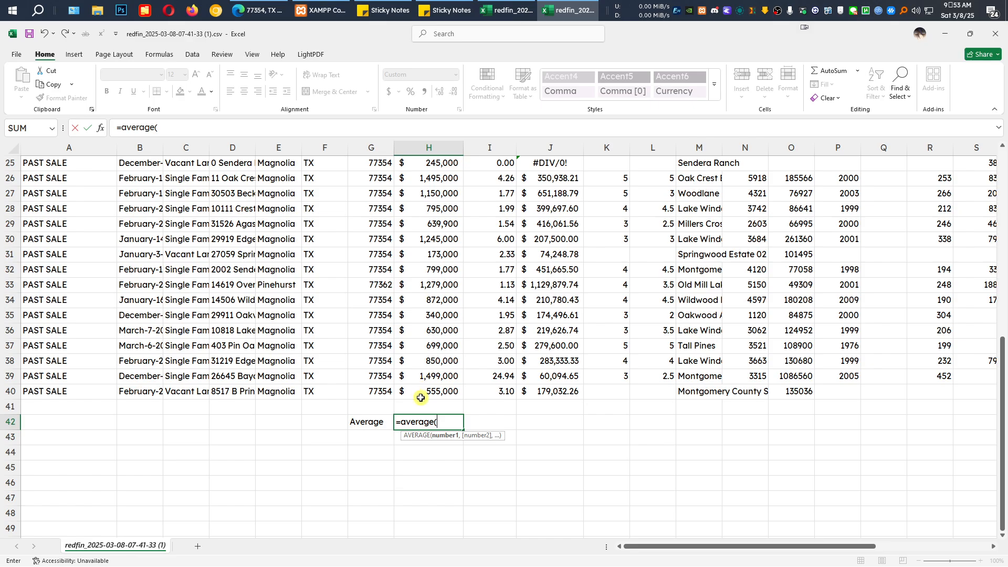
drag(421, 395, 422, 179)
key(Return)
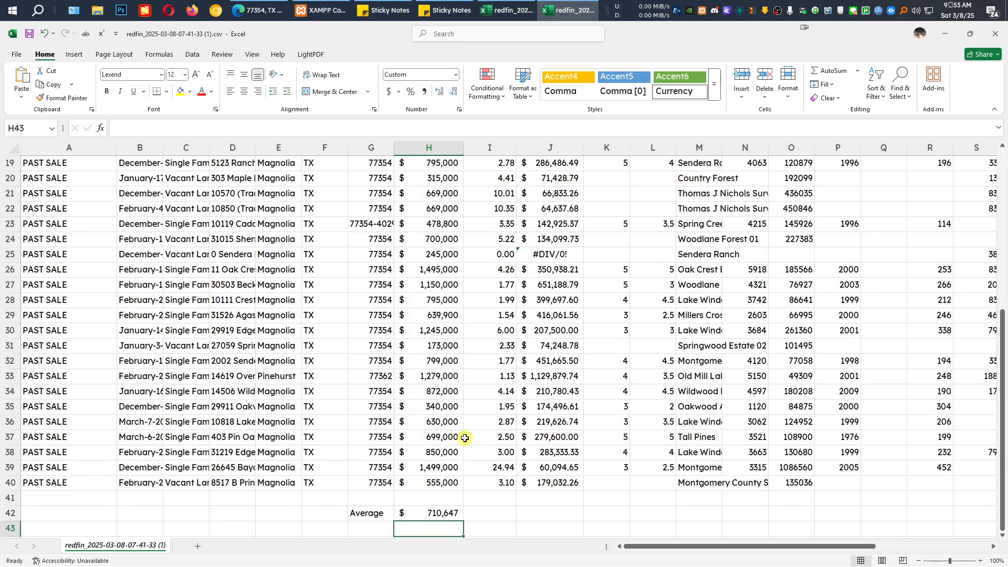
Fill the average formula from H42 across to J42 and apply the comma number format to the Acres average in I42.
click(449, 513)
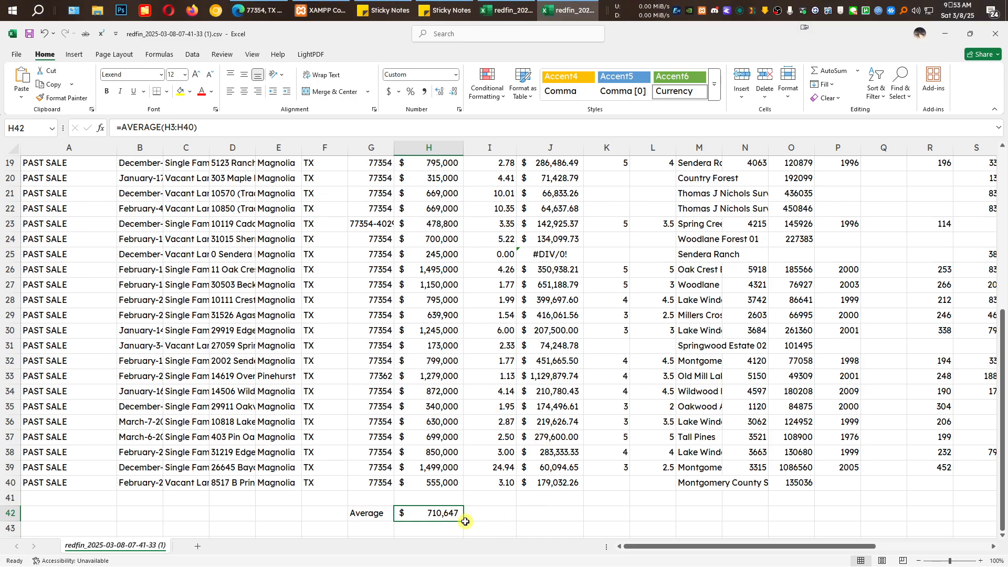
drag(463, 522, 561, 516)
click(490, 515)
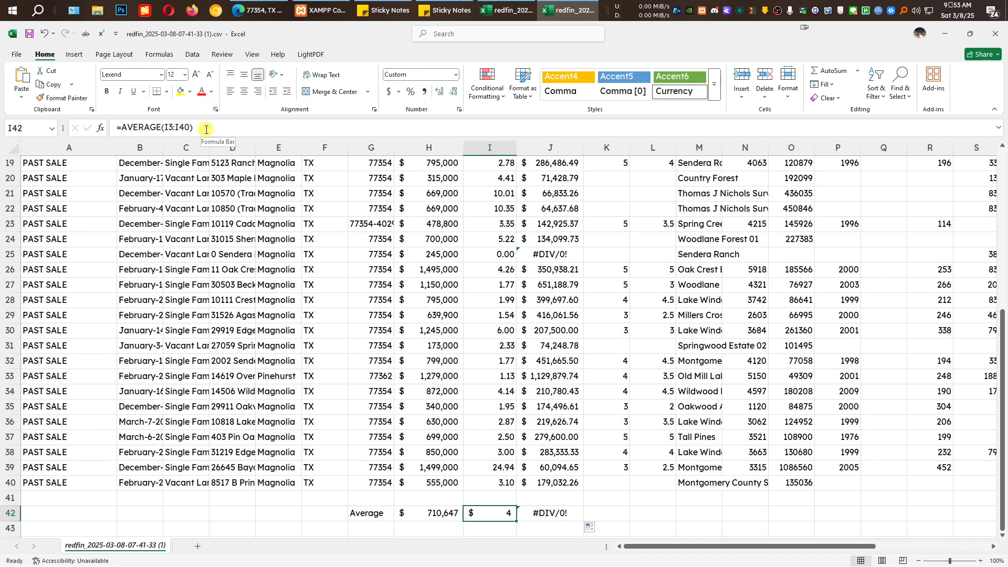
click(425, 93)
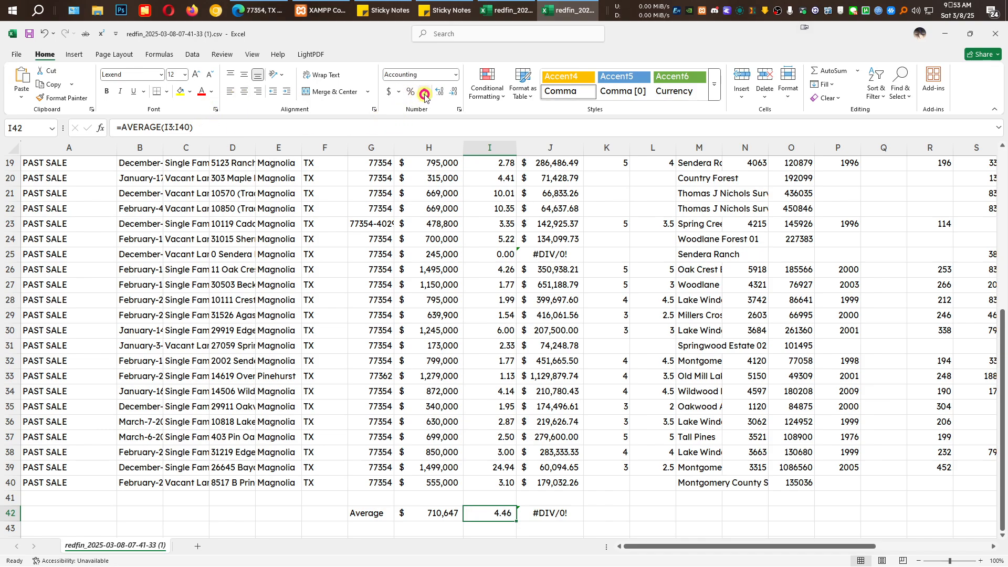
Delete row 25, the vacant-land listing with zero acres that causes the division error, and check the $/Acre average formula.
click(551, 514)
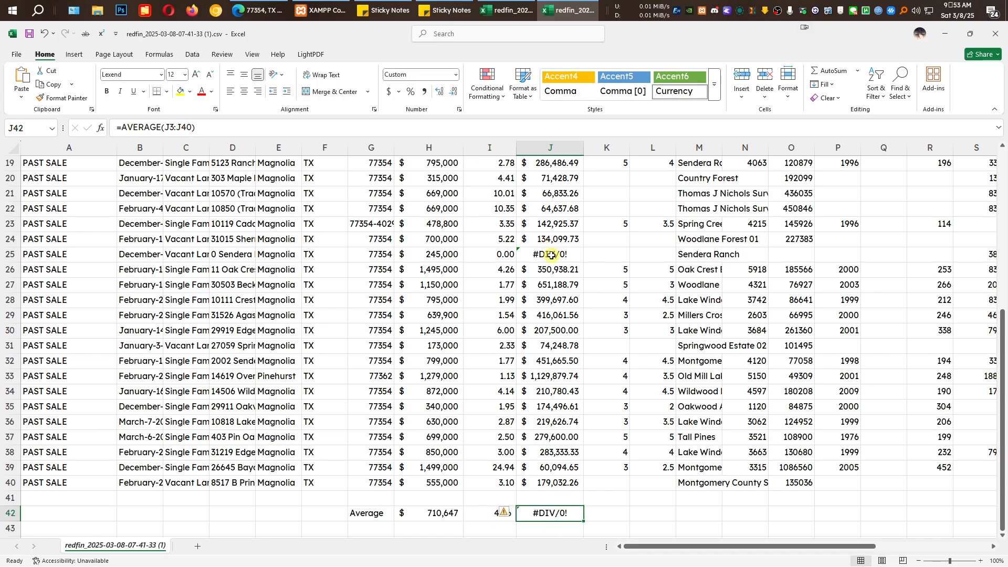
right_click(10, 256)
click(53, 378)
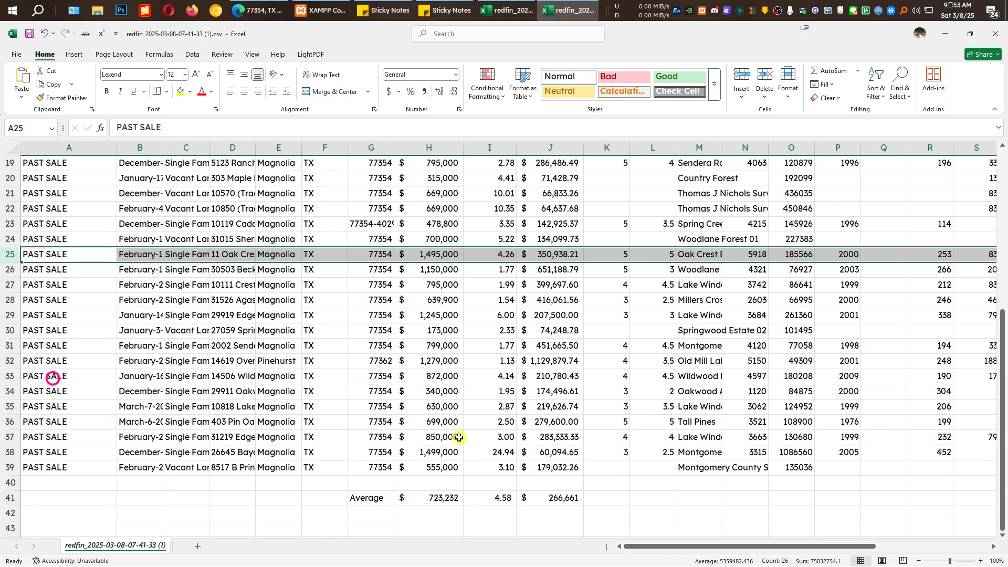
click(551, 498)
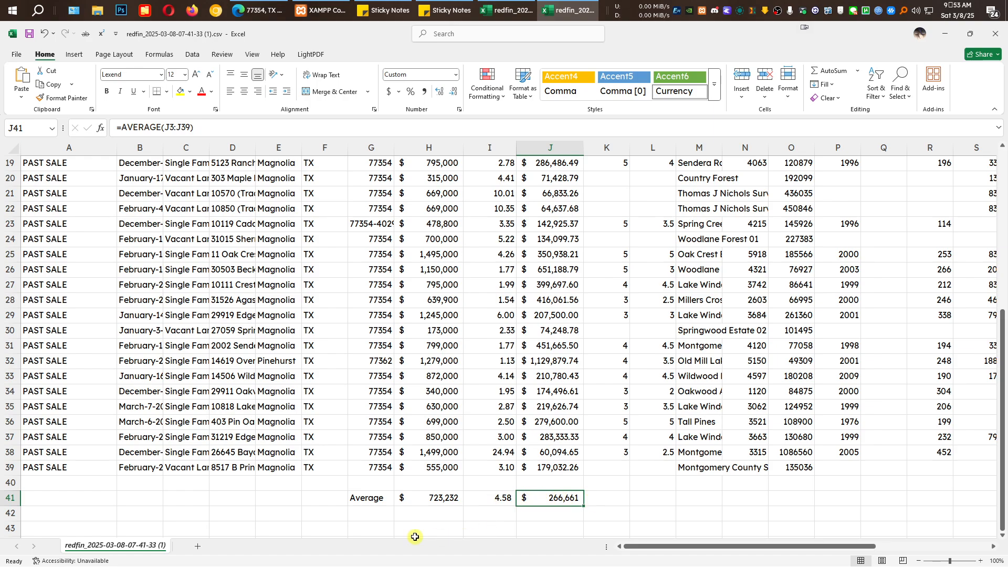
Enter the label Median in G42 and the formula =MEDIAN(H3:H39) in H42.
click(375, 517)
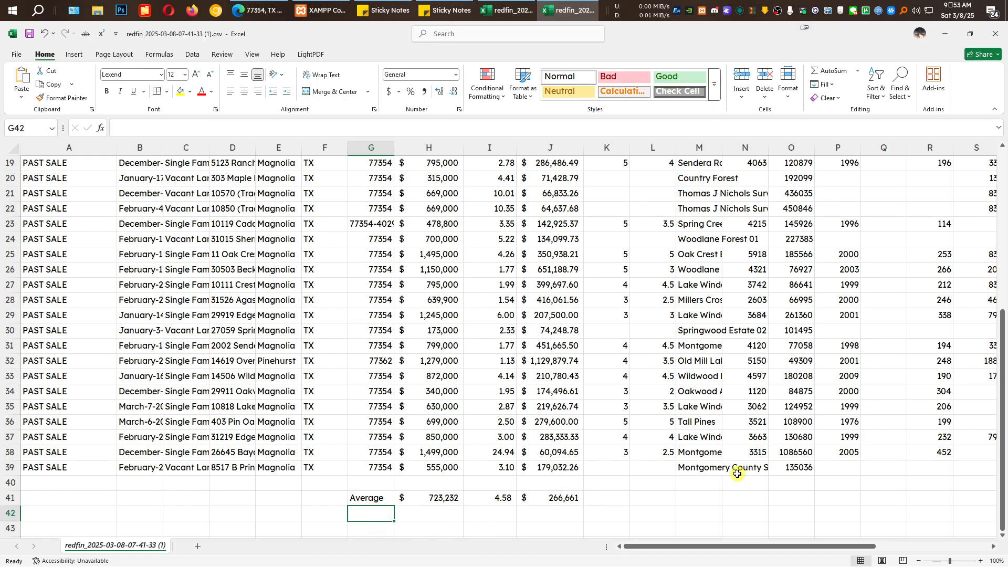
text(Median)
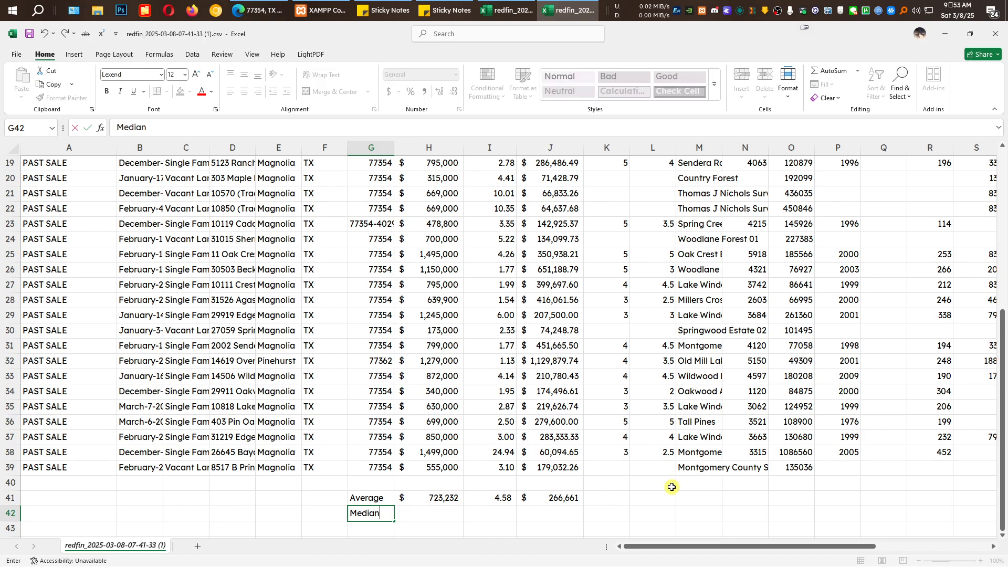
key(Tab)
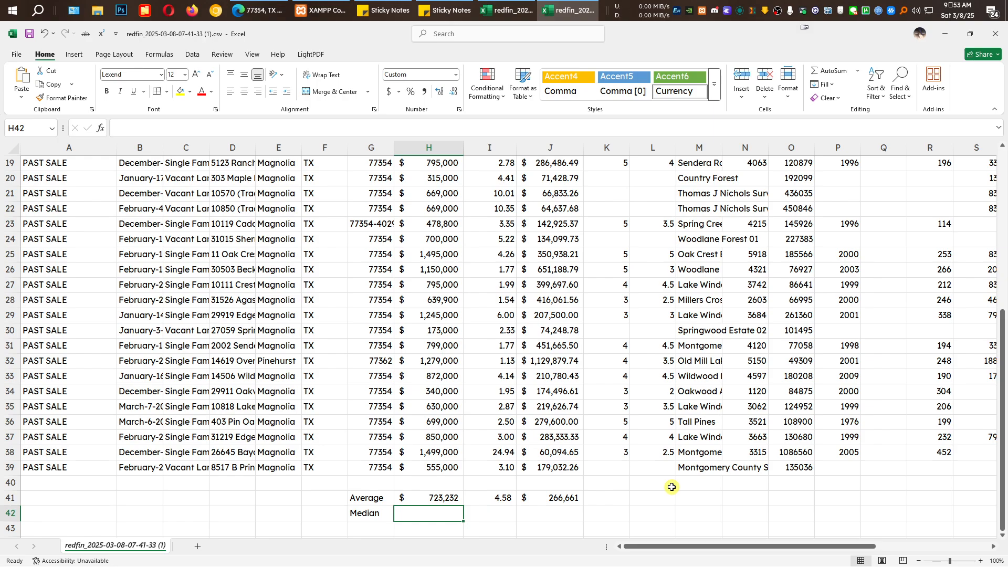
text(=medi)
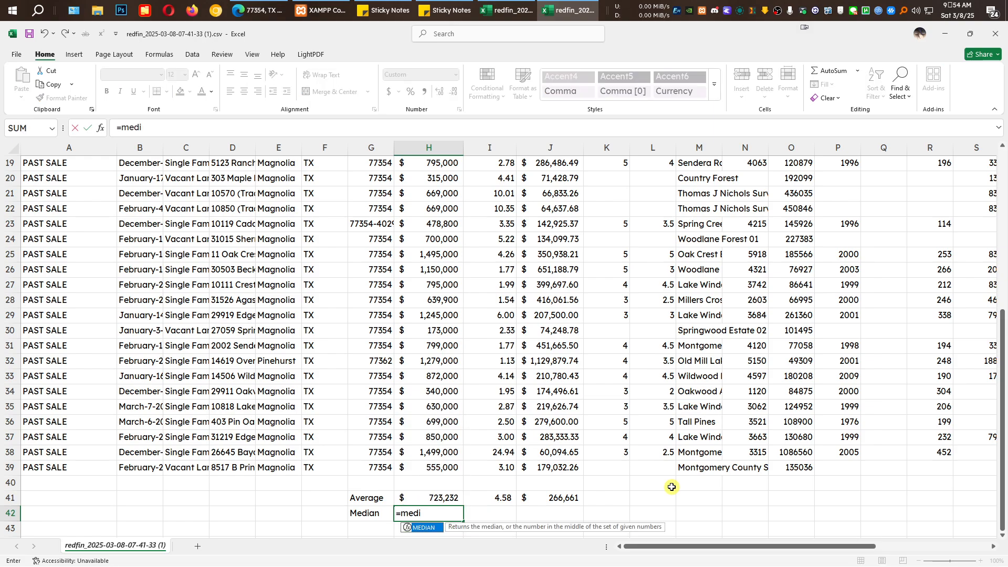
text(an()
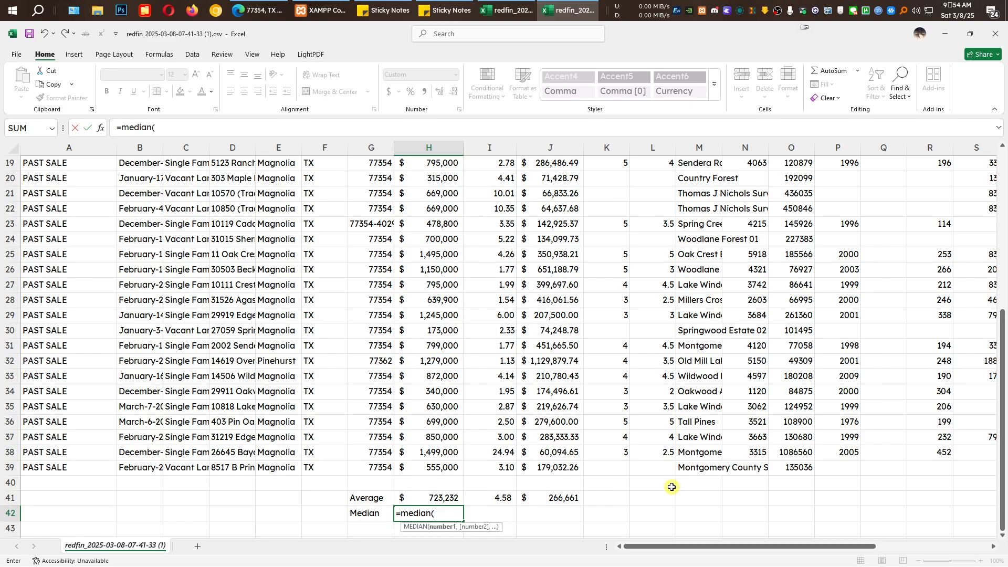
drag(439, 470, 406, 180)
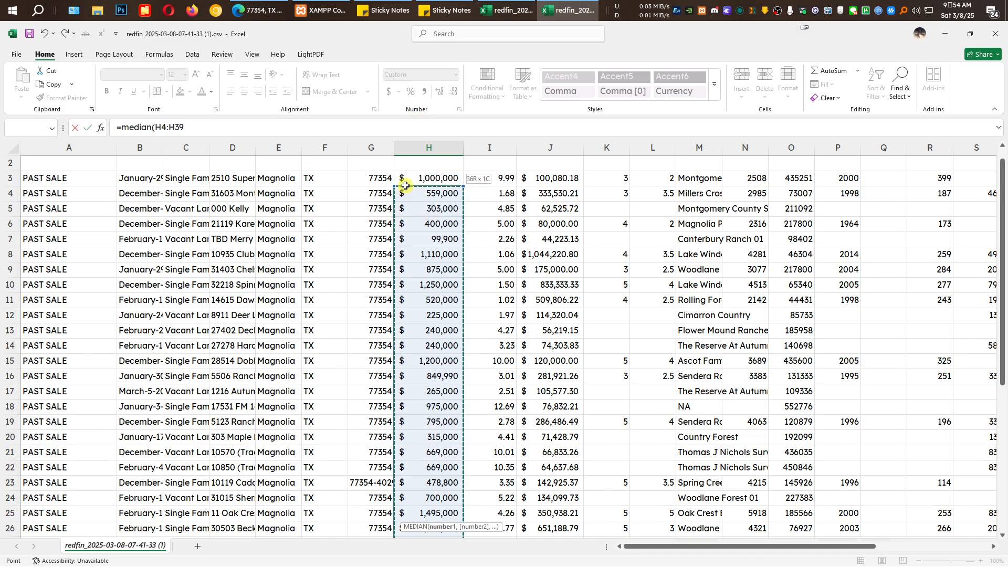
key(Return)
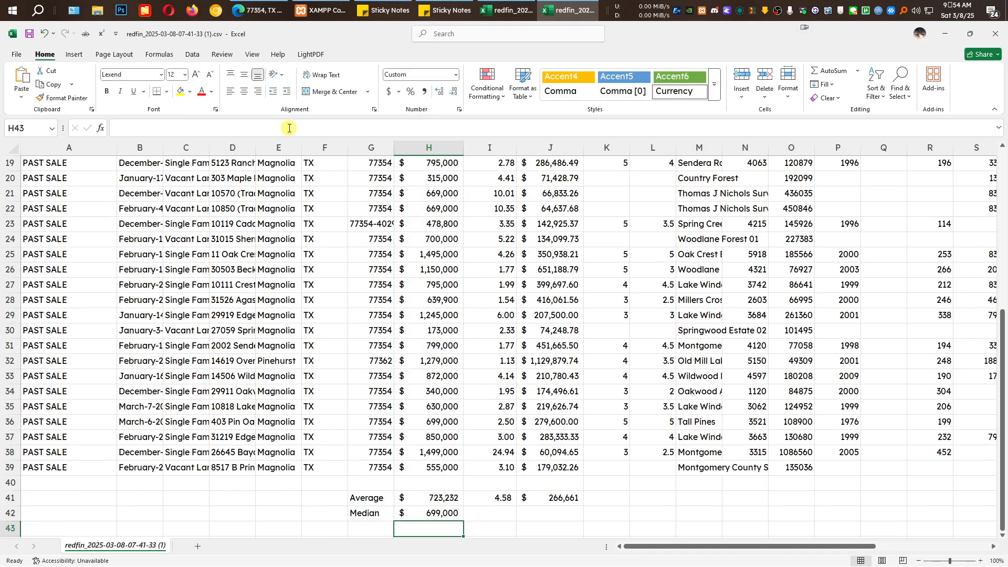
Fill the median formula from H42 across to J42 and apply the comma number format to the Acres median in I42.
click(460, 517)
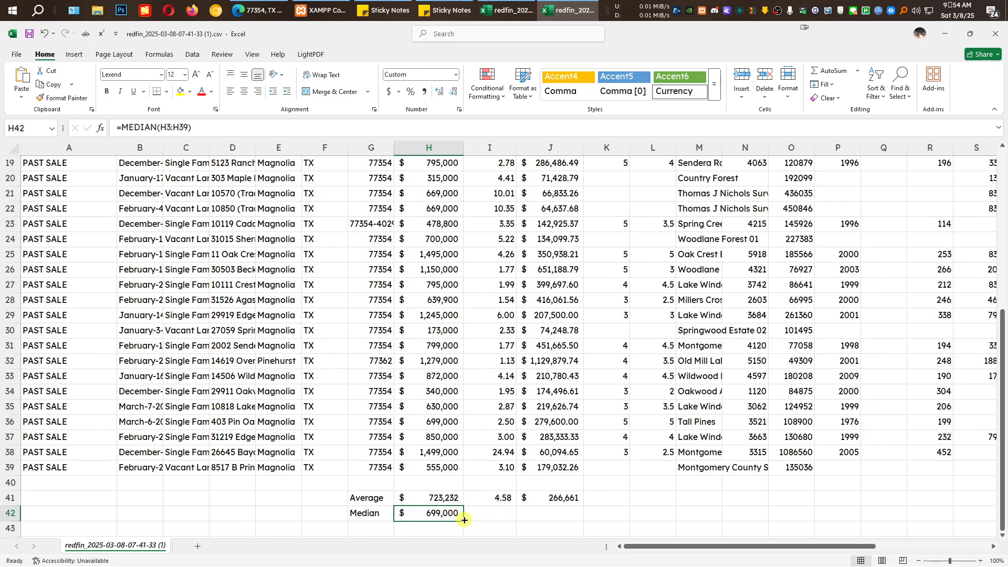
drag(464, 519, 575, 518)
click(487, 513)
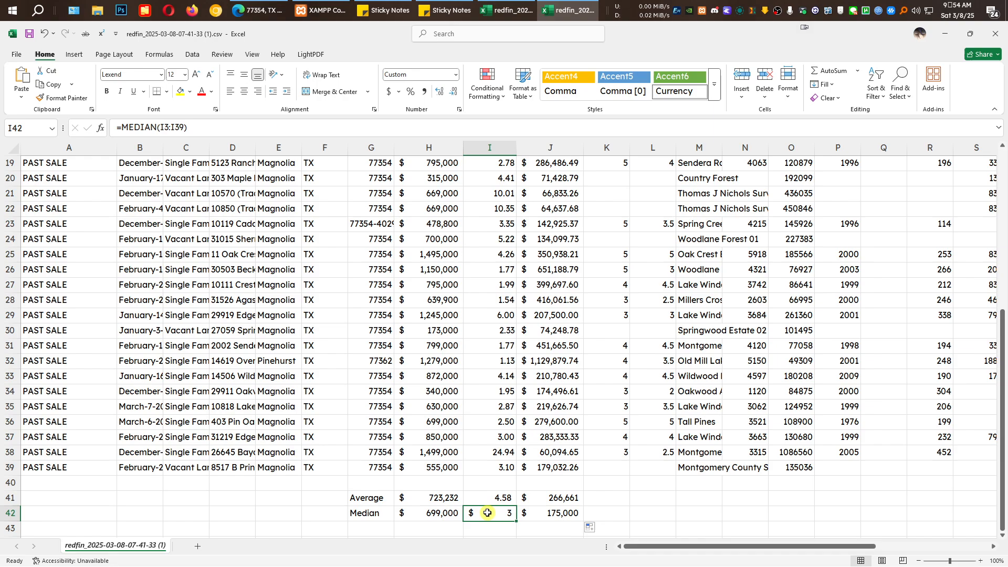
click(425, 93)
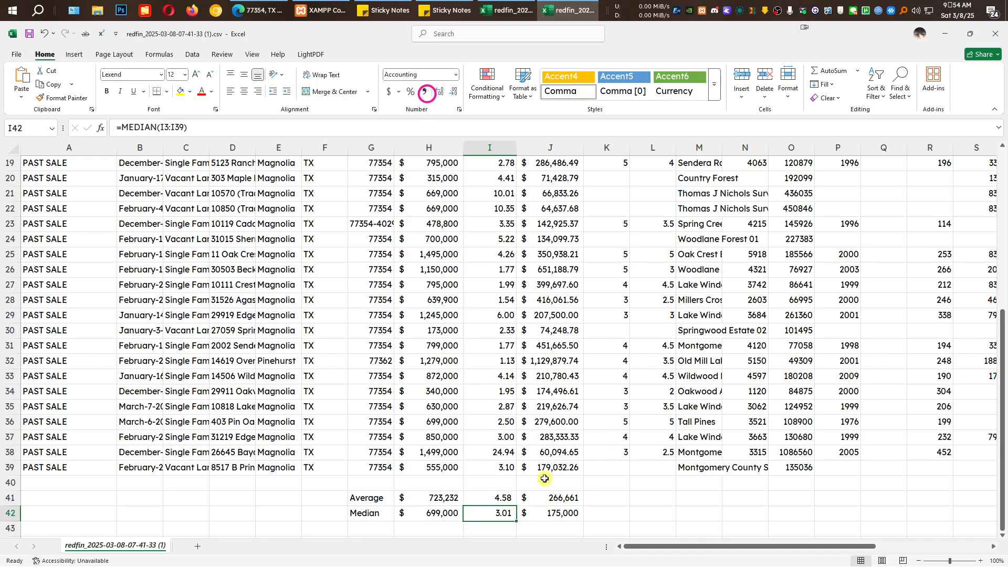
click(649, 514)
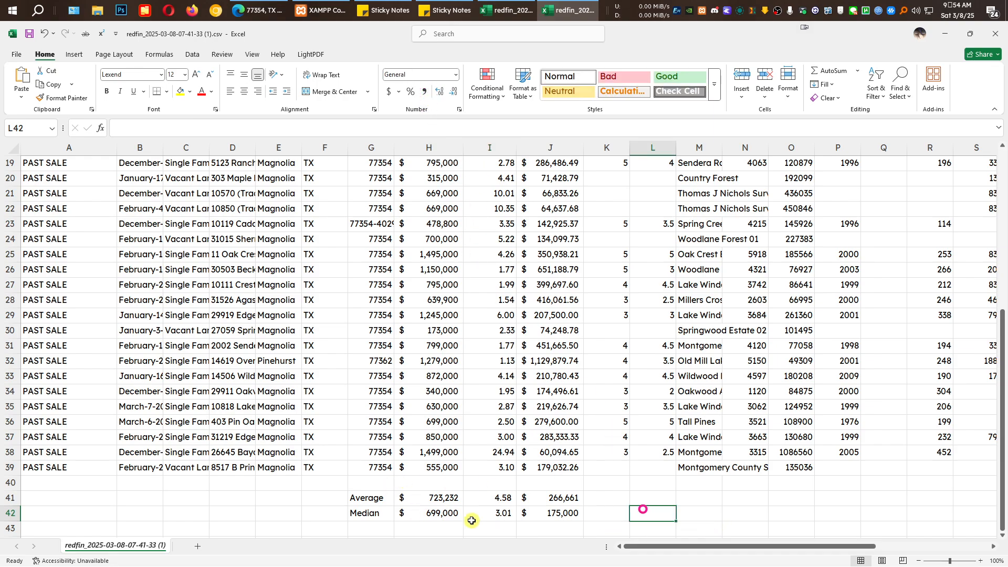
Review the average and median price, acreage and price per acre against the sold listings above them.
scroll(477, 333, up, 5)
scroll(478, 333, down, 7)
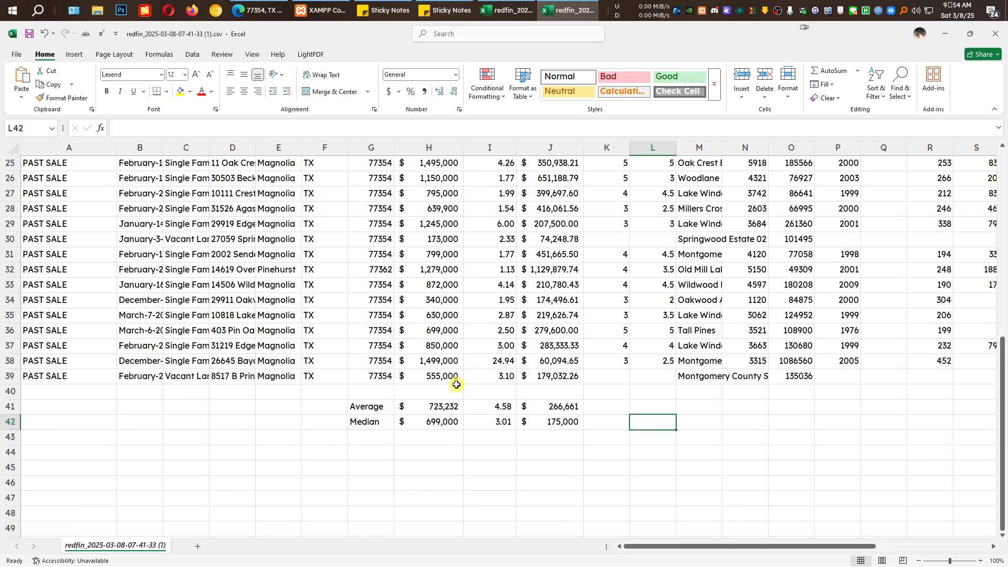
scroll(494, 331, up, 4)
scroll(493, 331, up, 2)
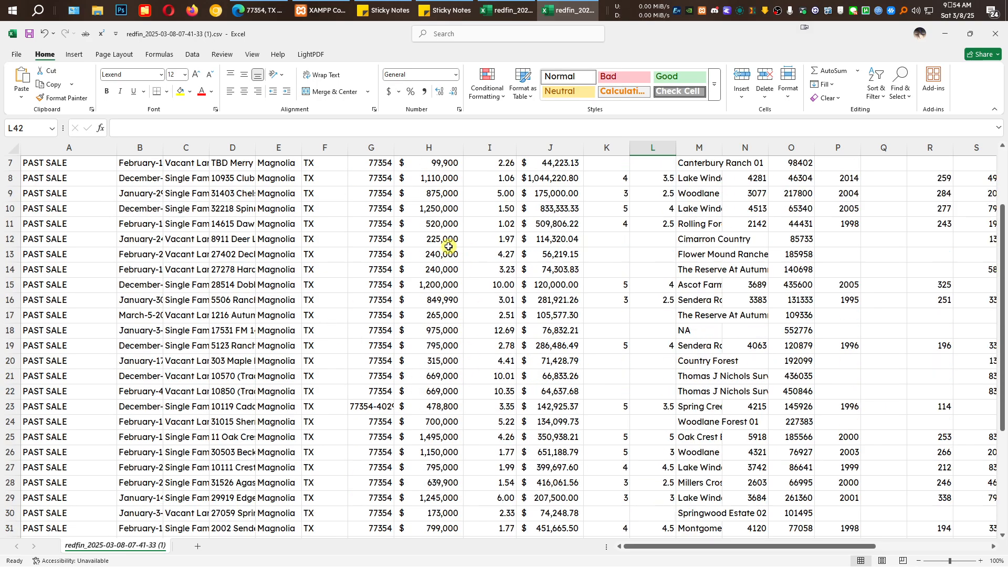
scroll(470, 300, down, 5)
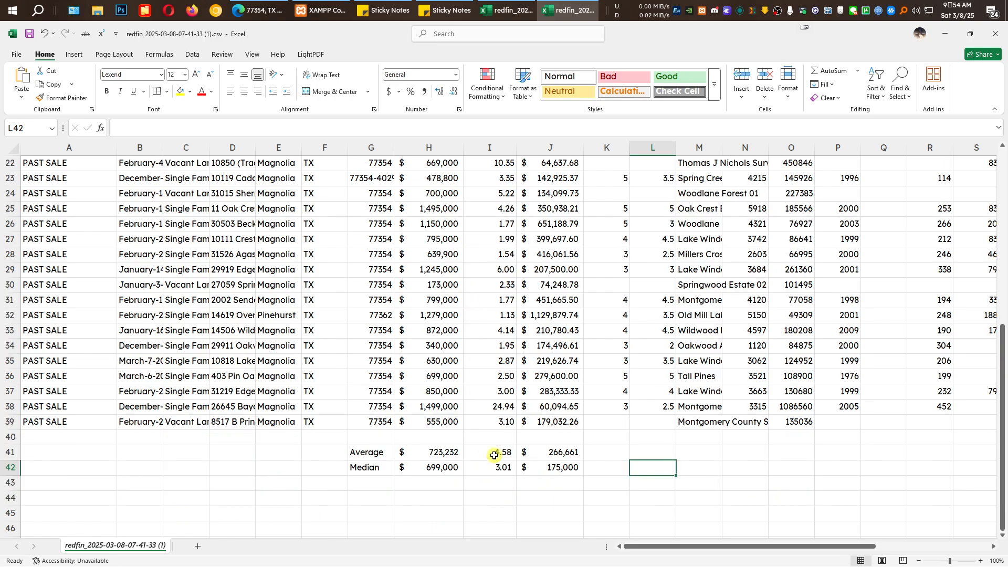
click(558, 453)
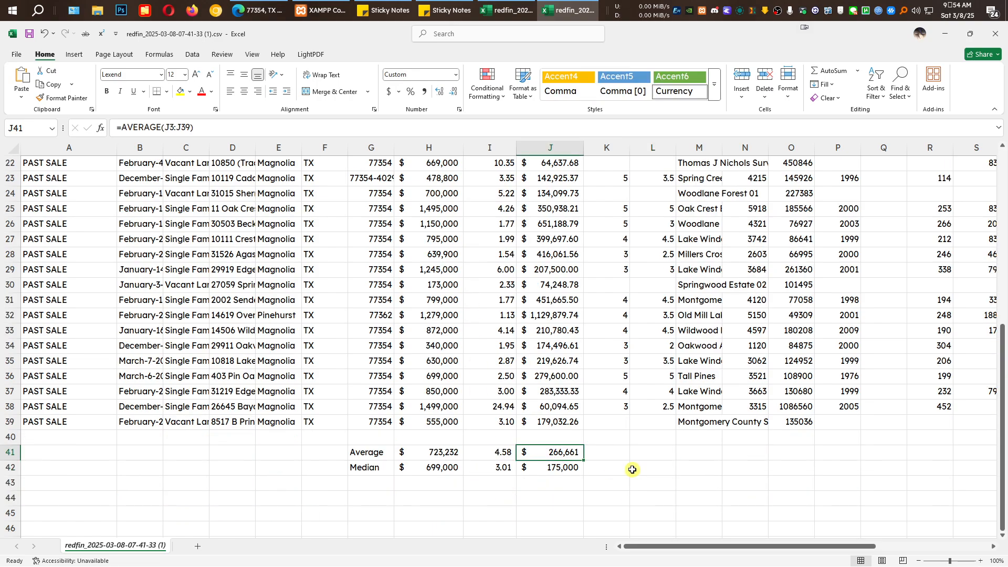
click(428, 469)
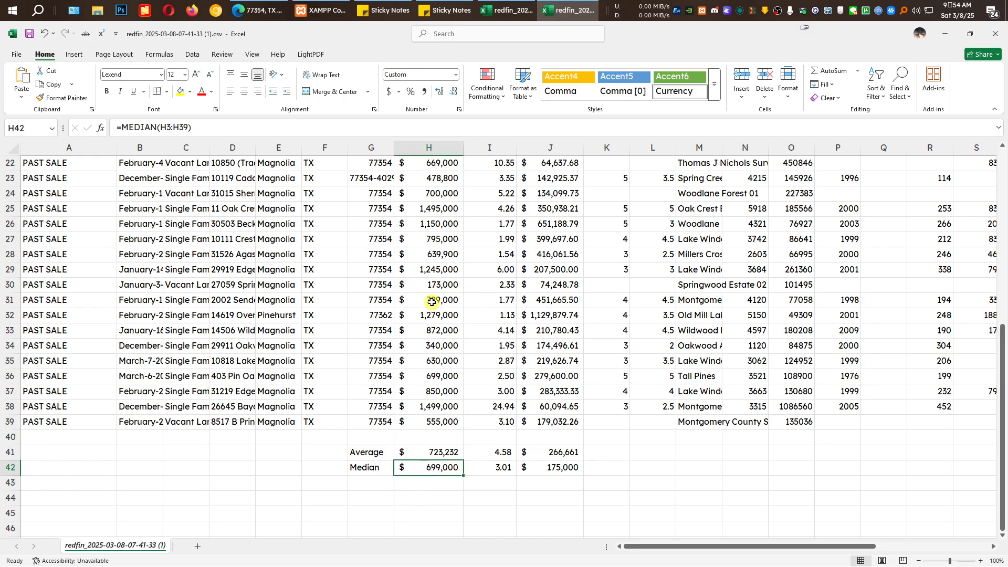
click(485, 473)
click(436, 475)
click(493, 471)
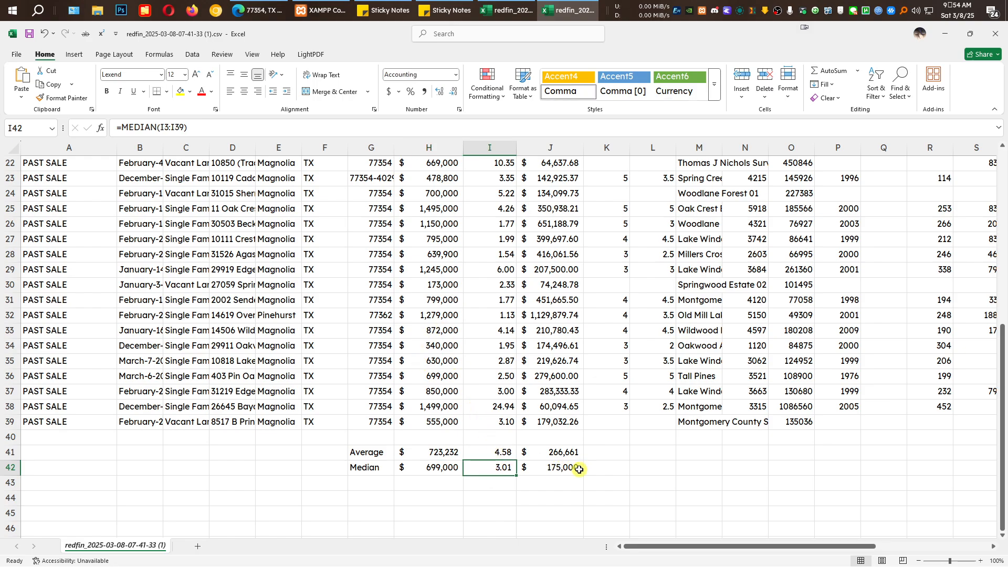
click(564, 471)
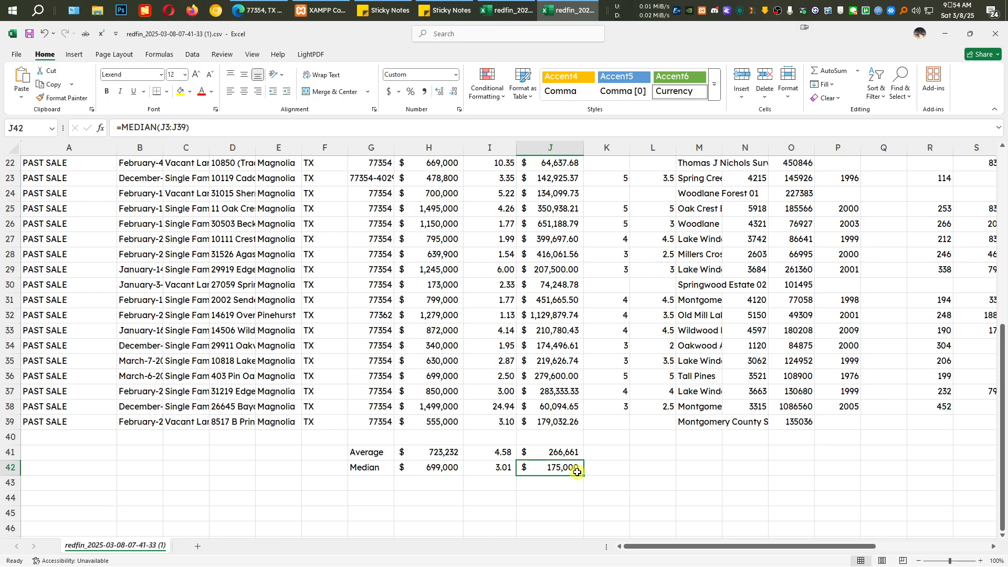
Sort the sold listings in rows 1 to 39 by $/Acre from smallest to largest, treating the first row as headers.
scroll(600, 472, up, 7)
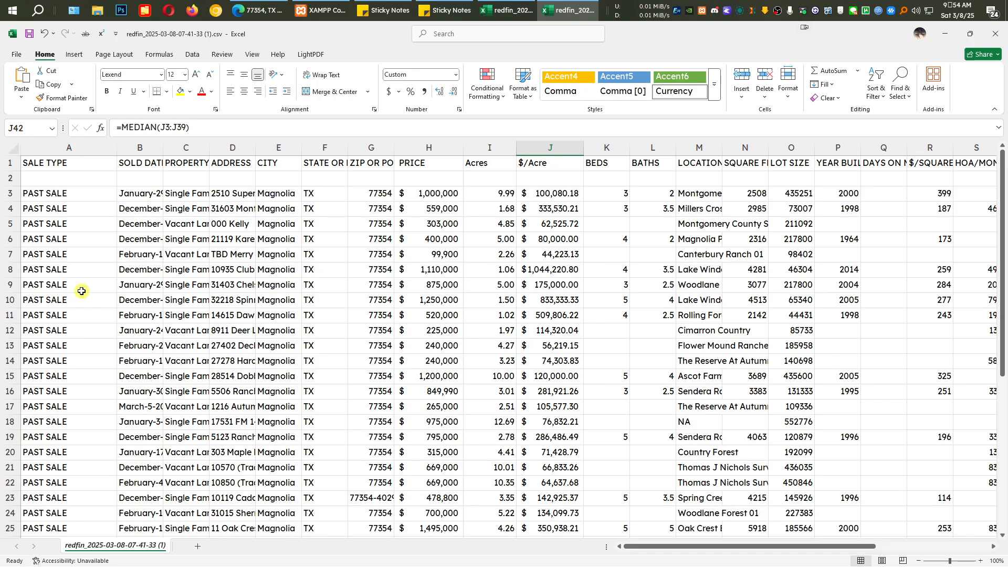
click(11, 157)
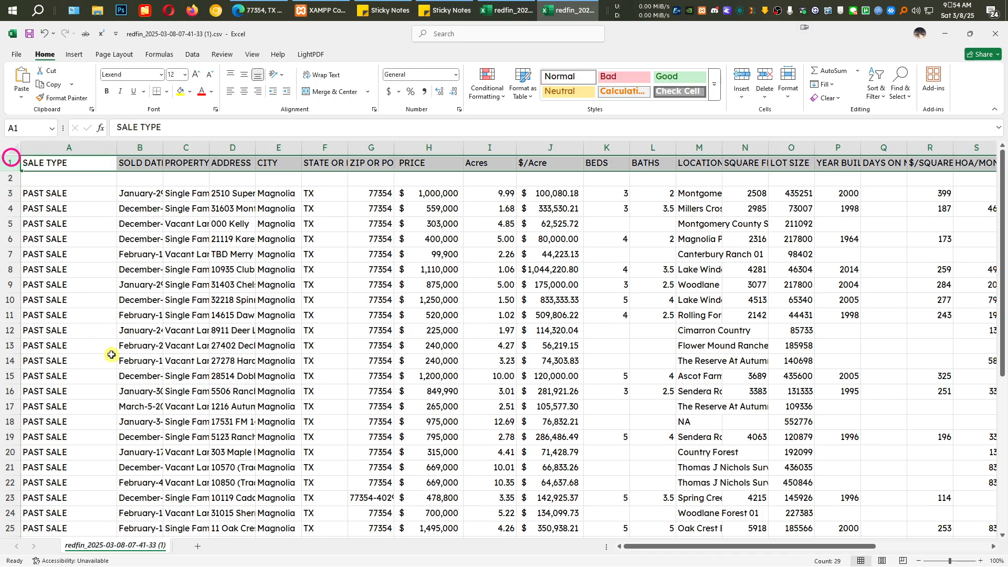
scroll(101, 341, down, 7)
shift+click(6, 423)
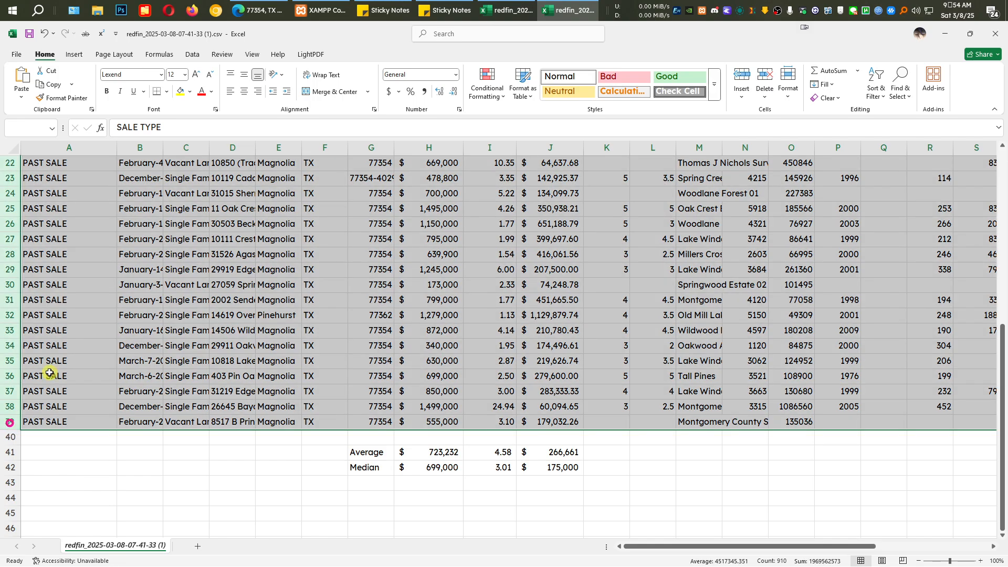
scroll(289, 294, up, 7)
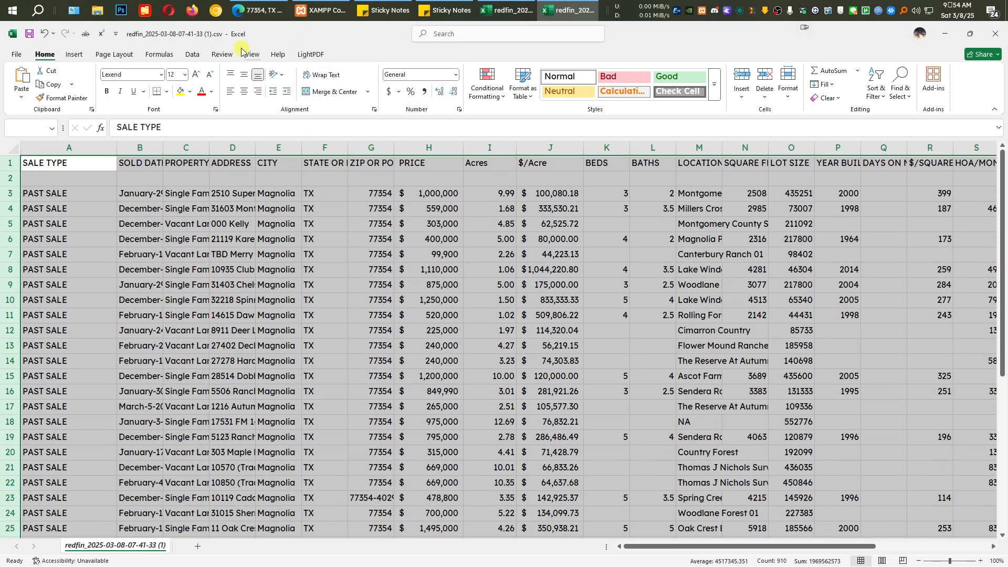
click(191, 54)
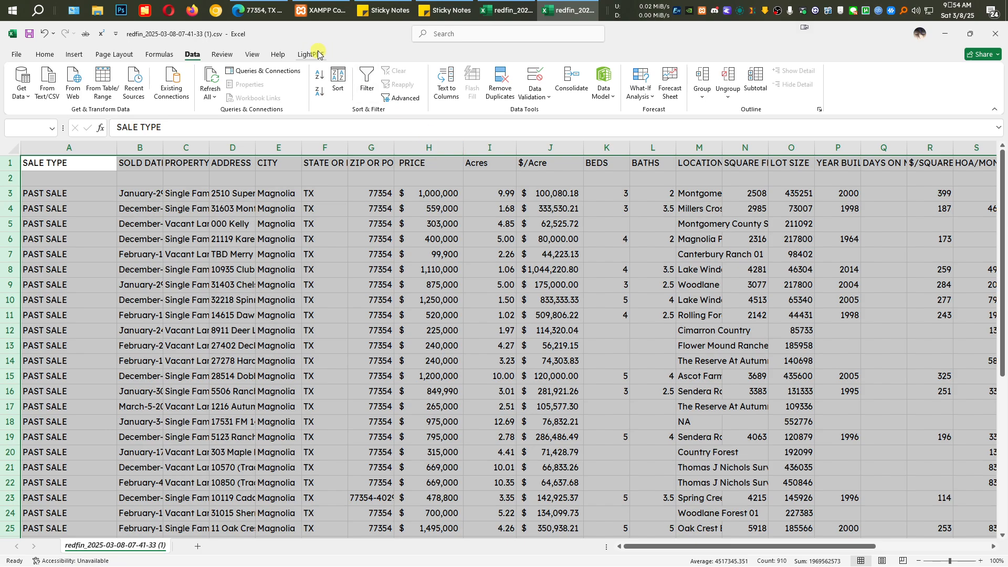
click(345, 83)
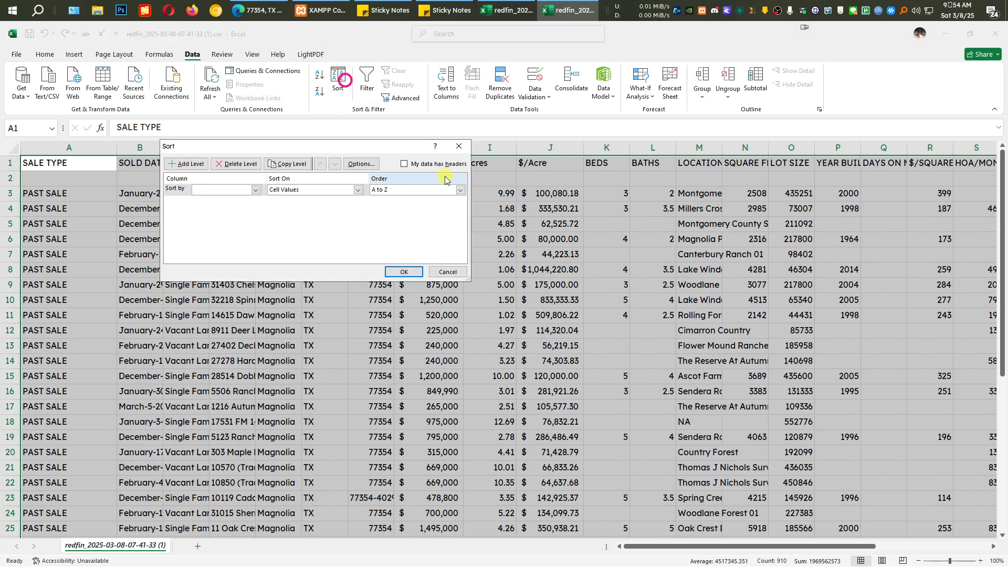
click(405, 166)
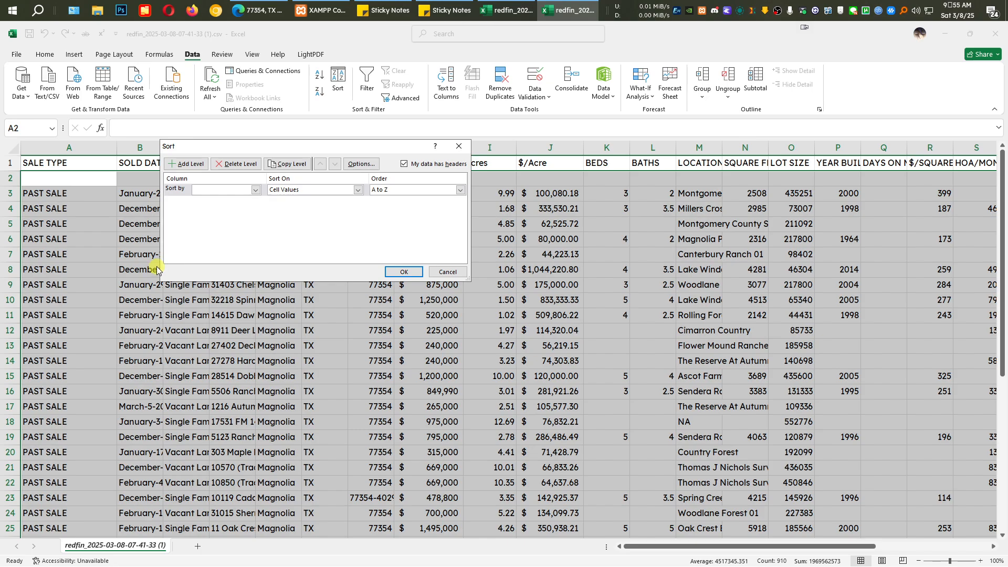
click(256, 191)
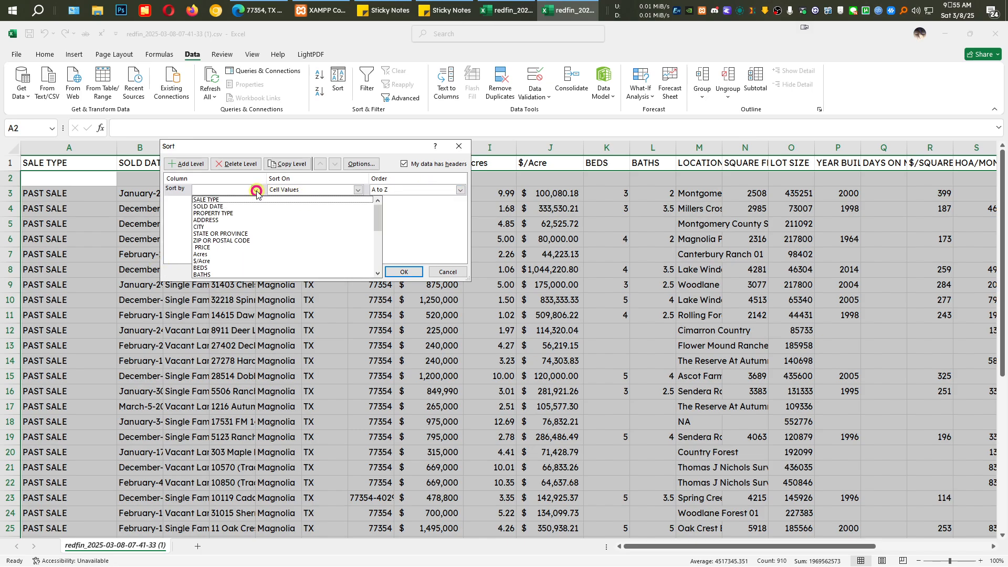
click(263, 261)
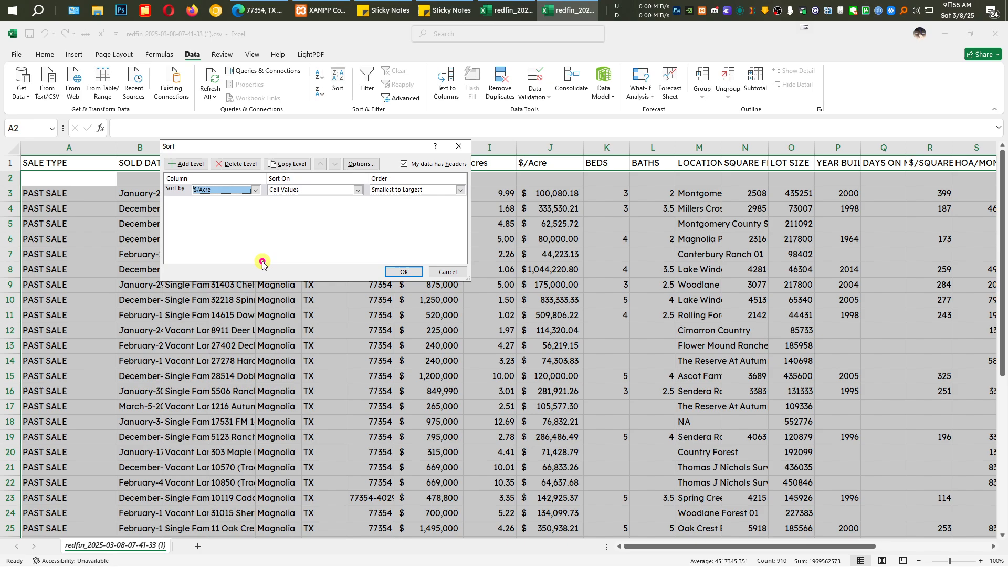
click(403, 273)
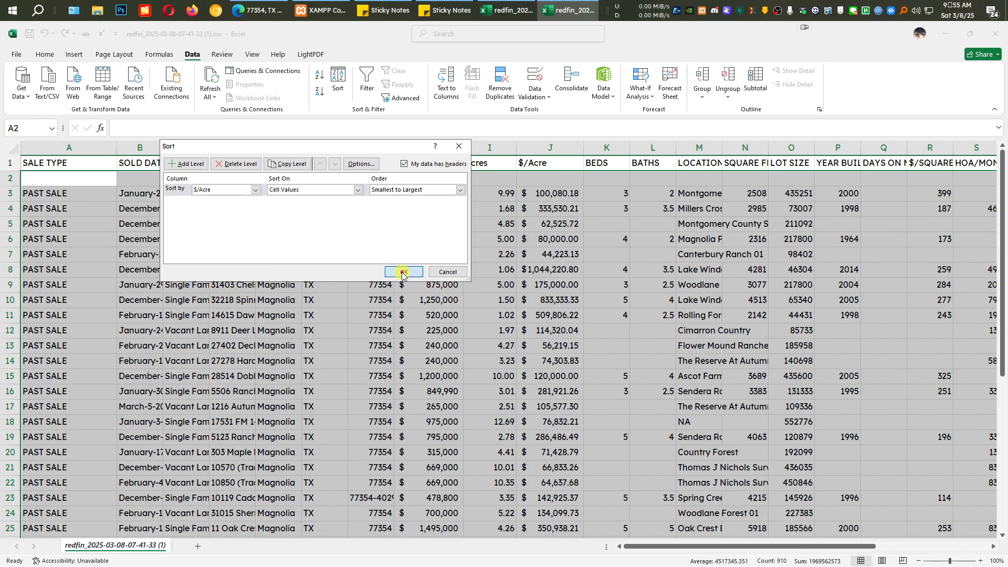
click(677, 344)
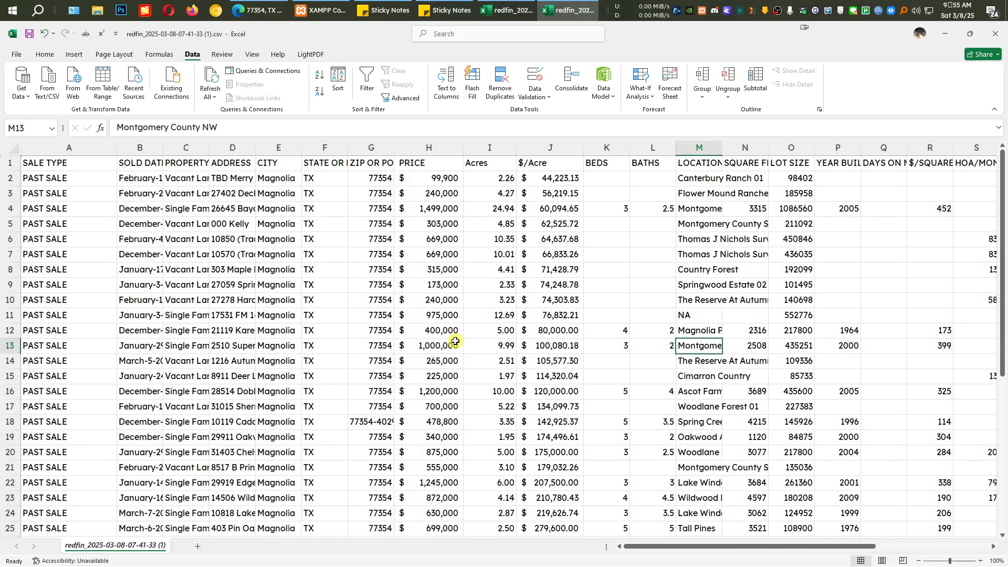
Review the sorted sold listings by price per acre, down to the average and median rows.
scroll(581, 268, down, 1)
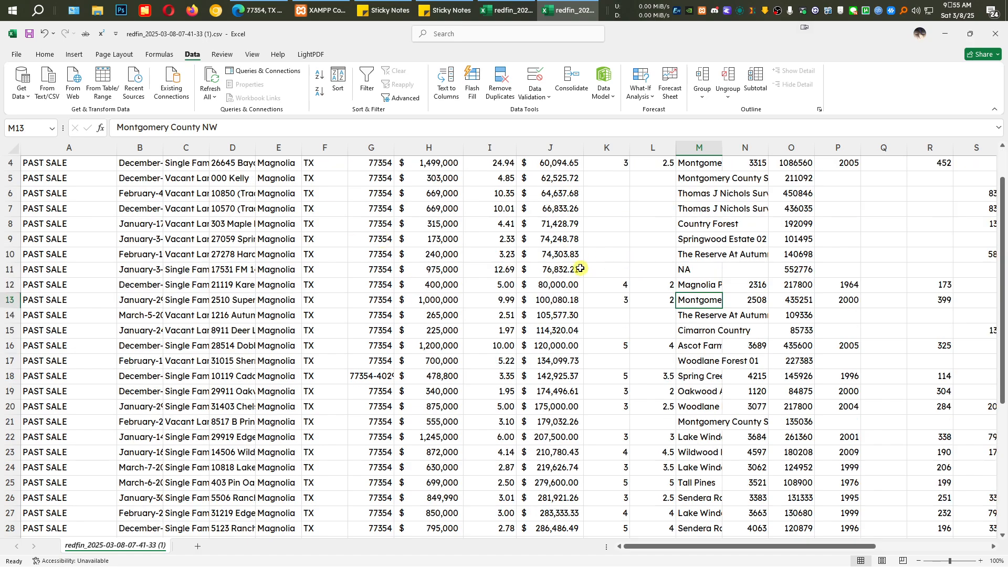
scroll(557, 336, up, 1)
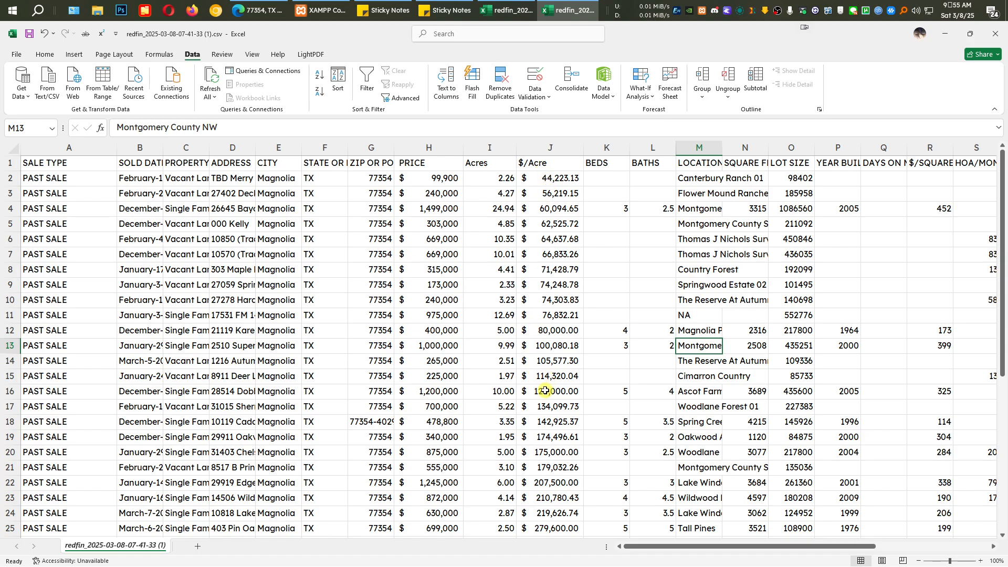
scroll(544, 396, down, 2)
scroll(572, 359, up, 2)
scroll(392, 349, down, 6)
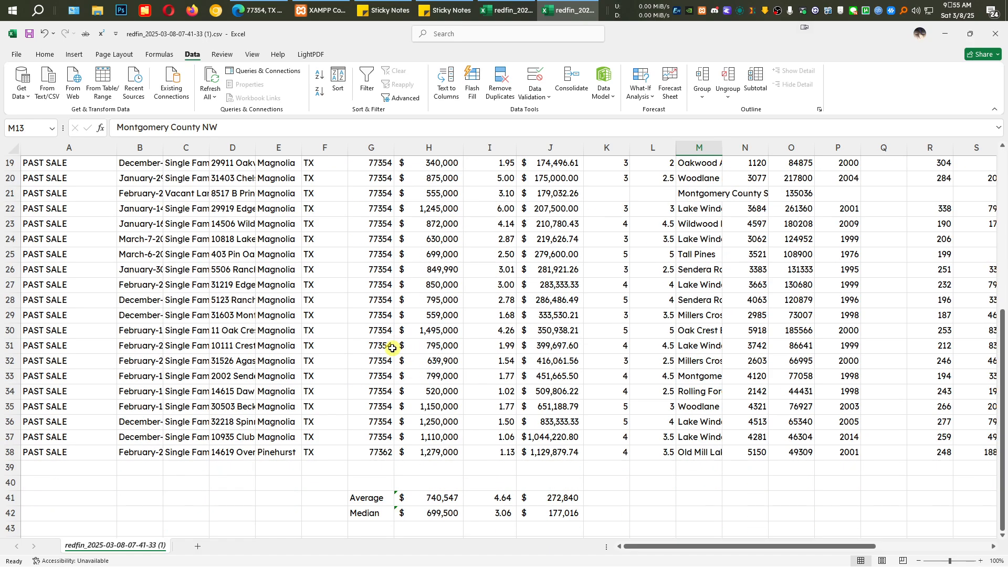
scroll(386, 336, up, 6)
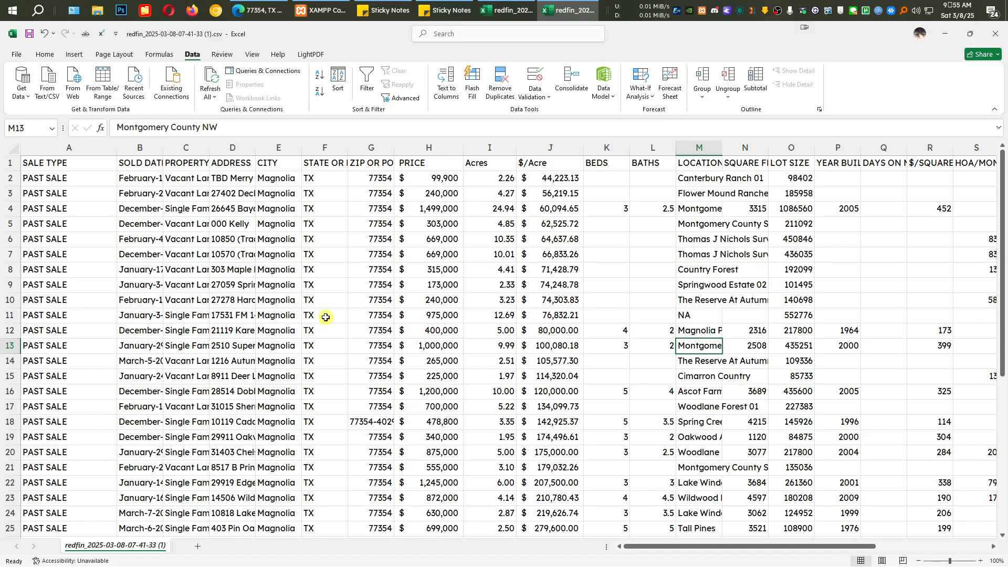
click(81, 184)
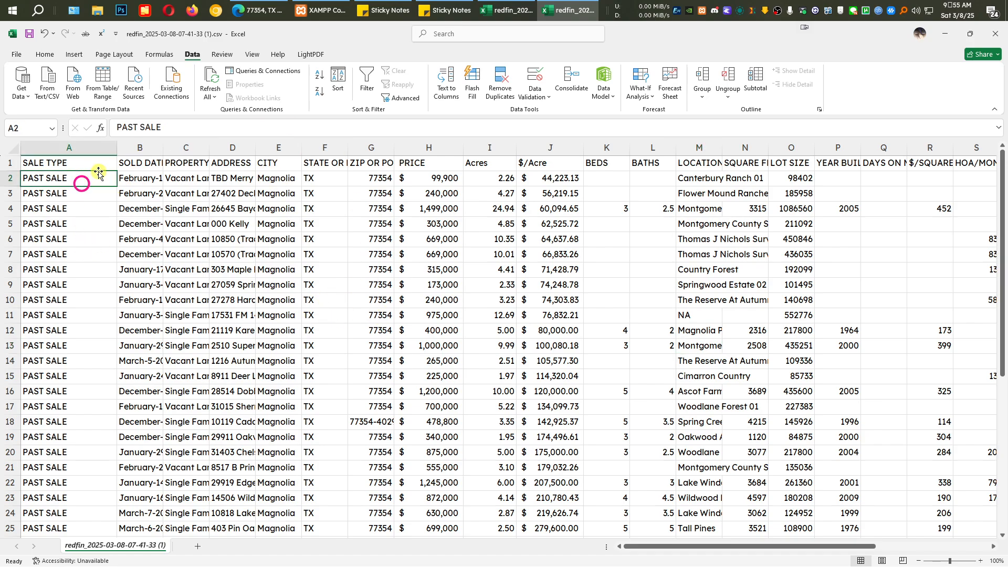
click(504, 11)
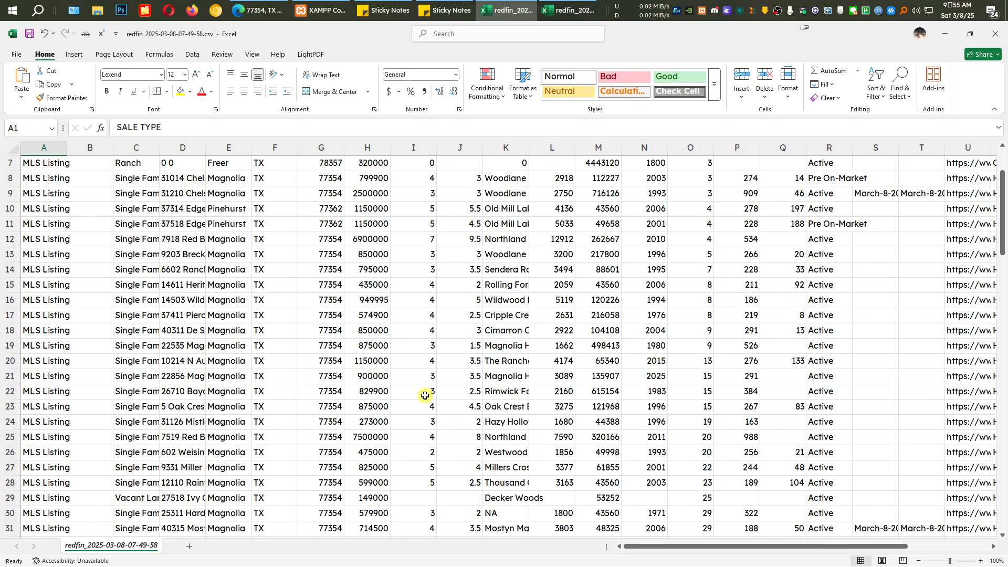
scroll(425, 395, down, 13)
scroll(437, 387, down, 9)
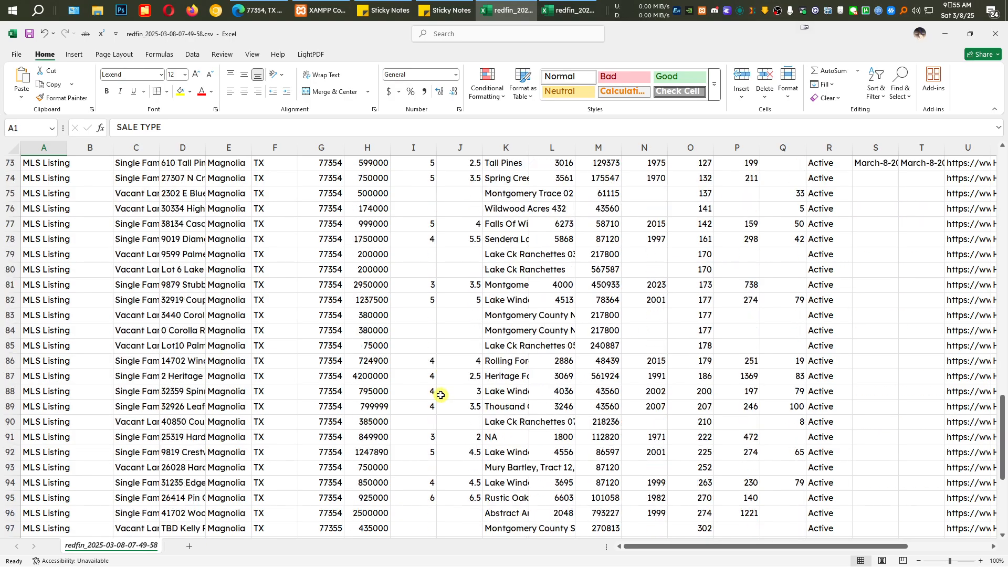
scroll(440, 395, down, 12)
scroll(441, 399, up, 16)
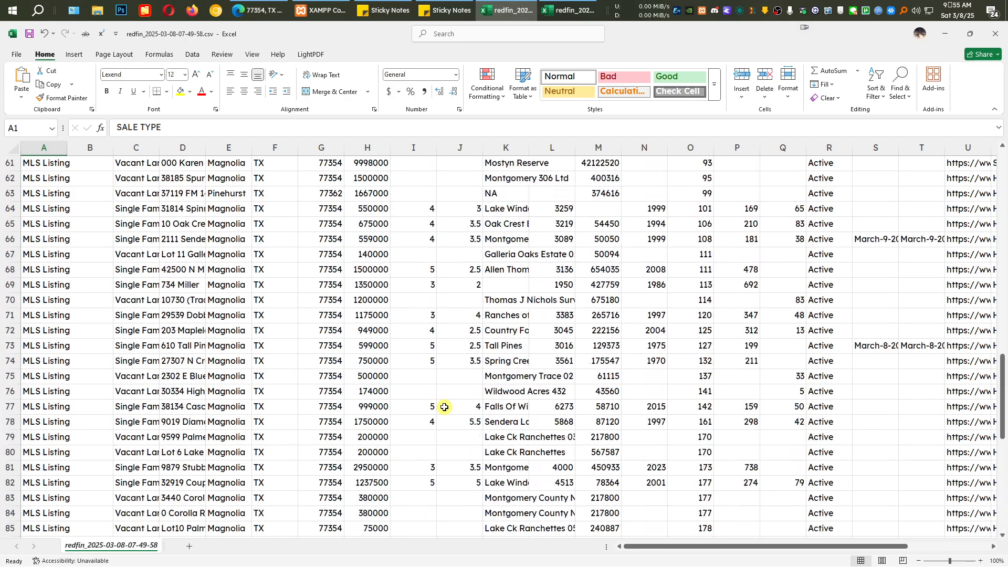
scroll(445, 408, up, 20)
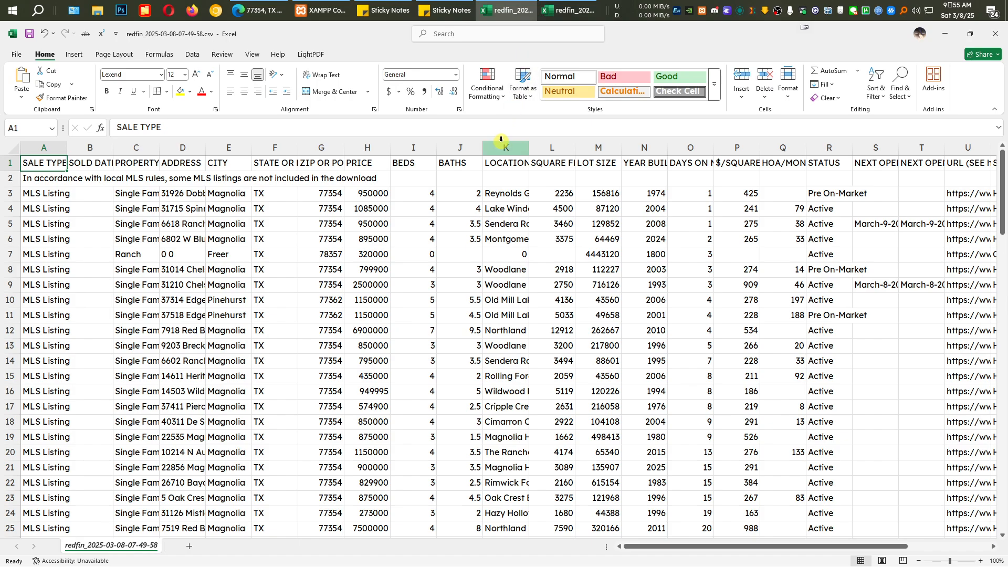
drag(503, 145, 549, 152)
right_click(548, 151)
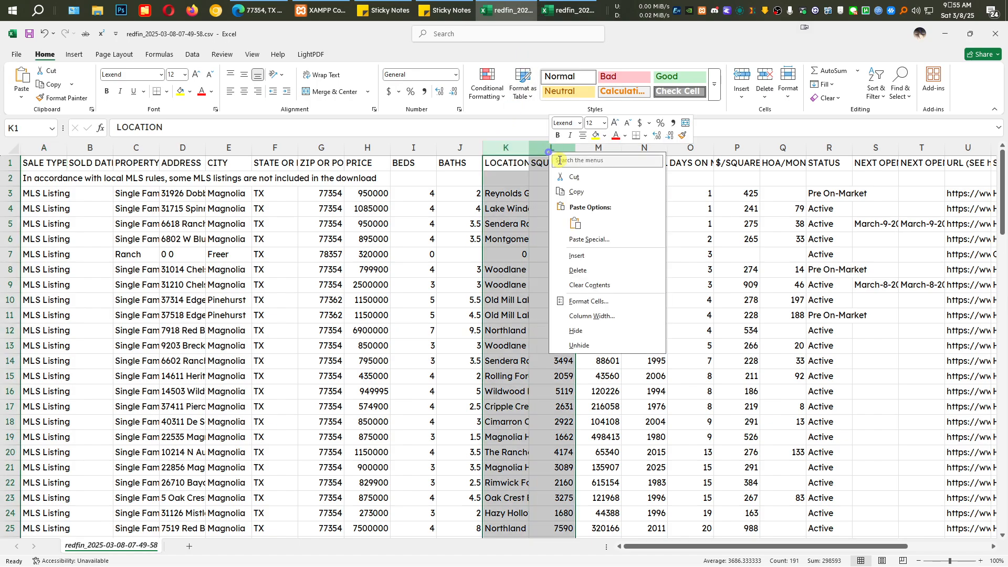
click(602, 255)
Enter the headers Acres in K1 and $/Acre in L1.
click(518, 164)
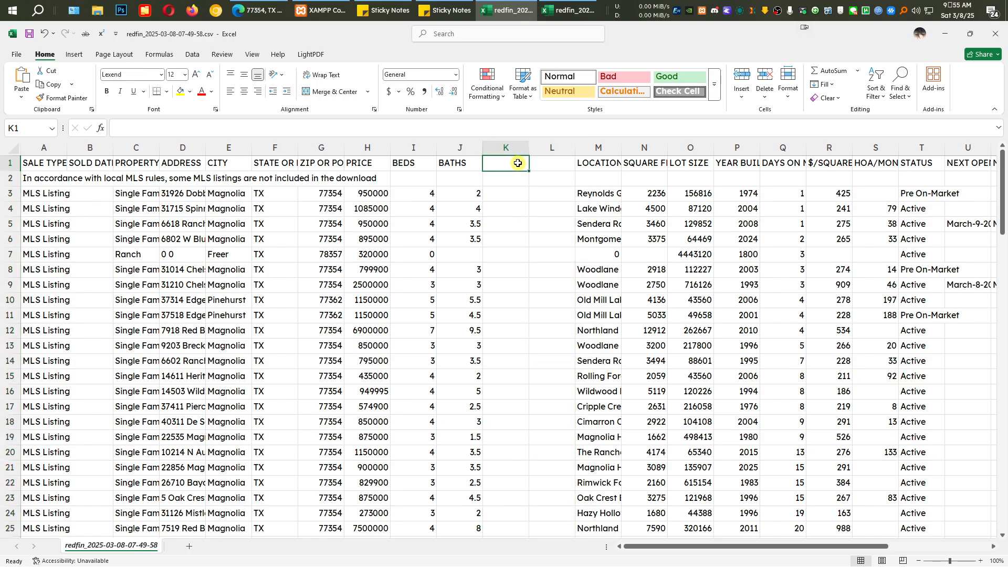
text(Acres)
key(Tab)
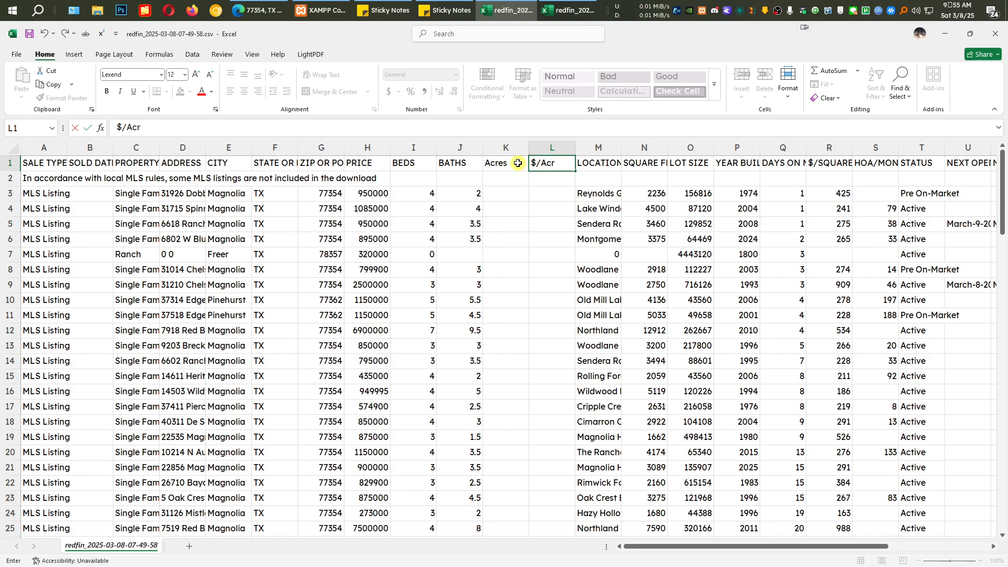
key(Return)
Enter the acreage formula =O3/43560 in K3, converting the first listing's lot size to acres.
click(515, 192)
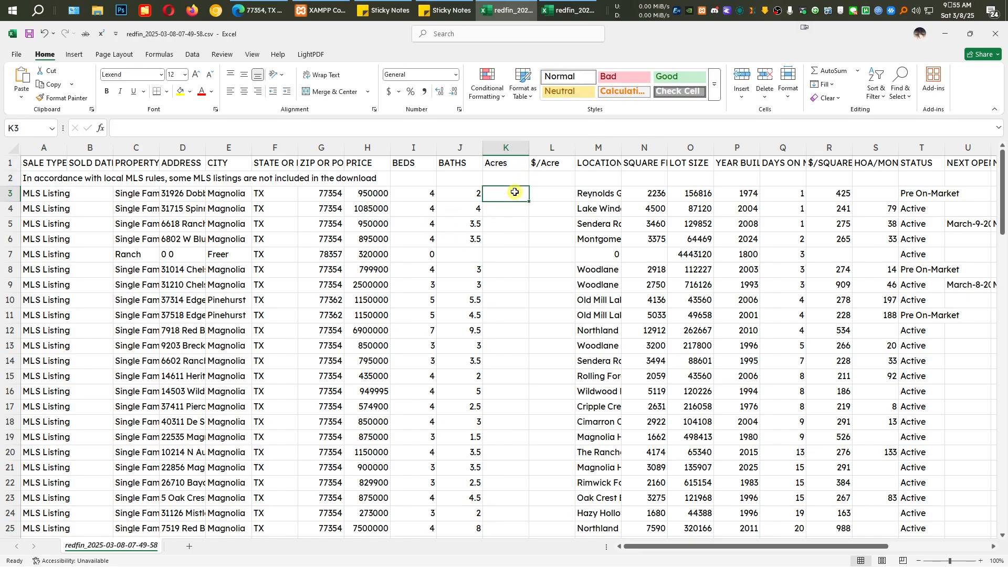
text(=)
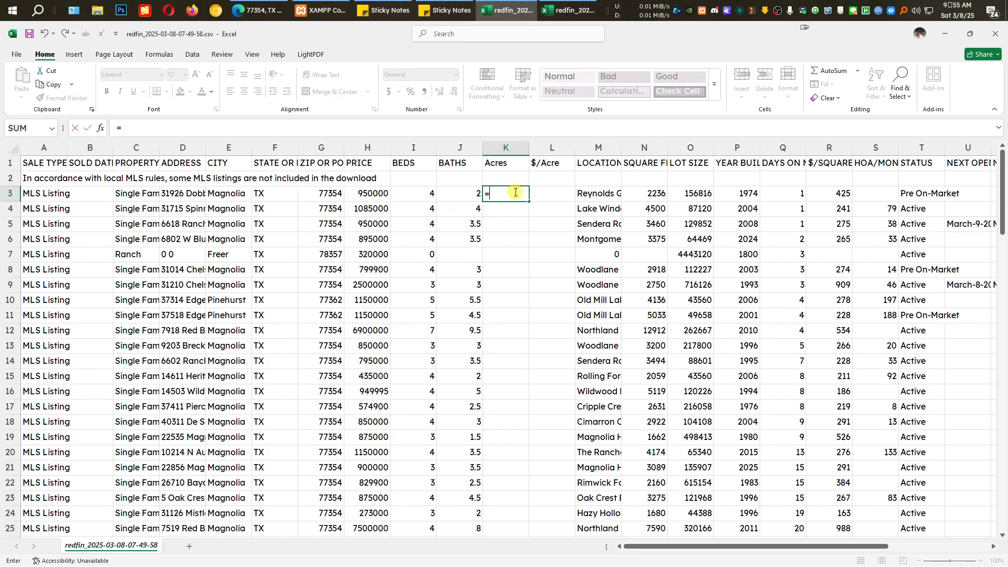
click(696, 195)
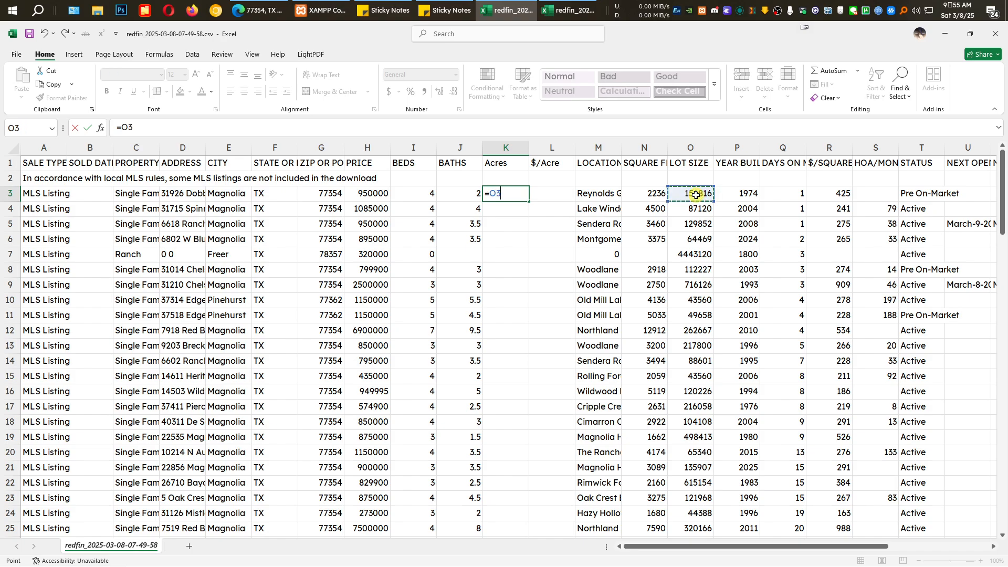
text(/43560)
key(Return)
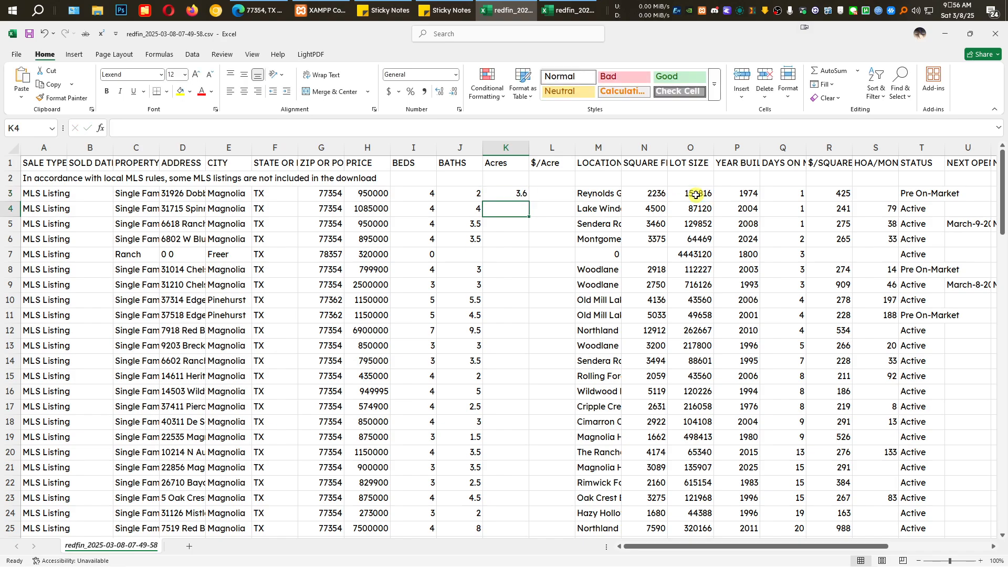
Apply the dollar accounting format with no decimals to the whole PRICE column.
click(367, 148)
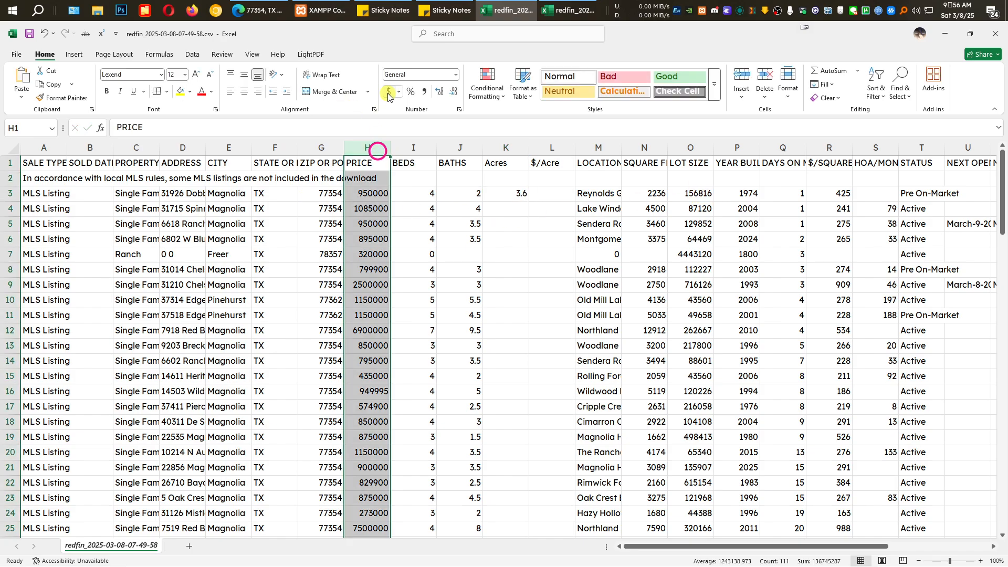
click(390, 92)
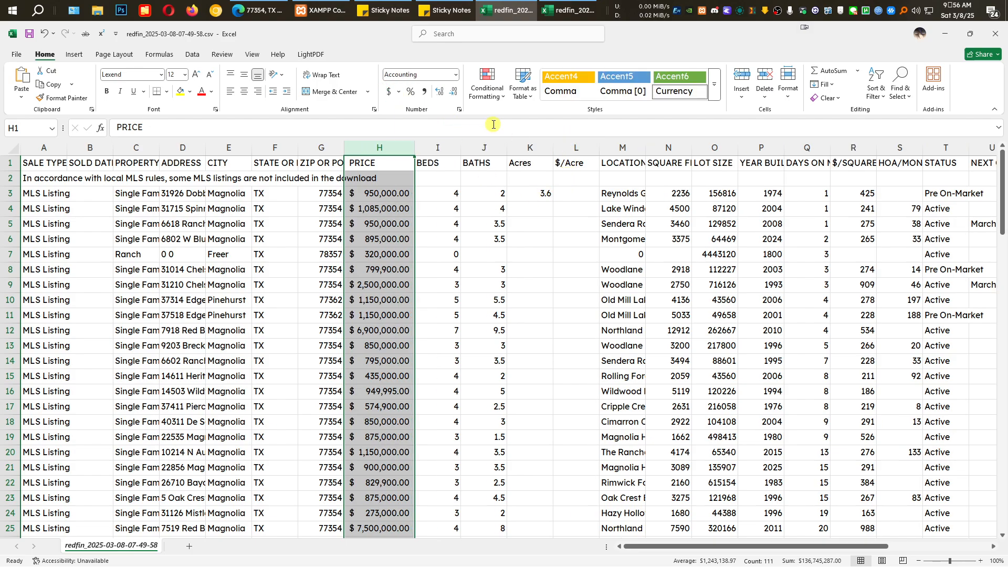
click(453, 91)
click(452, 91)
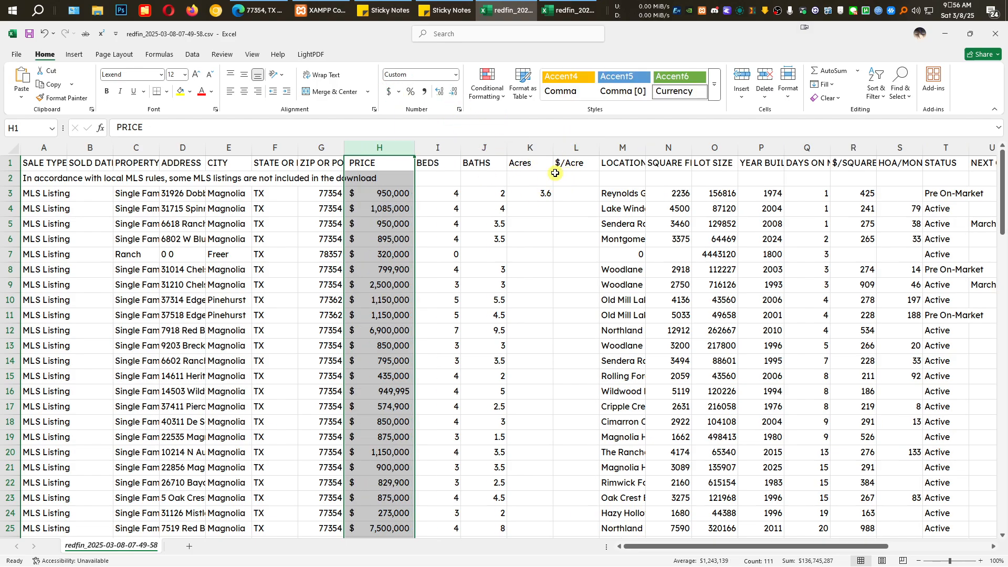
Enter the price-per-acre formula =H3/K3 in L3 and fill K3:L3 down through row 112.
click(573, 193)
text(=)
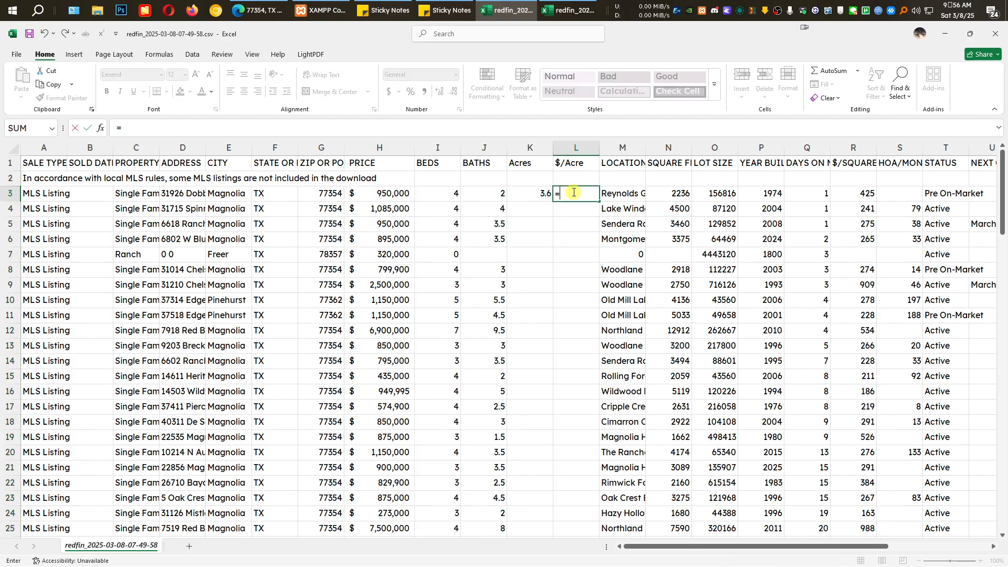
click(374, 197)
text(/)
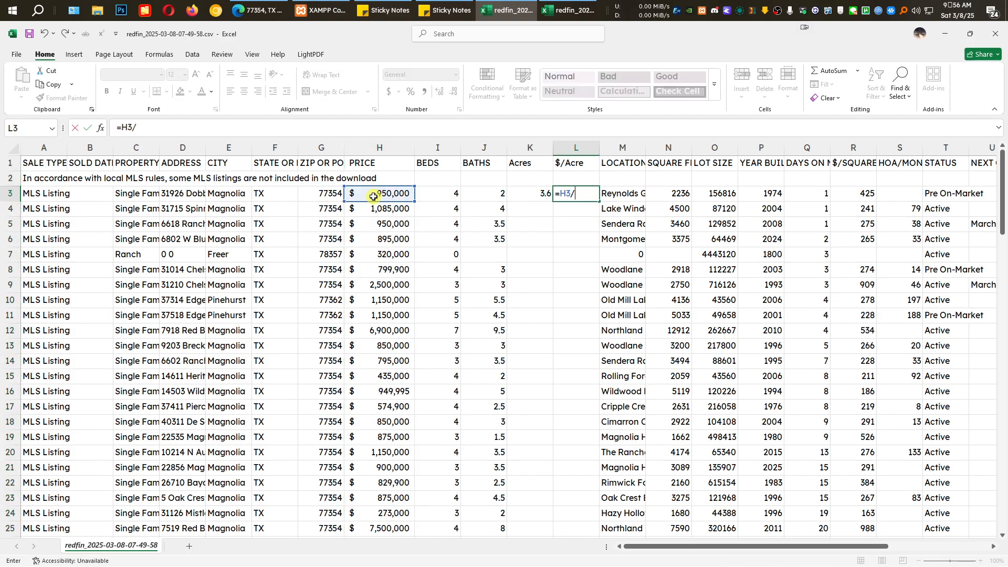
click(546, 192)
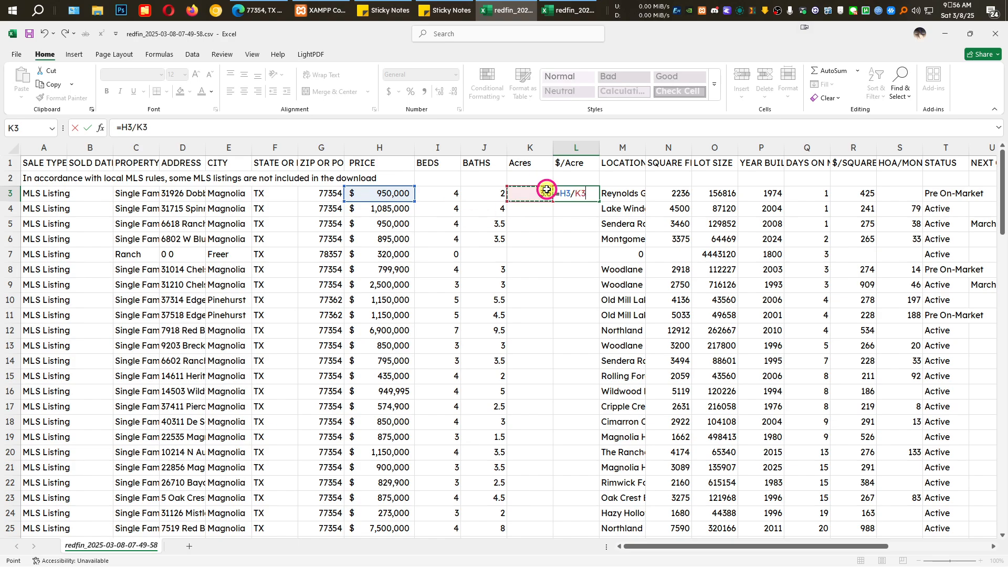
key(Return)
drag(541, 200, 583, 195)
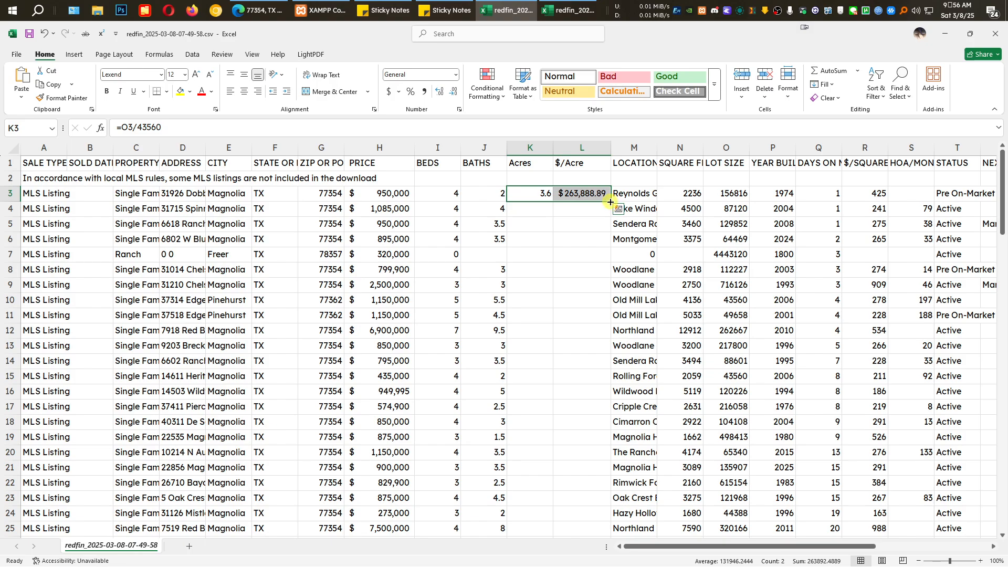
drag(610, 203, 592, 518)
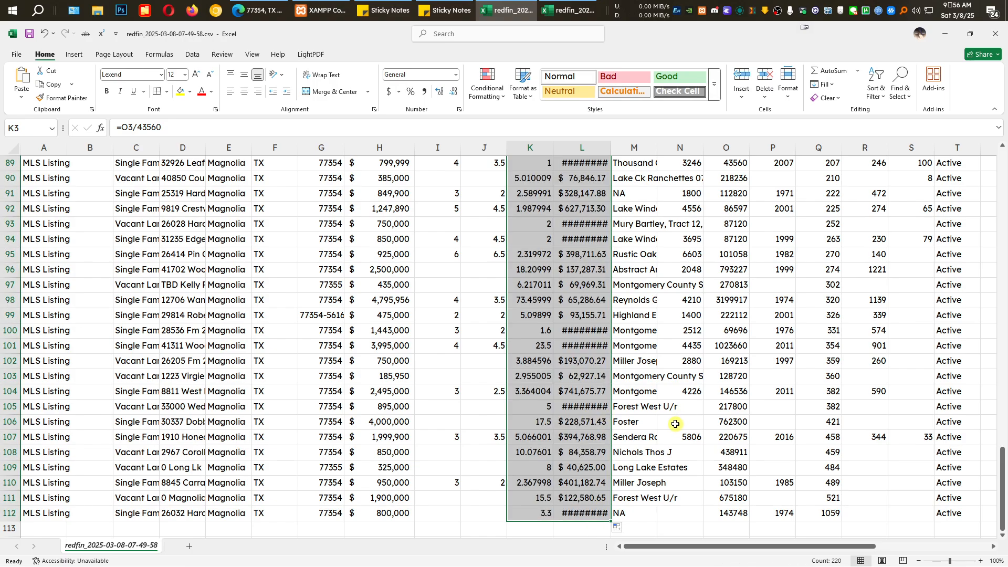
Autofit the width of the $/Acre column so its values display in full.
double_click(613, 147)
scroll(677, 345, down, 4)
scroll(662, 346, up, 8)
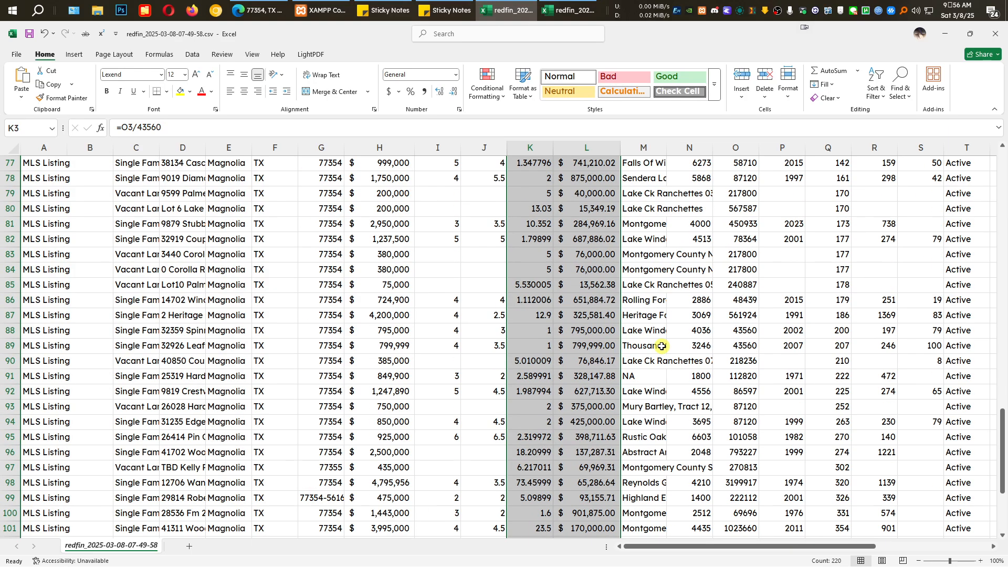
Delete rows 64 and 43, the listings with zero acres and a #DIV/0! price per acre.
scroll(661, 346, up, 8)
click(584, 329)
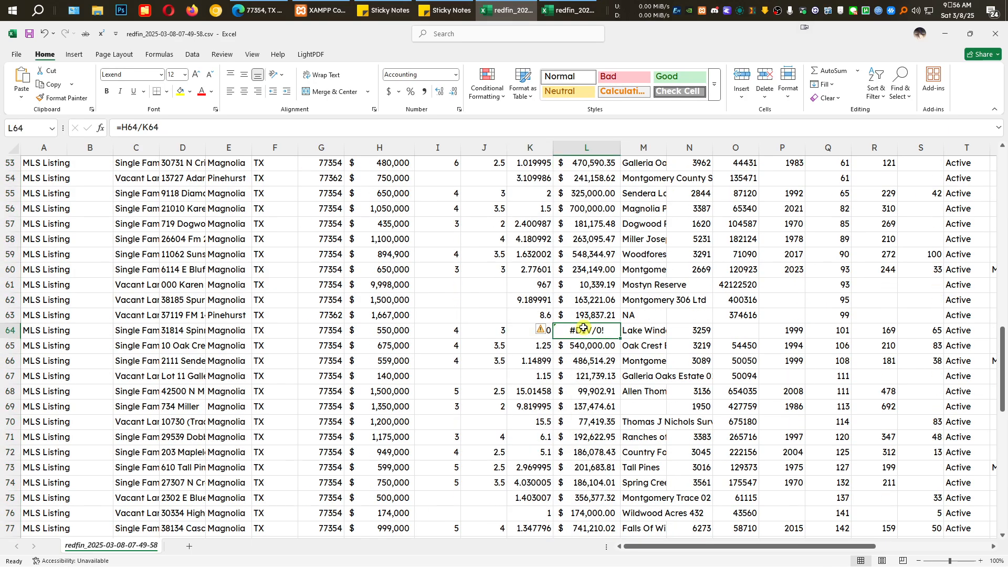
click(7, 329)
right_click(7, 329)
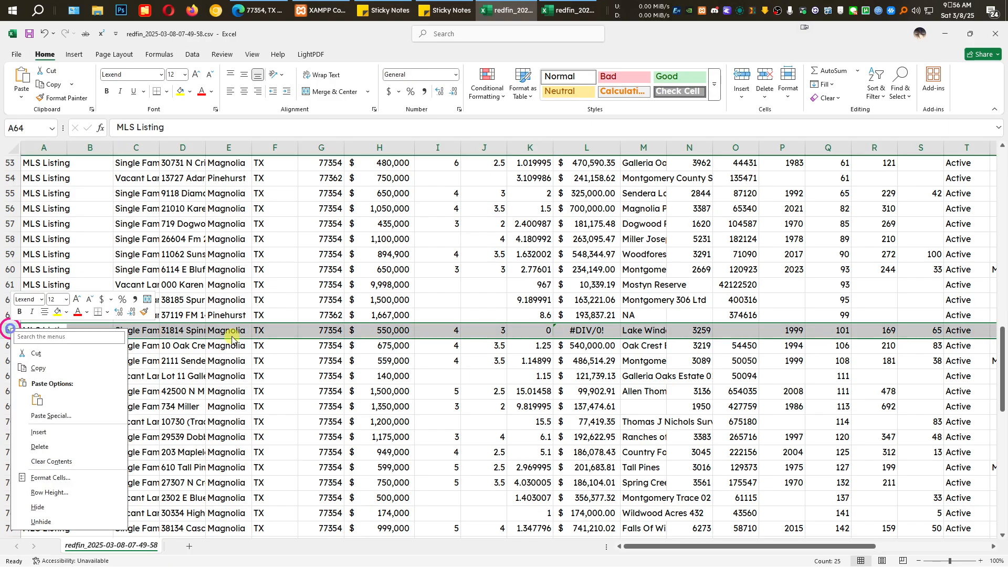
click(34, 447)
scroll(480, 401, up, 7)
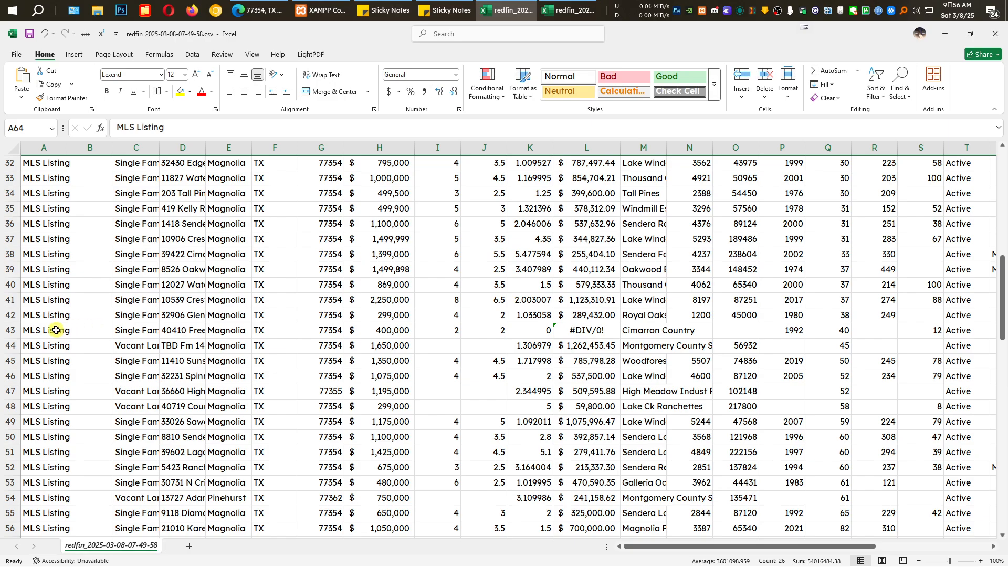
click(14, 329)
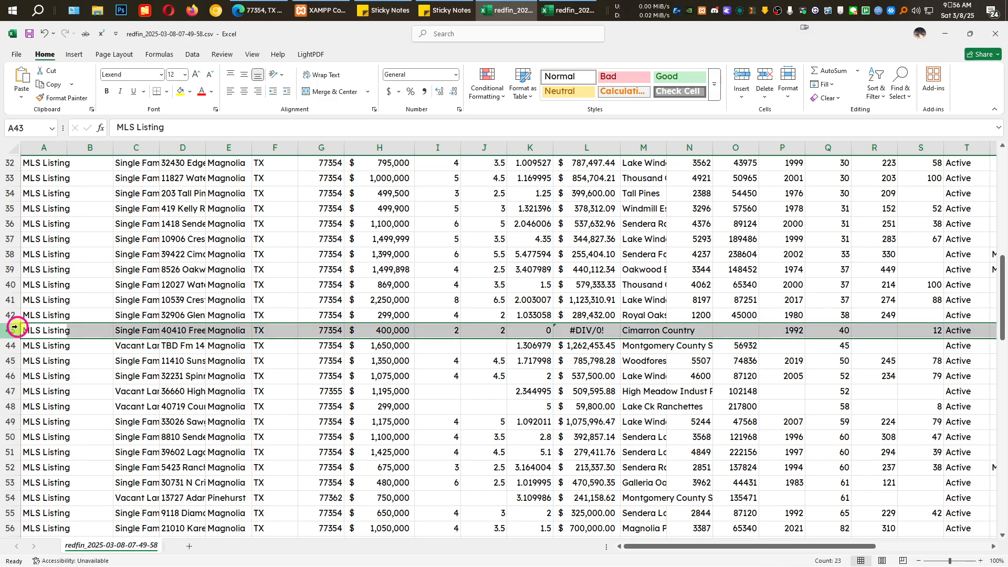
right_click(16, 329)
click(68, 444)
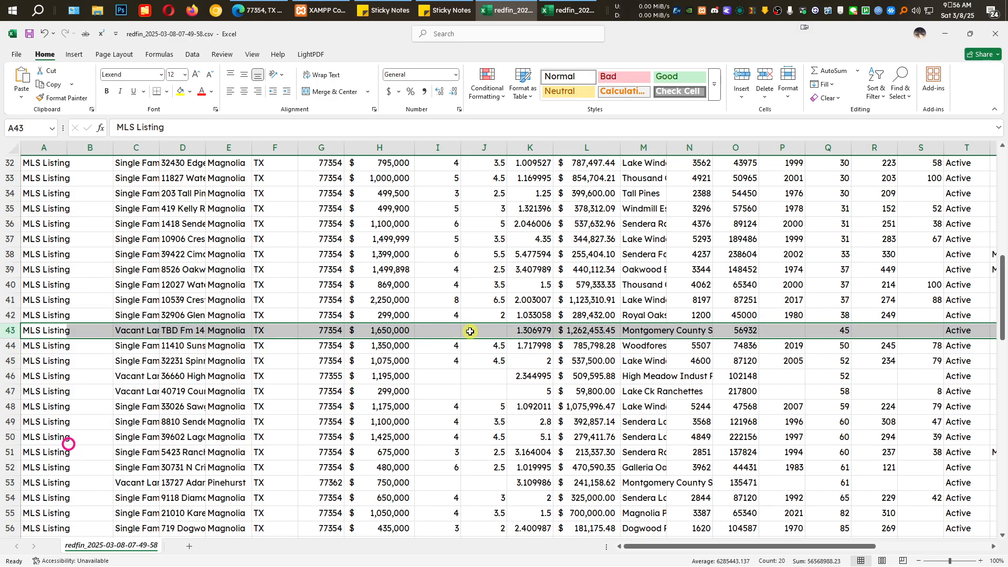
Enter the labels Average in G112 and Median in G113 below the active listings.
scroll(491, 310, up, 5)
scroll(490, 309, up, 5)
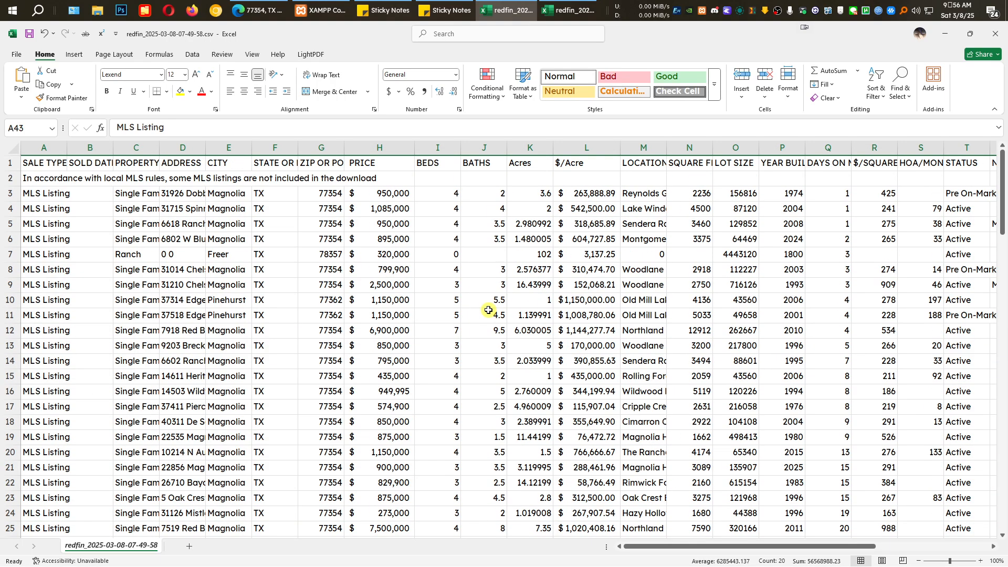
scroll(489, 310, down, 7)
scroll(491, 314, up, 7)
scroll(490, 315, down, 20)
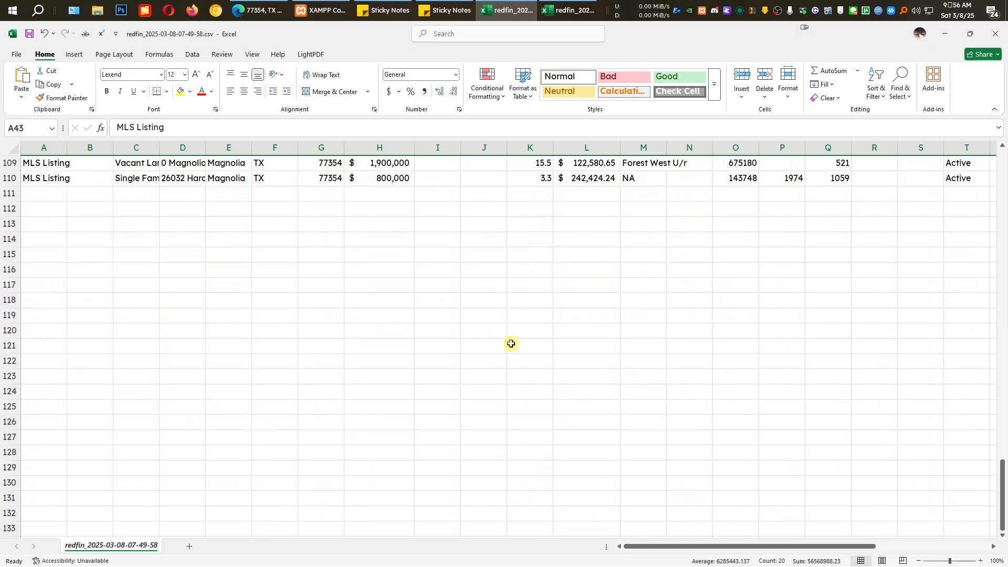
scroll(511, 344, up, 4)
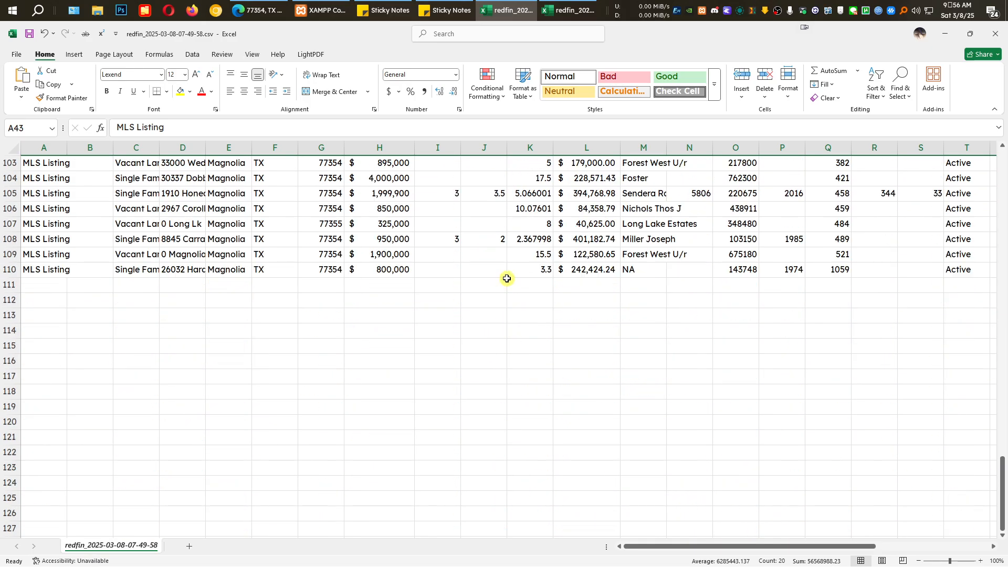
click(322, 379)
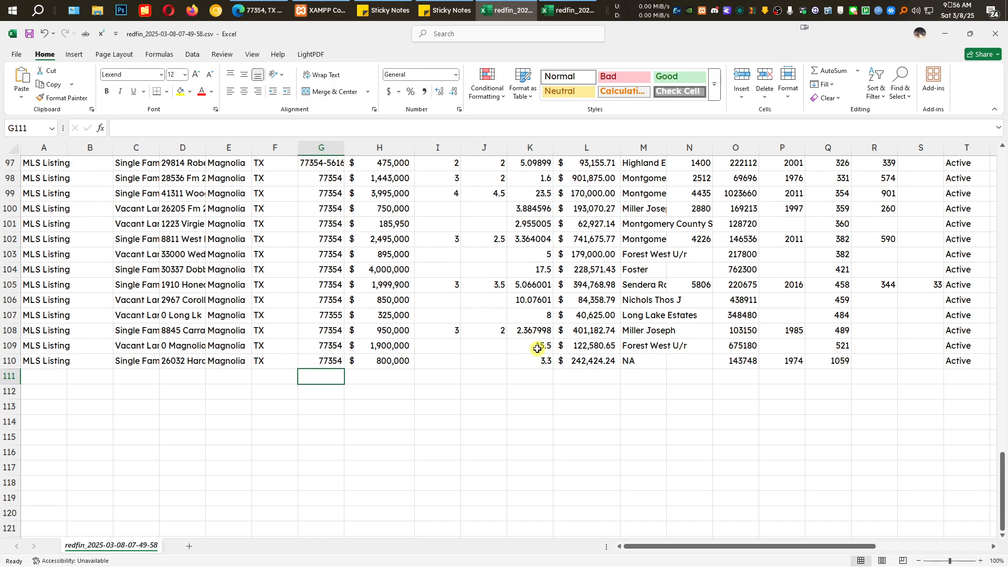
key(Down)
text(Average)
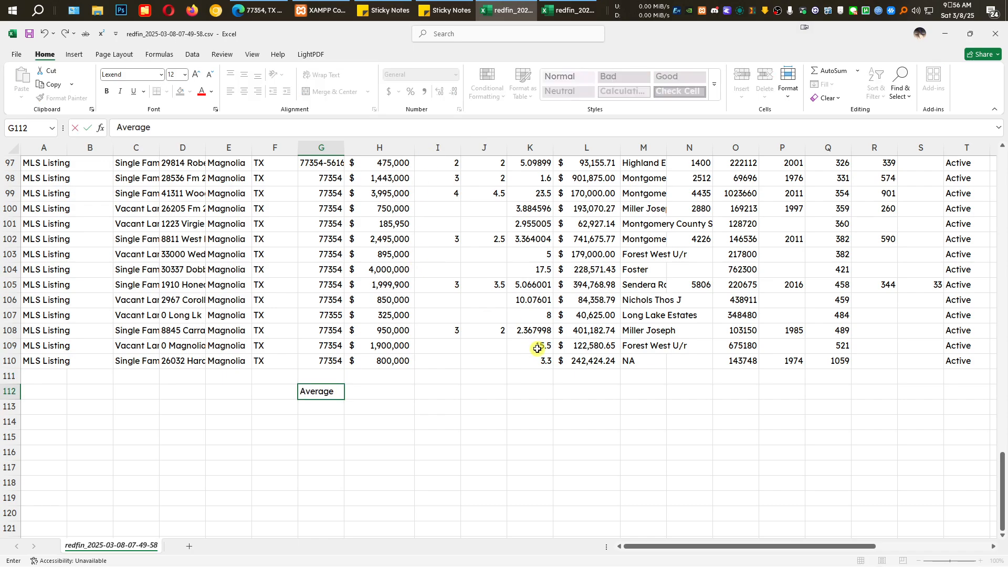
key(Return)
text(Median)
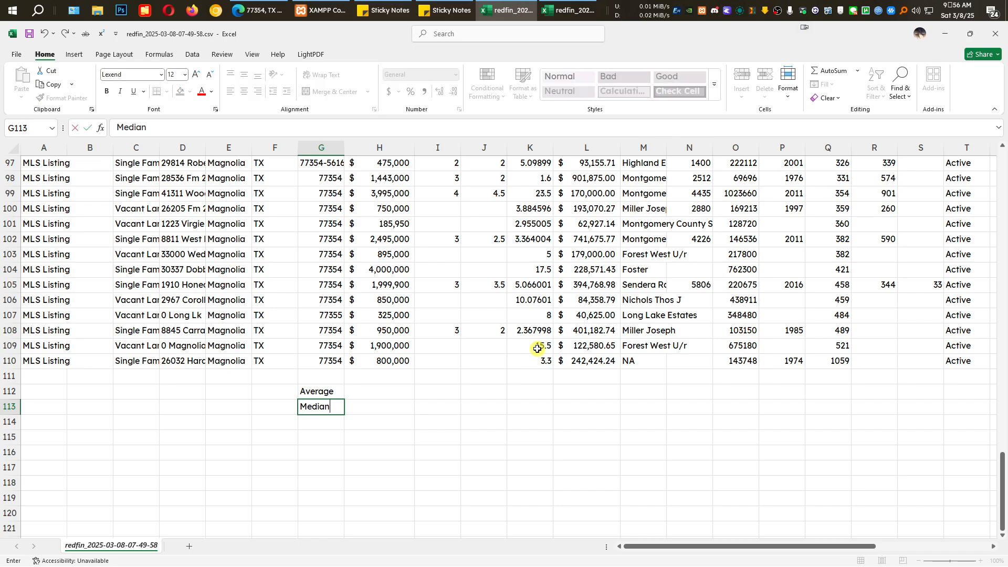
Enter the average price formula =AVERAGE(H3:H110) in H112.
key(Up)
key(Right)
text(=)
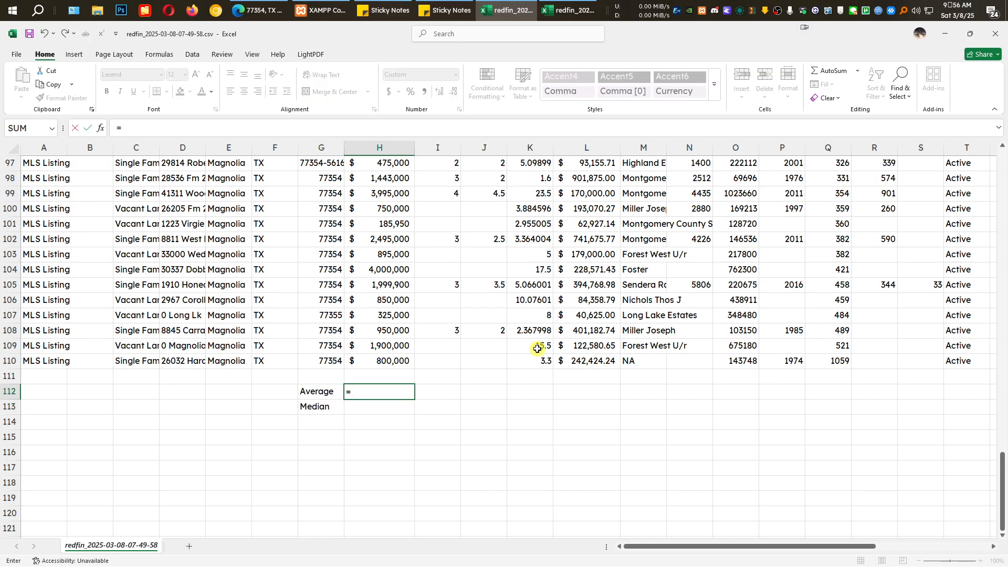
text(average)
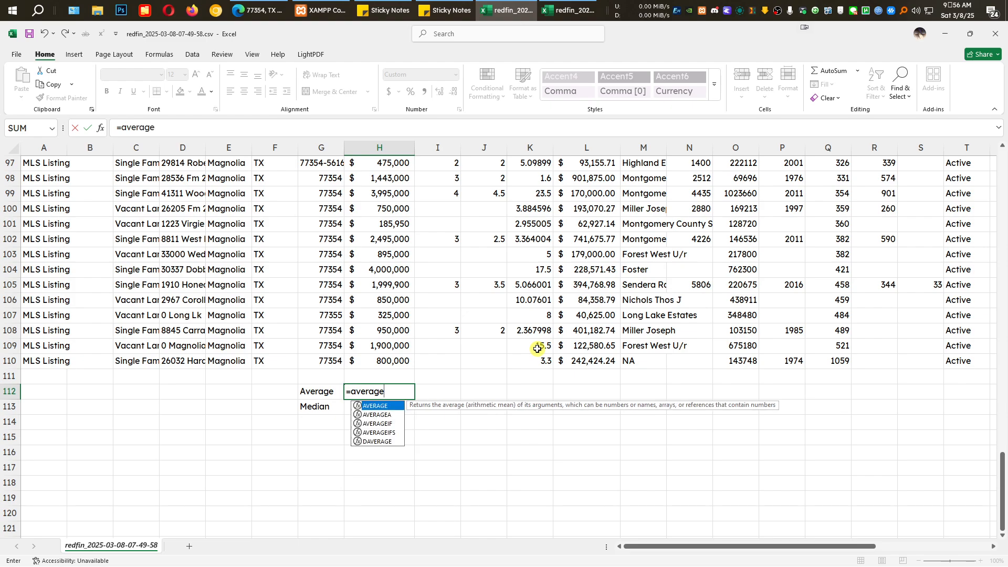
text(()
drag(397, 360, 371, 179)
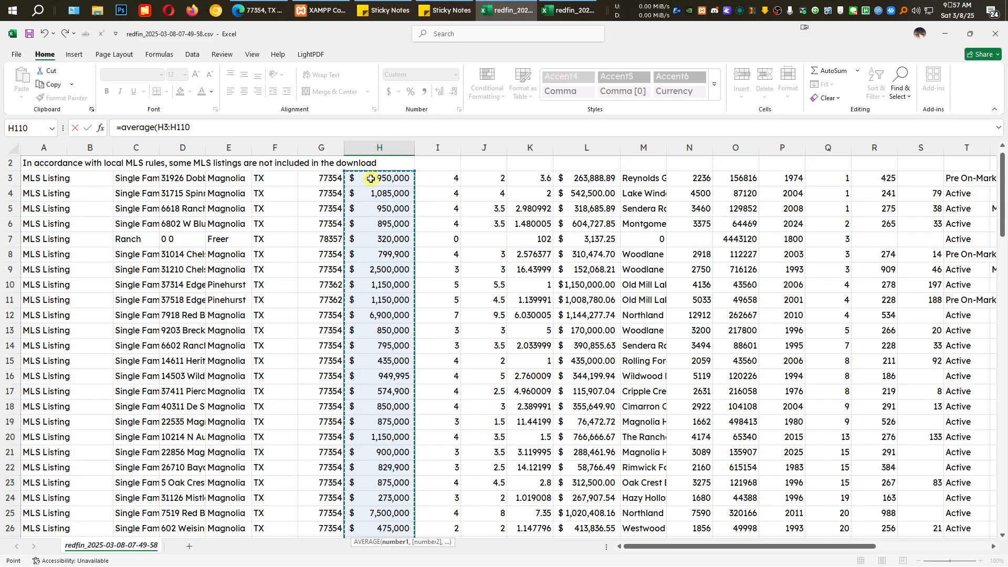
click(336, 131)
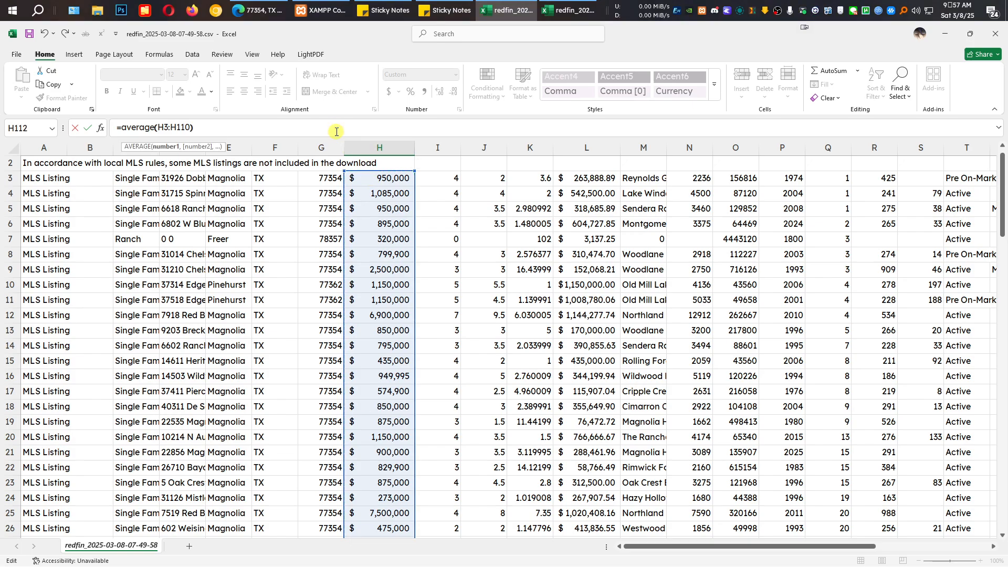
key(Return)
Copy the average formula from H112 to K112 and L112, and apply the comma number format to K112.
click(402, 515)
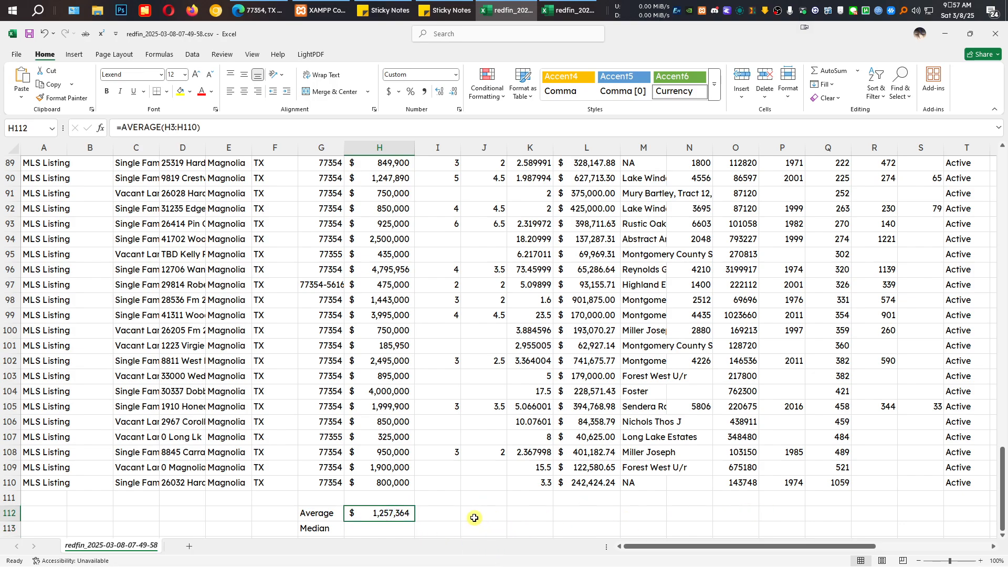
key(ctrl+c)
key(Right)
key(Right)
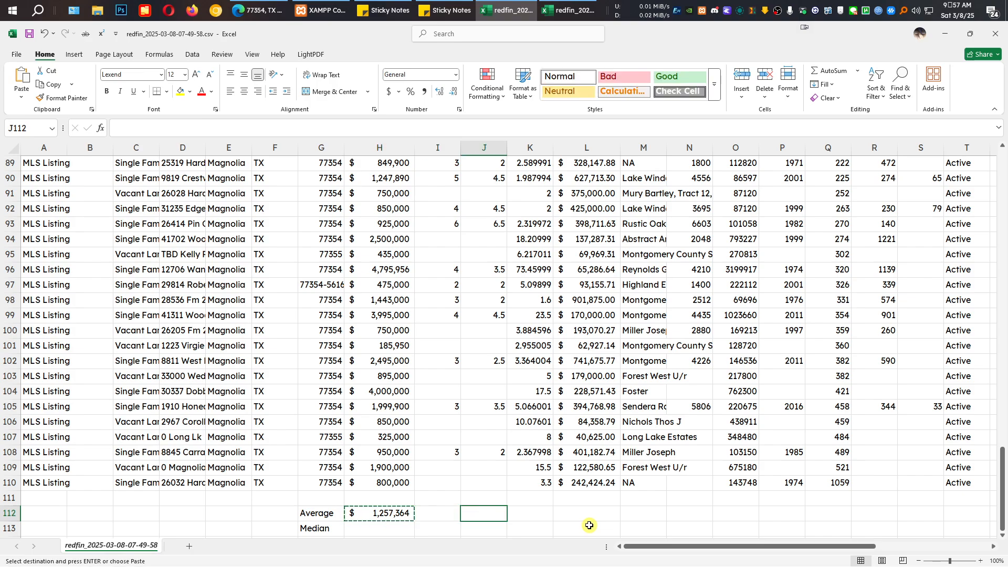
key(Right)
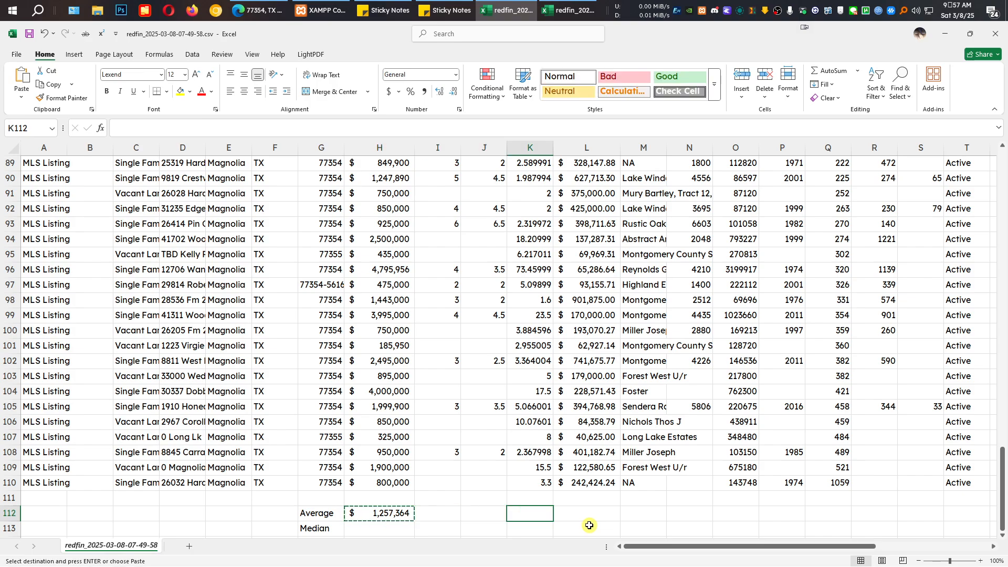
key(ctrl+v)
key(Right)
key(ctrl+v)
key(Left)
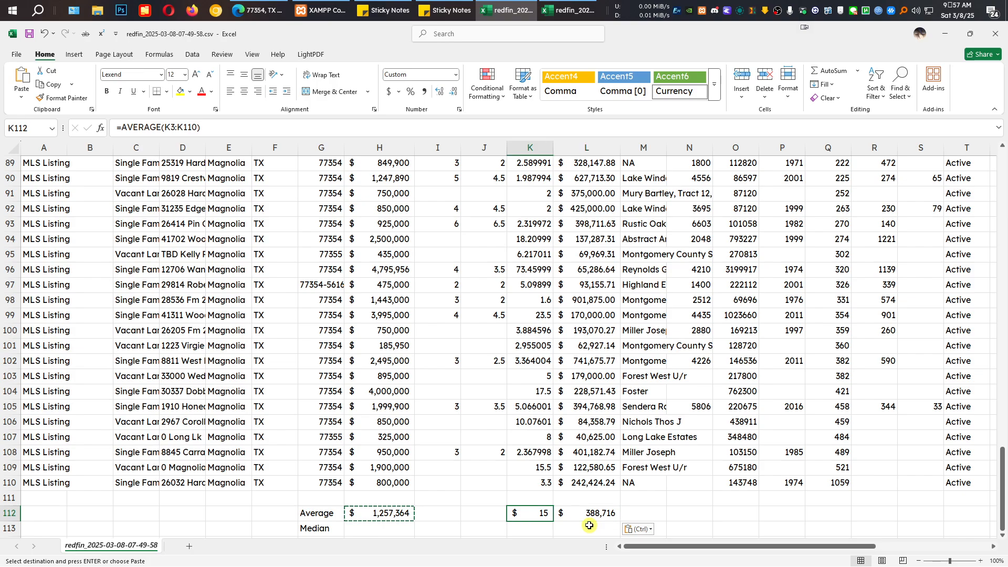
click(425, 91)
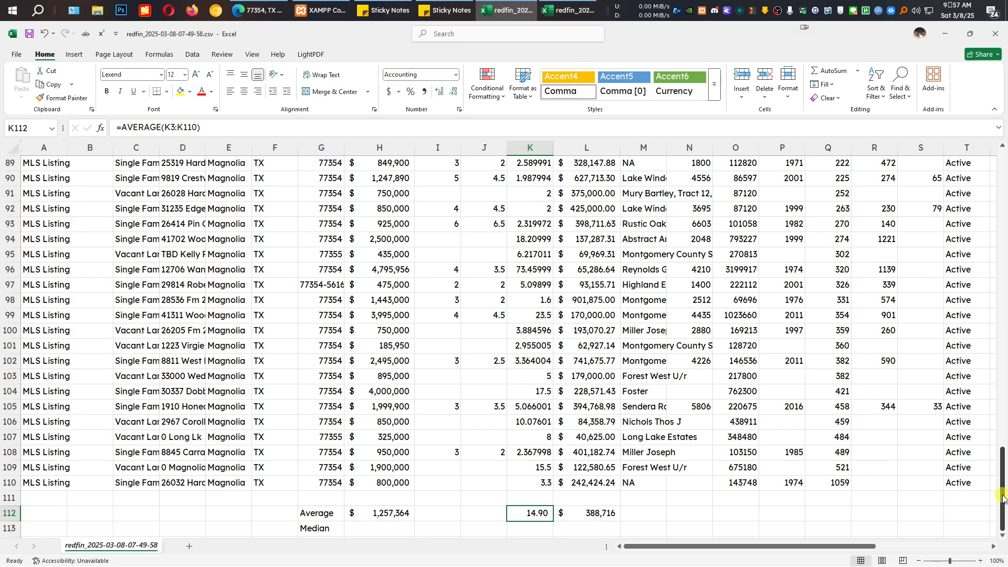
Clear the contents of row 2, which holds the note about local MLS rules.
drag(1004, 499, 997, 157)
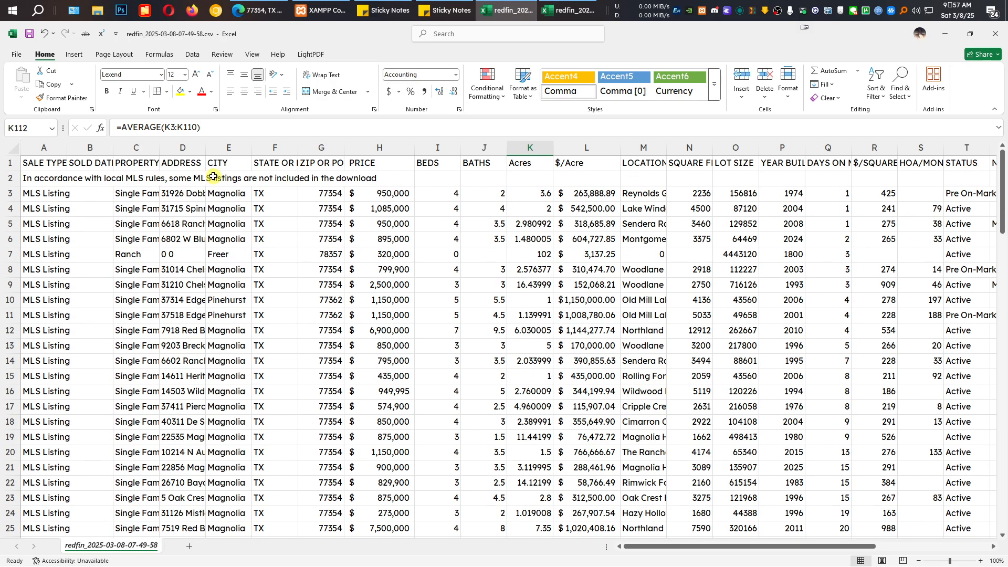
click(13, 179)
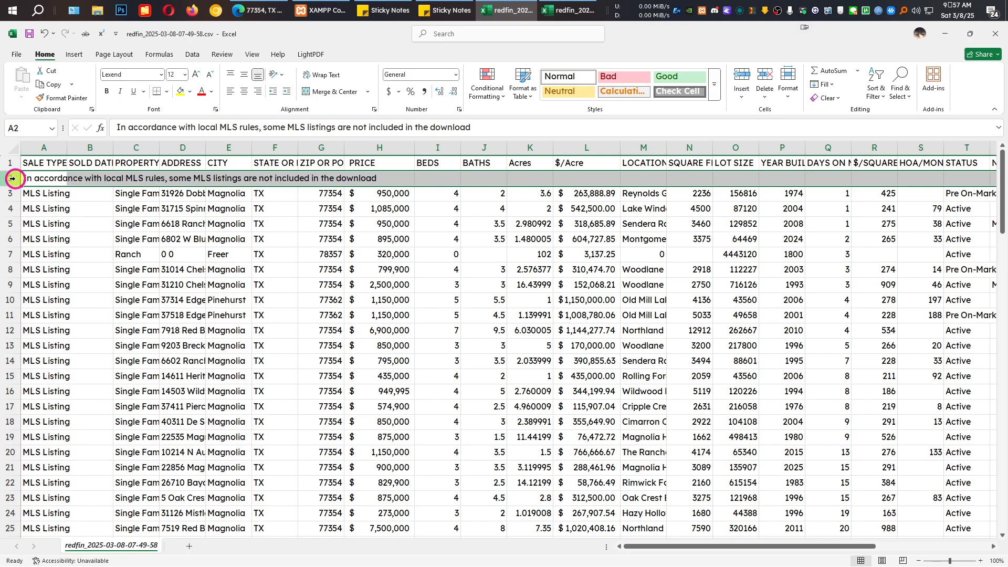
key(Delete)
Freeze the top row so the column headers stay in view while scrolling.
key(ctrl+Home)
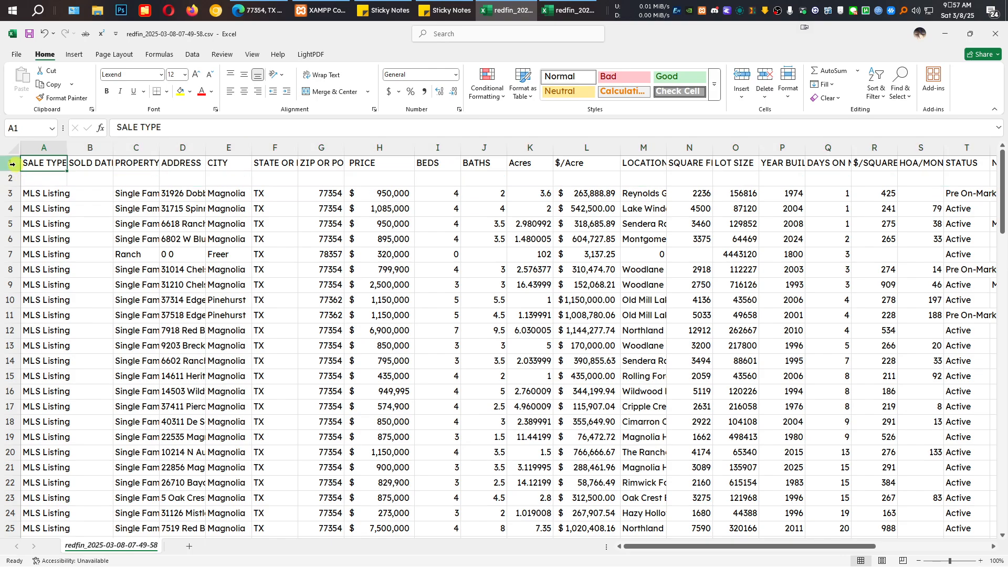
click(11, 162)
click(528, 34)
text(freeze)
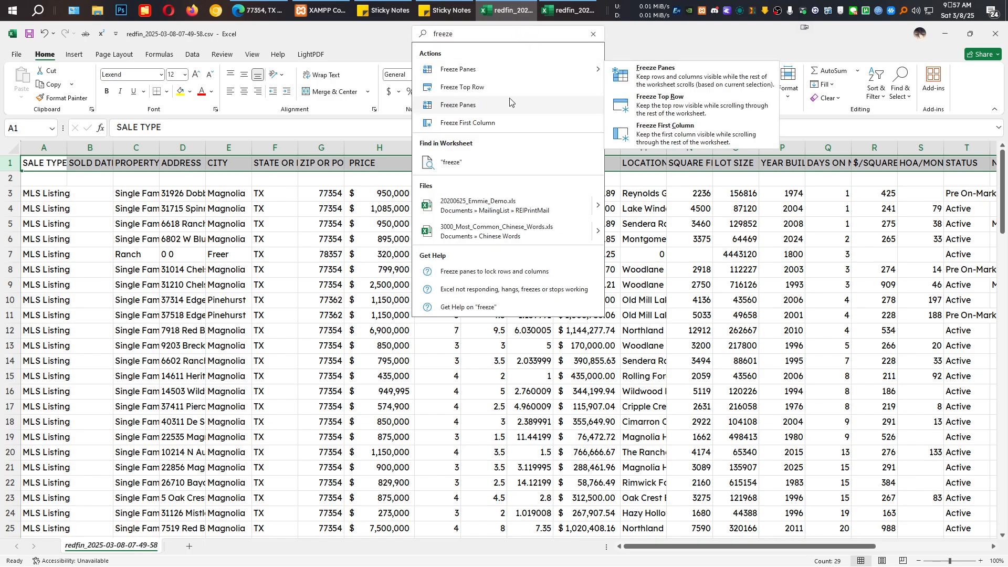
click(462, 87)
Enter the median price formula =MEDIAN(H3:H110) in H113.
scroll(521, 377, down, 6)
scroll(521, 377, down, 20)
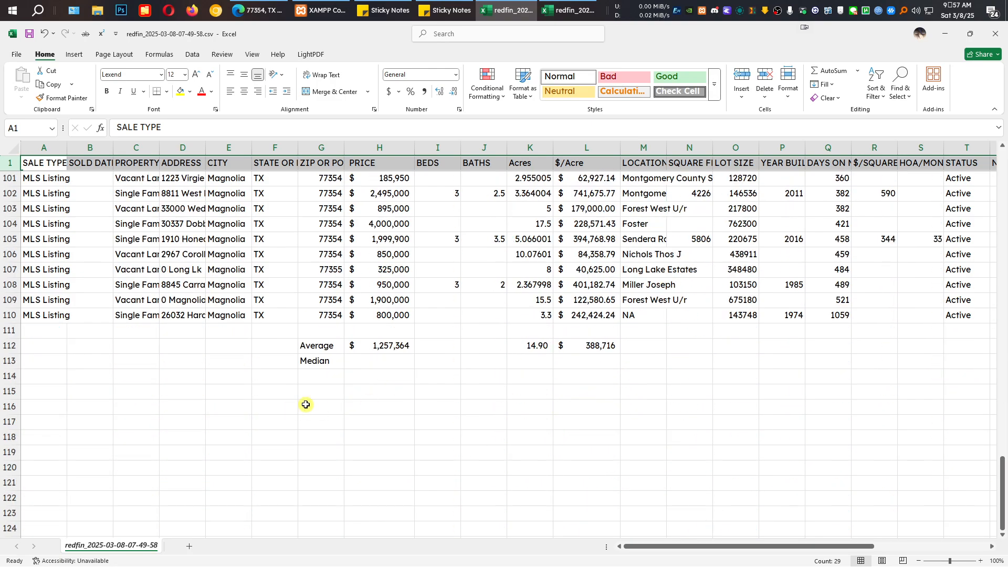
click(381, 364)
text(=median()
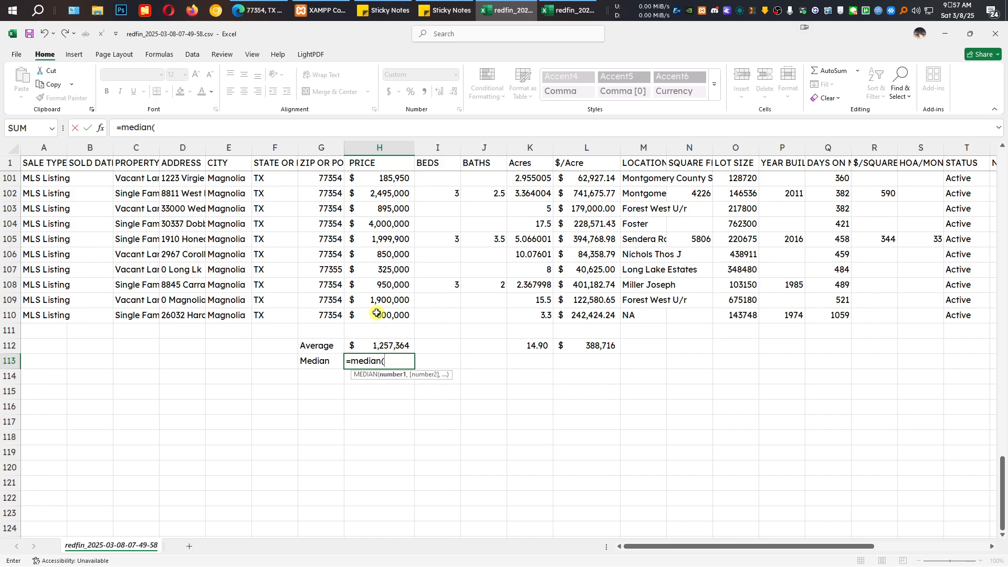
drag(376, 316, 371, 193)
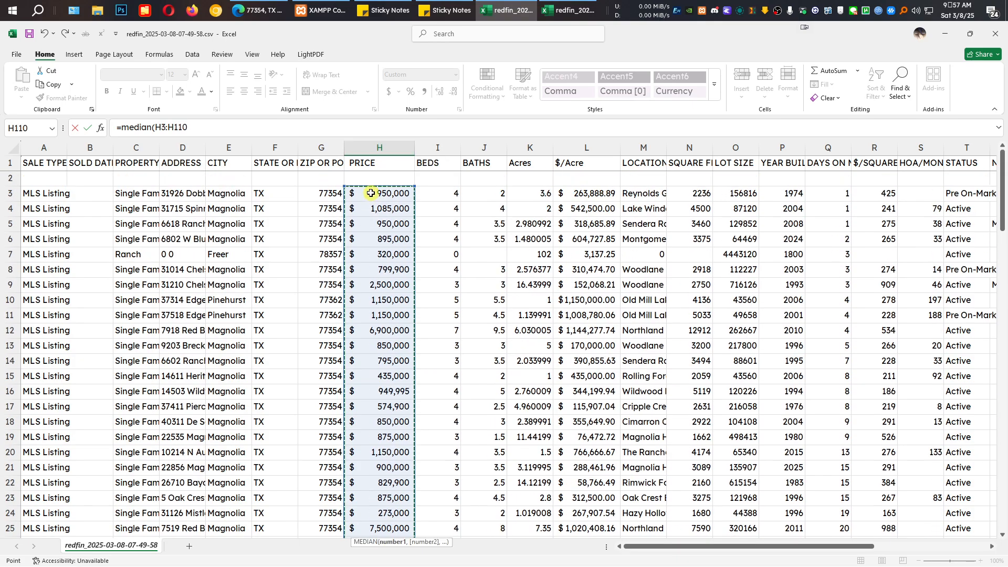
click(332, 129)
key(Return)
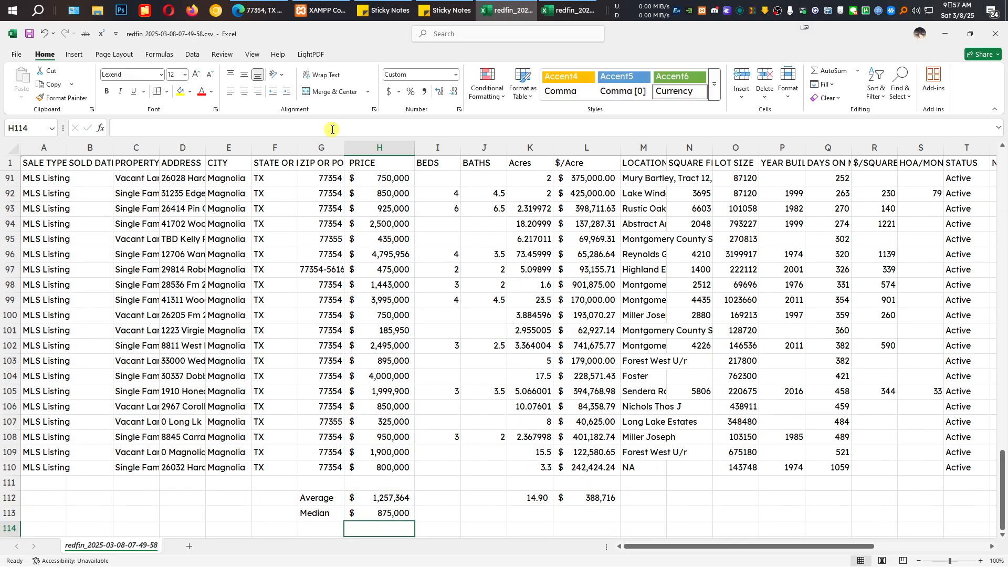
Copy the median formula from H113 to K113 and L113, and apply the comma number format to K113.
click(387, 513)
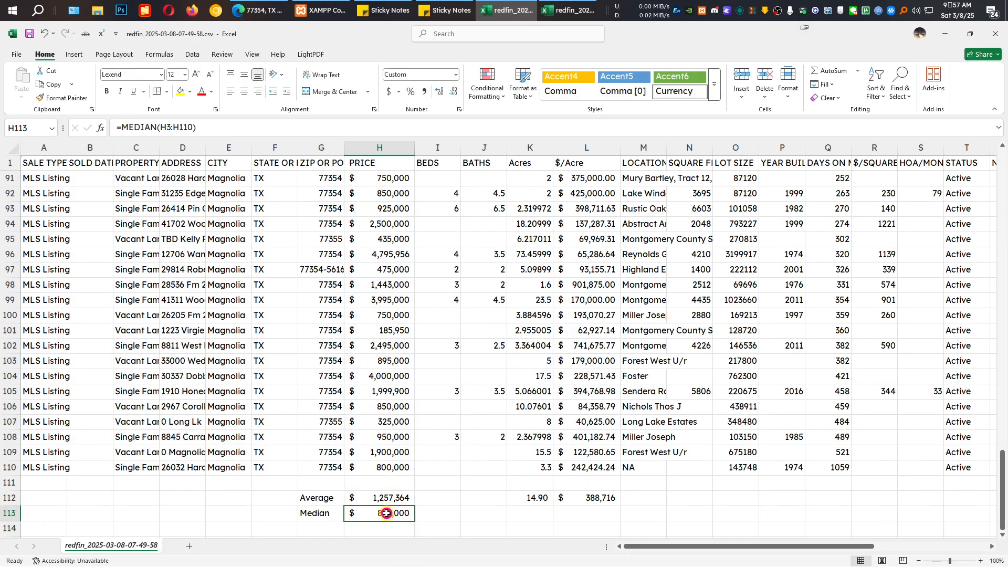
key(ctrl+c)
key(Right)
key(Right)
key(Right)
key(shift+Right)
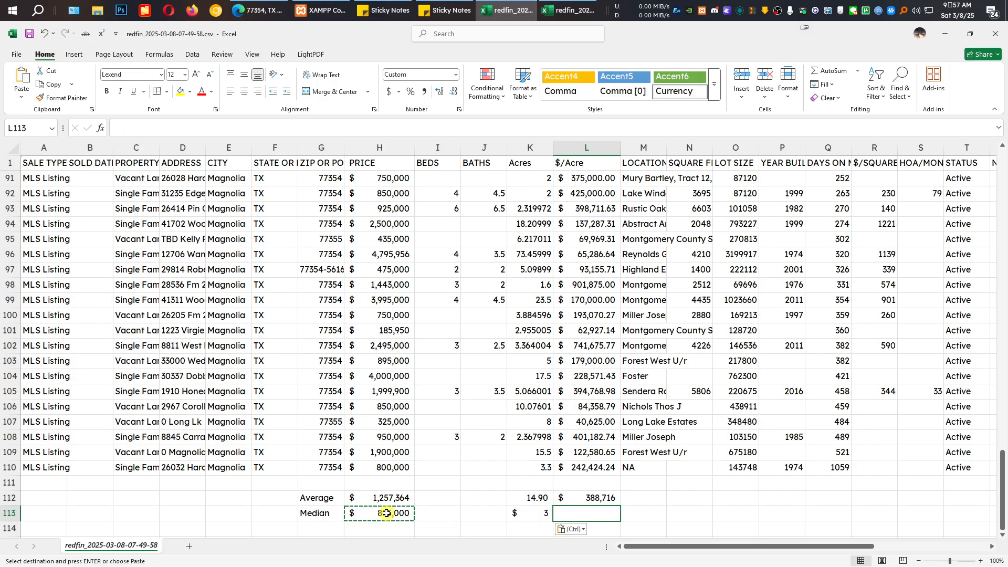
key(ctrl+v)
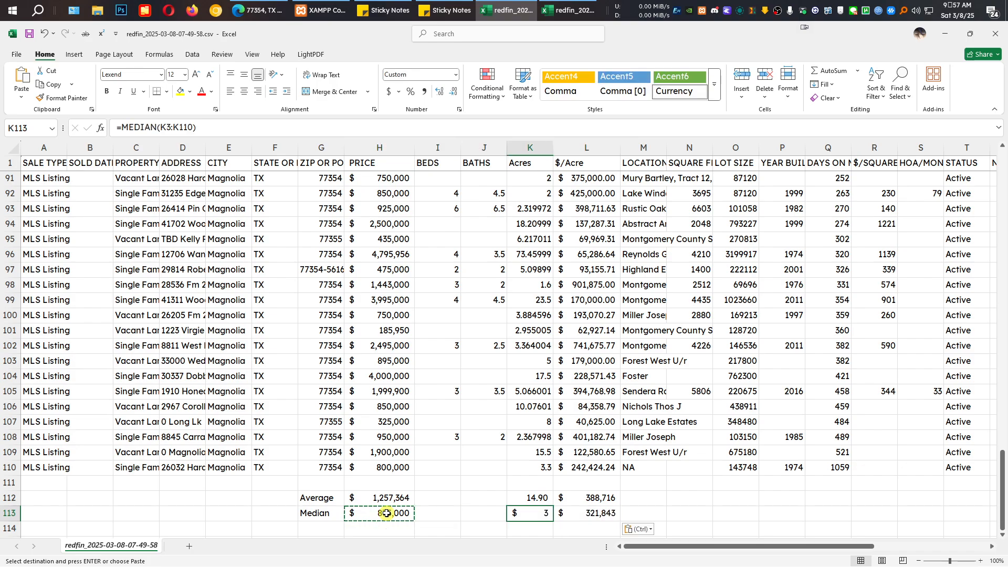
click(423, 92)
click(521, 147)
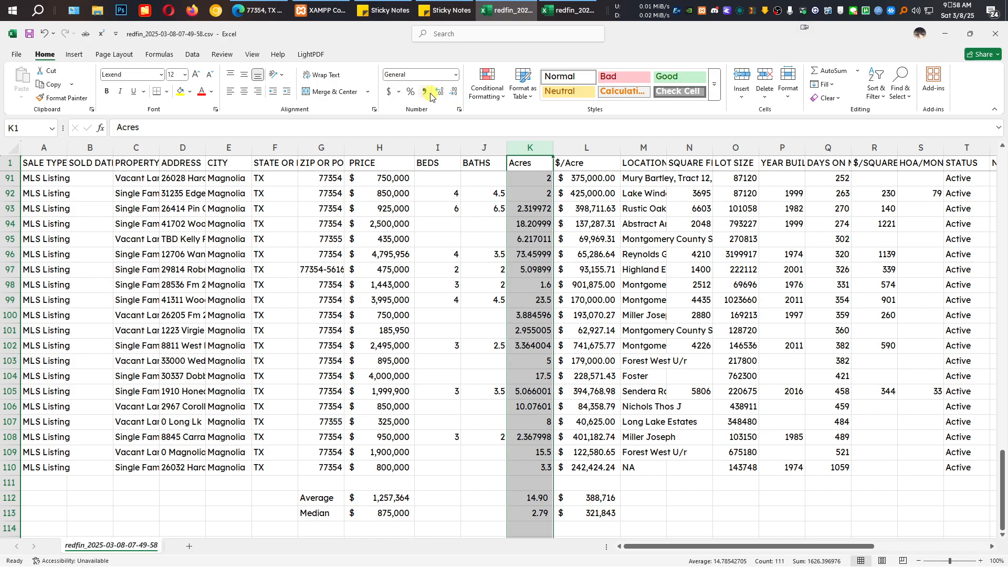
click(523, 300)
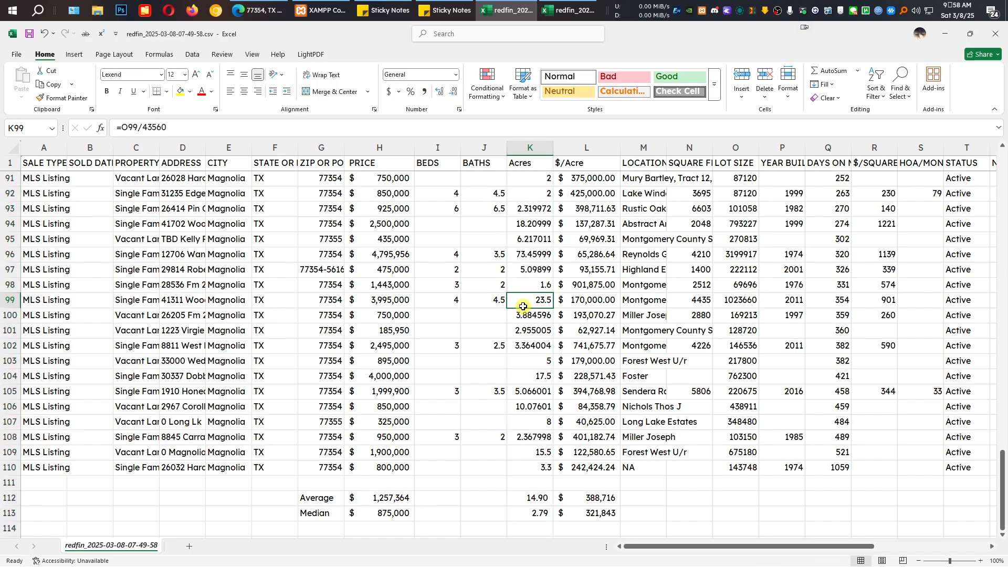
click(525, 468)
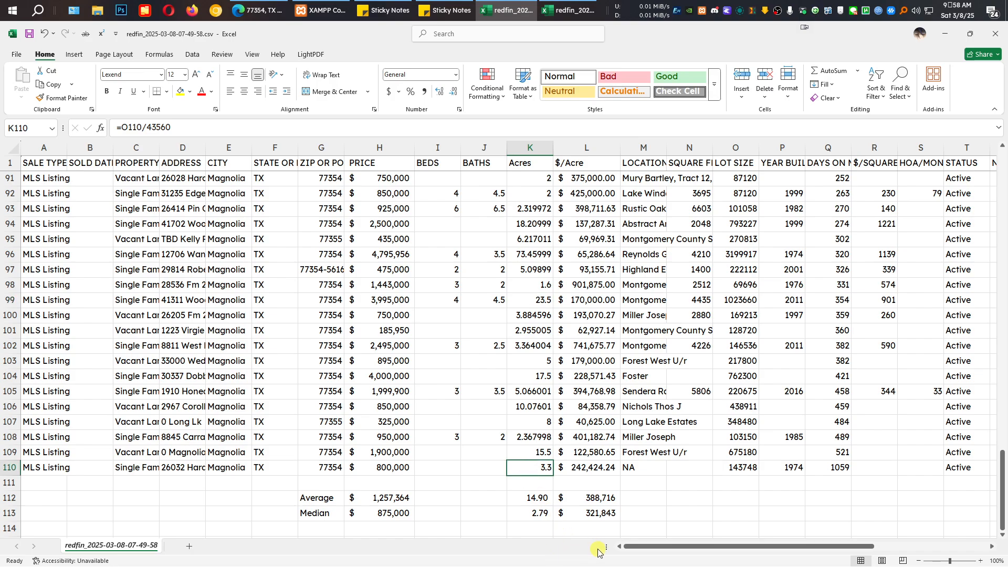
Review the average and median price, acreage and price per acre in rows 112 and 113 of the active listings.
scroll(594, 511, down, 2)
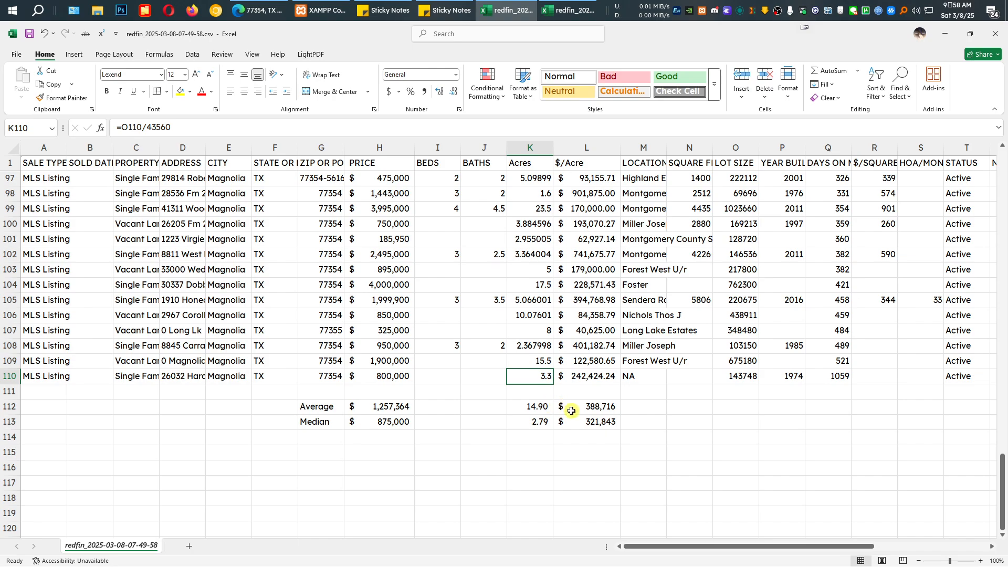
click(610, 407)
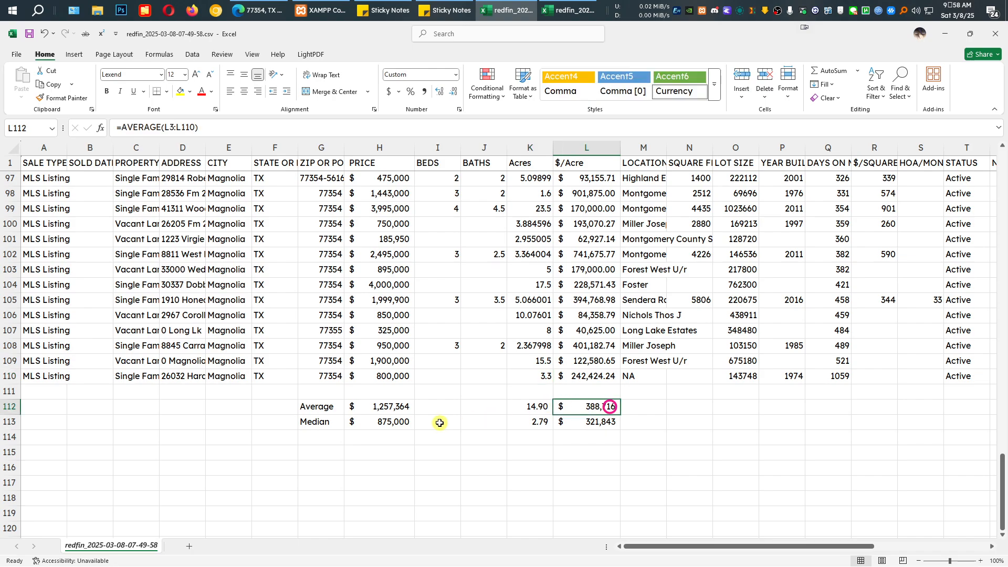
click(366, 423)
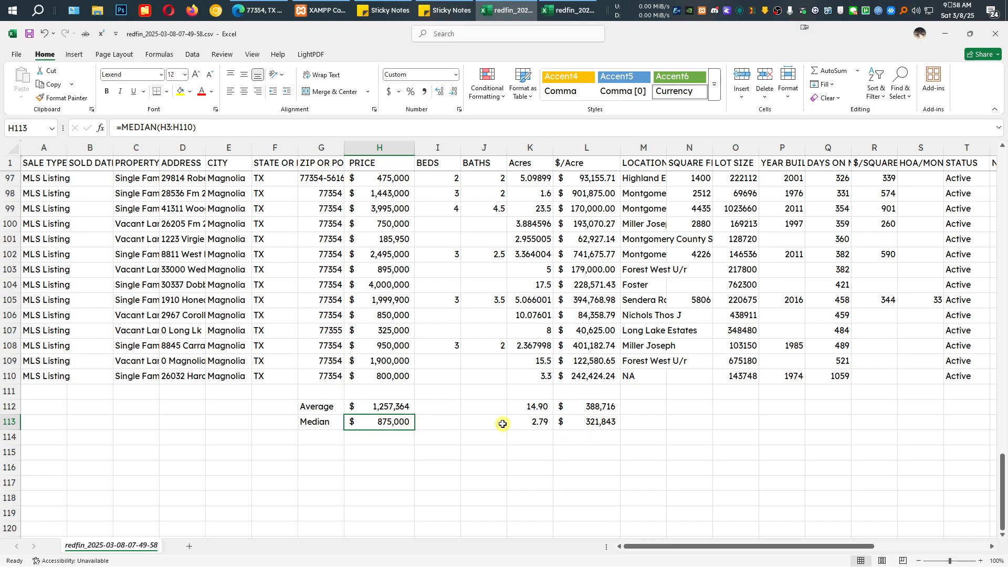
click(531, 424)
click(612, 420)
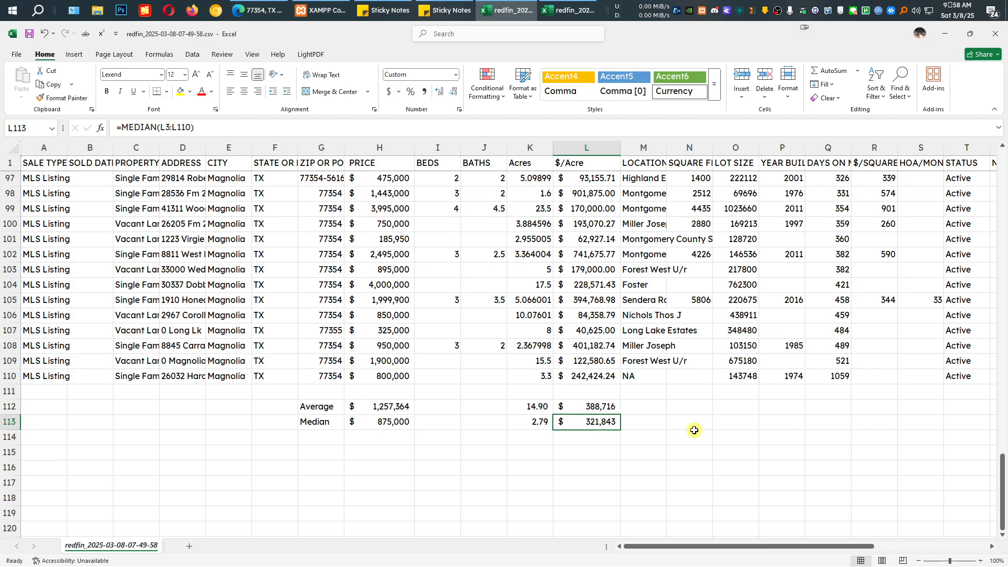
scroll(694, 430, up, 10)
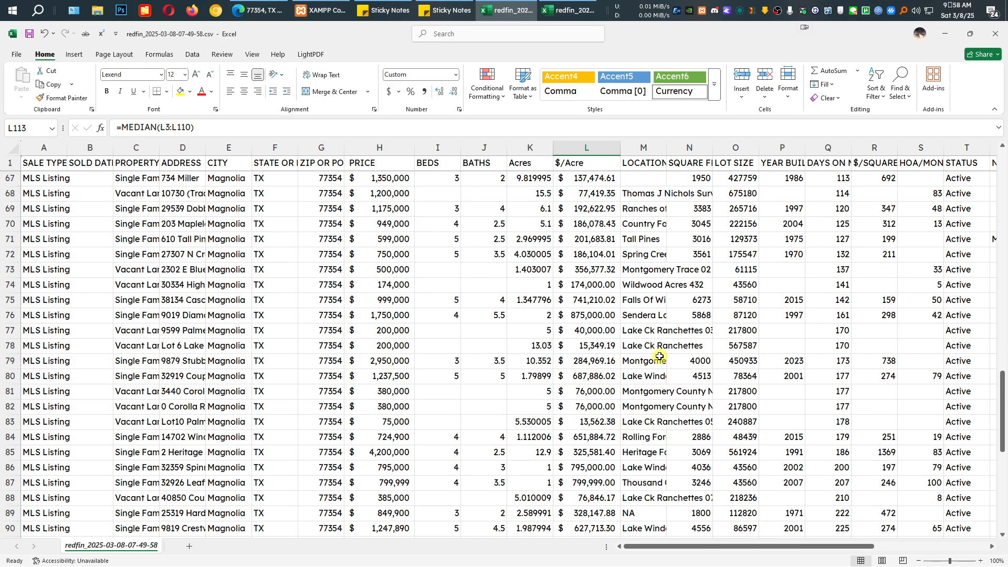
scroll(660, 357, up, 20)
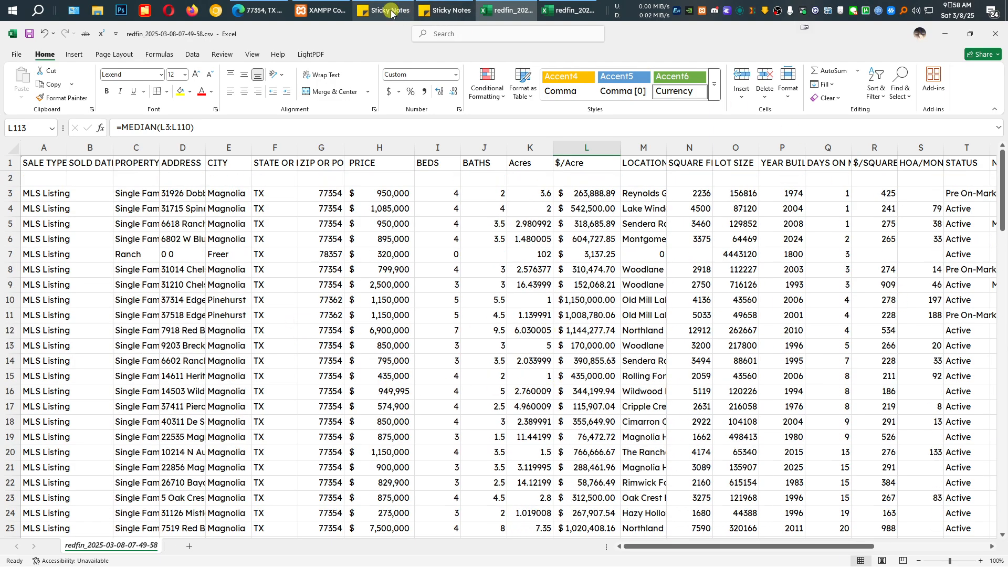
Switch to the Redfin 77354 results page in the browser and dismiss the downloads list.
click(259, 10)
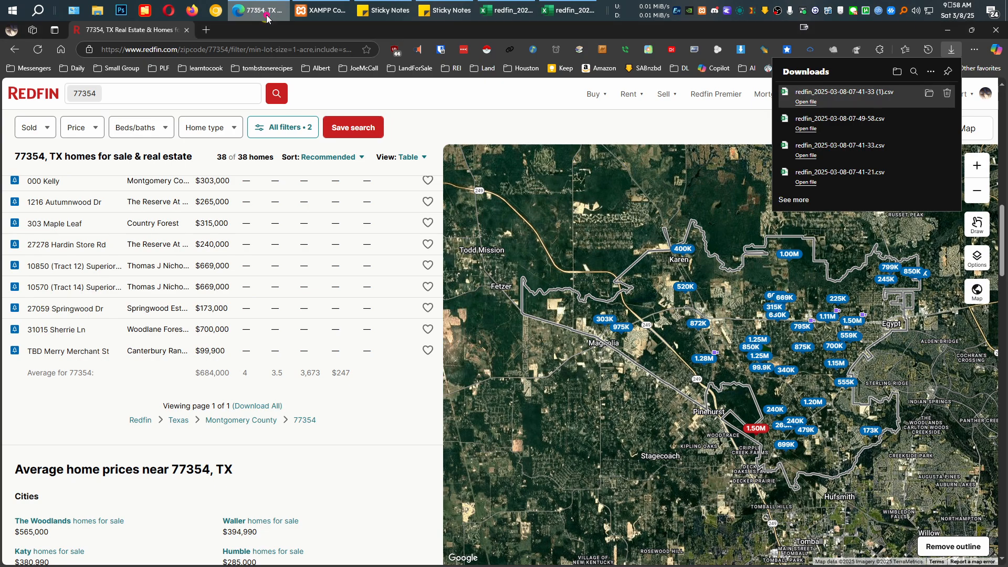
click(570, 110)
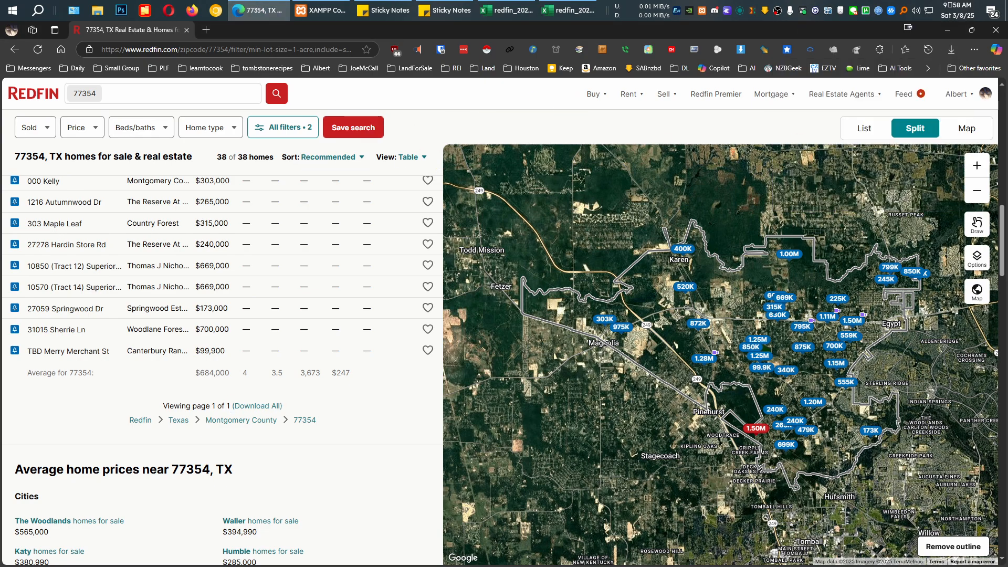